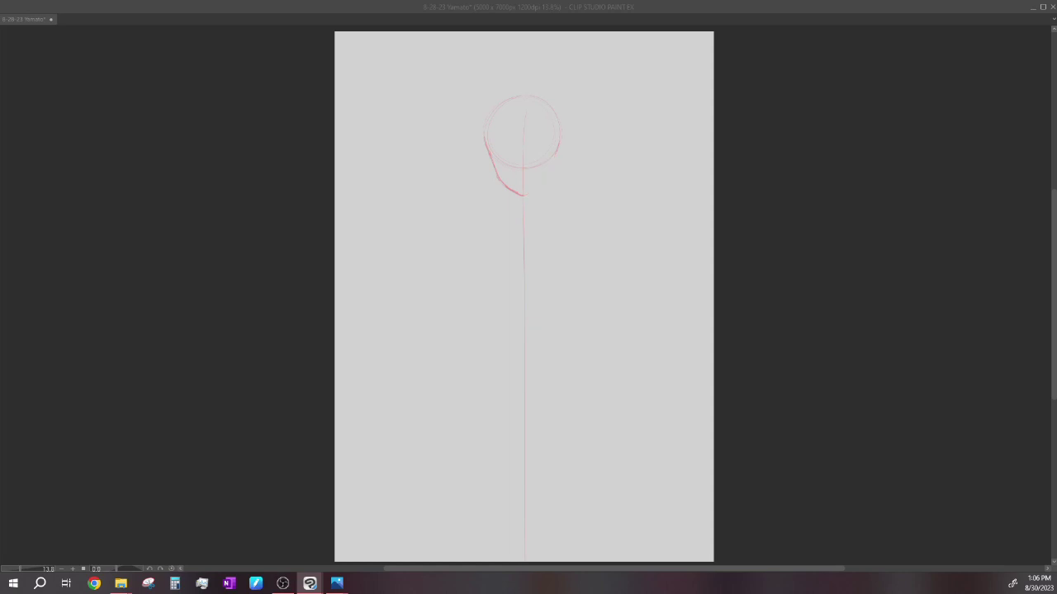
{"action": "key", "text": "ctrl+z"}
{"action": "left_click_drag", "start_coordinate": [489, 156], "coordinate": [521, 194]}
{"action": "left_click_drag", "start_coordinate": [559, 147], "coordinate": [521, 194]}
{"action": "key", "text": "ctrl+z"}
{"action": "key", "text": "ctrl+z"}
{"action": "key", "text": "ctrl+z"}
{"action": "left_click_drag", "start_coordinate": [495, 174], "coordinate": [522, 195]}
{"action": "left_click_drag", "start_coordinate": [550, 172], "coordinate": [527, 191]}
{"action": "key", "text": "ctrl+z"}
{"action": "key", "text": "ctrl+z"}
Step: Sketch the jawline tapering from both sides of the head circle to a pointed chin on the centre line
{"action": "mouse_move", "coordinate": [489, 154]}
{"action": "left_mouse_down"}
{"action": "mouse_move", "coordinate": [499, 182]}
{"action": "mouse_move", "coordinate": [522, 193]}
{"action": "left_mouse_up"}
{"action": "key", "text": "ctrl+z"}
{"action": "left_click_drag", "start_coordinate": [559, 142], "coordinate": [523, 193]}
Step: Sketch sloping collarbone guide lines below the chin and a round shoulder joint at each end
{"action": "left_click_drag", "start_coordinate": [600, 187], "coordinate": [533, 220]}
{"action": "left_click_drag", "start_coordinate": [462, 193], "coordinate": [456, 196]}
{"action": "left_click_drag", "start_coordinate": [577, 194], "coordinate": [573, 192]}
{"action": "key", "text": "ctrl+z"}
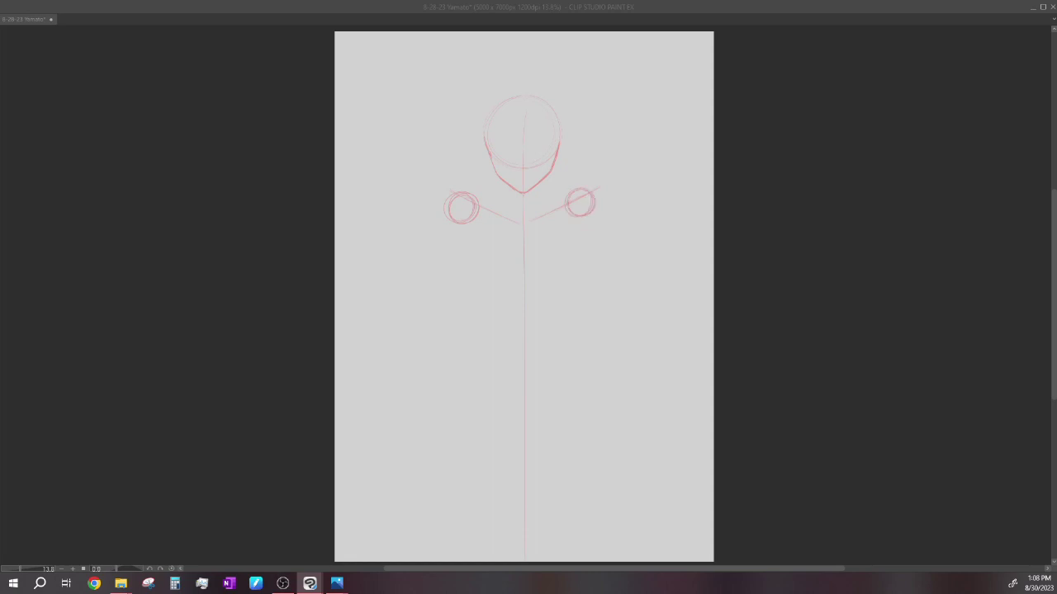
{"action": "mouse_move", "coordinate": [472, 192]}
{"action": "left_mouse_down"}
{"action": "mouse_move", "coordinate": [464, 195]}
{"action": "mouse_move", "coordinate": [506, 210]}
{"action": "mouse_move", "coordinate": [538, 208]}
{"action": "mouse_move", "coordinate": [529, 213]}
{"action": "mouse_move", "coordinate": [501, 196]}
{"action": "mouse_move", "coordinate": [563, 201]}
{"action": "left_mouse_up"}
{"action": "key", "text": "ctrl+z"}
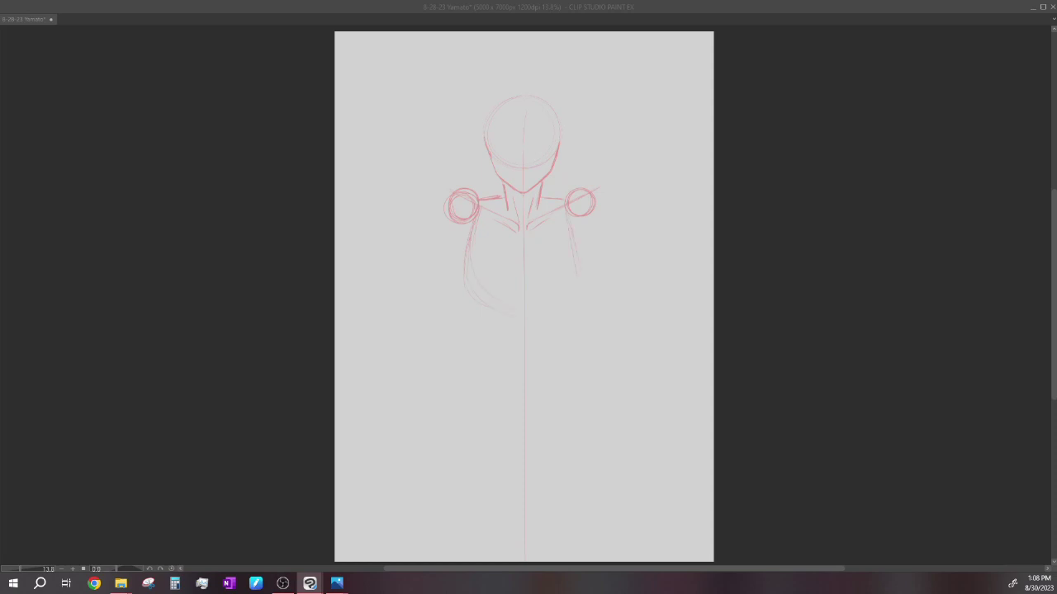
Step: Sketch a rounded ribcage hanging below the shoulders, symmetrical about the centre line
{"action": "left_click_drag", "start_coordinate": [576, 258], "coordinate": [529, 312]}
{"action": "left_click_drag", "start_coordinate": [475, 219], "coordinate": [513, 312]}
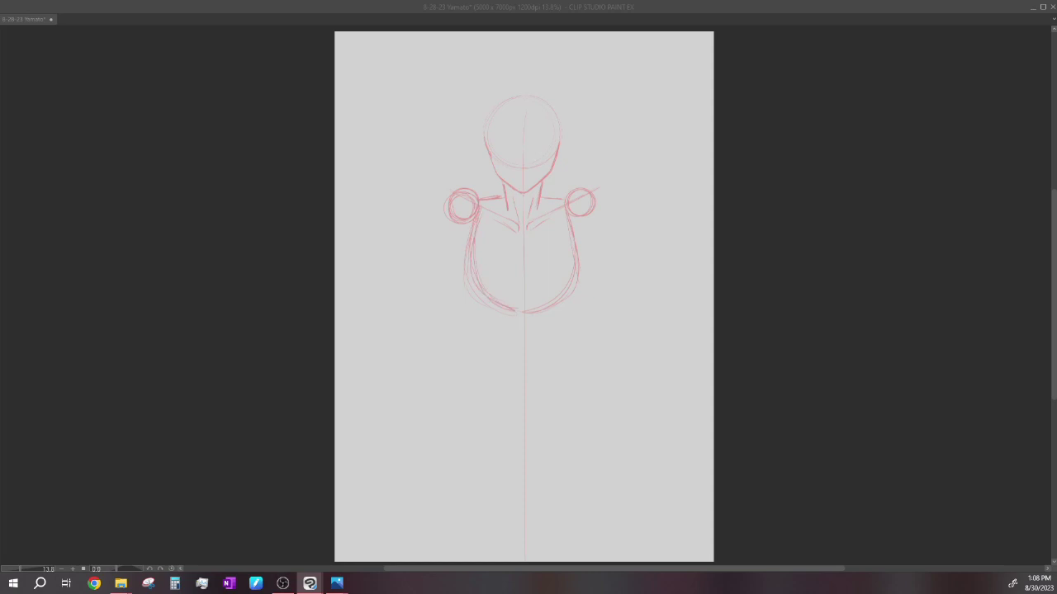
{"action": "left_click_drag", "start_coordinate": [578, 267], "coordinate": [578, 284]}
{"action": "left_click_drag", "start_coordinate": [569, 229], "coordinate": [561, 292]}
{"action": "left_click_drag", "start_coordinate": [473, 245], "coordinate": [520, 312]}
Step: Sketch the torso's side lines running from the shoulder circles down along the ribcage
{"action": "left_click_drag", "start_coordinate": [576, 226], "coordinate": [574, 281]}
{"action": "left_click_drag", "start_coordinate": [468, 224], "coordinate": [463, 245]}
{"action": "left_click_drag", "start_coordinate": [467, 224], "coordinate": [457, 256]}
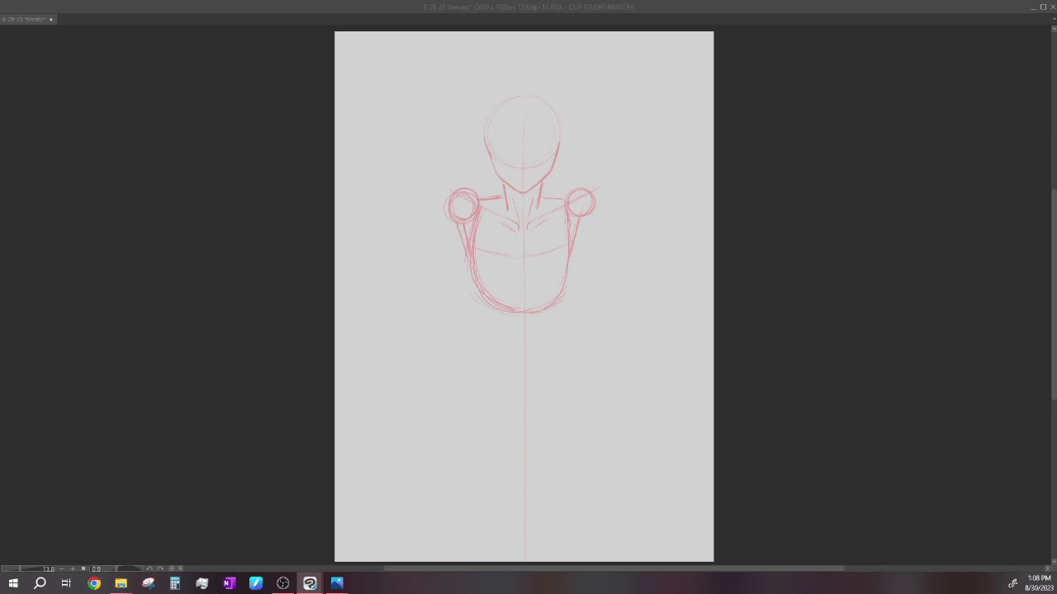
{"action": "left_click_drag", "start_coordinate": [570, 269], "coordinate": [562, 284]}
{"action": "left_click_drag", "start_coordinate": [462, 226], "coordinate": [455, 246]}
Step: Sketch raised stick arms with circles for the elbow and wrist joints on both sides of the figure
{"action": "left_click_drag", "start_coordinate": [640, 145], "coordinate": [638, 147]}
{"action": "left_click_drag", "start_coordinate": [673, 263], "coordinate": [672, 246]}
{"action": "key", "text": "ctrl+z"}
Step: Reinforce the ribcage's lower curve and extend the torso's side lines toward the waist
{"action": "left_click_drag", "start_coordinate": [571, 261], "coordinate": [535, 314]}
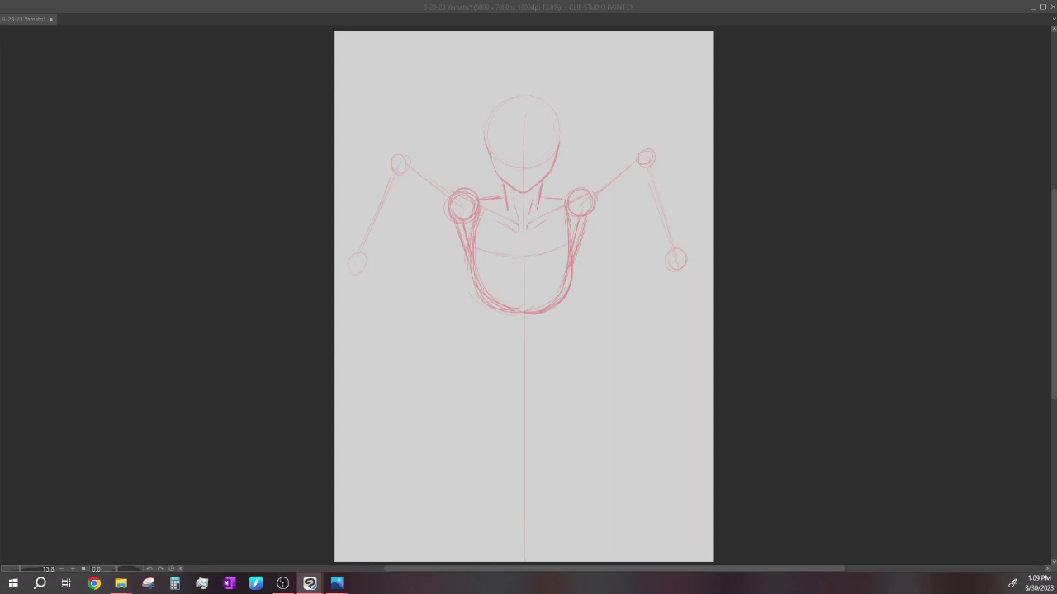
{"action": "left_click_drag", "start_coordinate": [478, 289], "coordinate": [482, 307]}
{"action": "left_click_drag", "start_coordinate": [570, 267], "coordinate": [557, 319]}
{"action": "left_click_drag", "start_coordinate": [465, 256], "coordinate": [482, 316]}
Step: Sketch a domed pelvis around a horizontal hip guide line, with a curved lower edge and inner leg lines
{"action": "left_click_drag", "start_coordinate": [442, 392], "coordinate": [621, 390]}
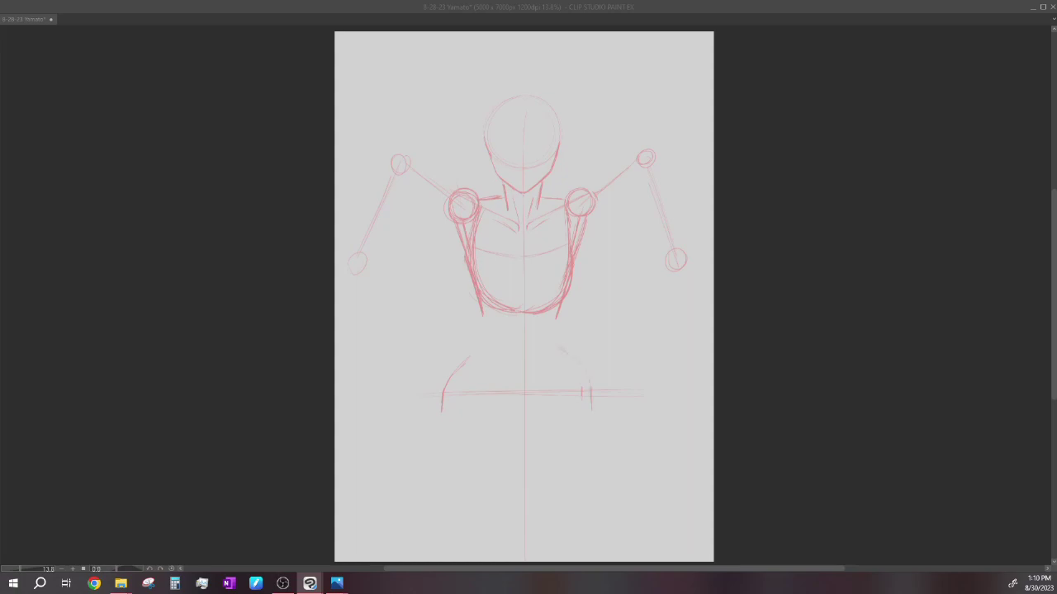
{"action": "mouse_move", "coordinate": [542, 344]}
{"action": "left_mouse_down"}
{"action": "mouse_move", "coordinate": [591, 410]}
{"action": "mouse_move", "coordinate": [525, 435]}
{"action": "left_mouse_up"}
{"action": "left_click_drag", "start_coordinate": [577, 380], "coordinate": [587, 379]}
{"action": "mouse_move", "coordinate": [453, 367]}
{"action": "left_mouse_down"}
{"action": "mouse_move", "coordinate": [505, 347]}
{"action": "mouse_move", "coordinate": [590, 373]}
{"action": "left_mouse_up"}
{"action": "key", "text": "ctrl+z"}
{"action": "left_click_drag", "start_coordinate": [530, 437], "coordinate": [586, 418]}
{"action": "left_click_drag", "start_coordinate": [483, 363], "coordinate": [505, 413]}
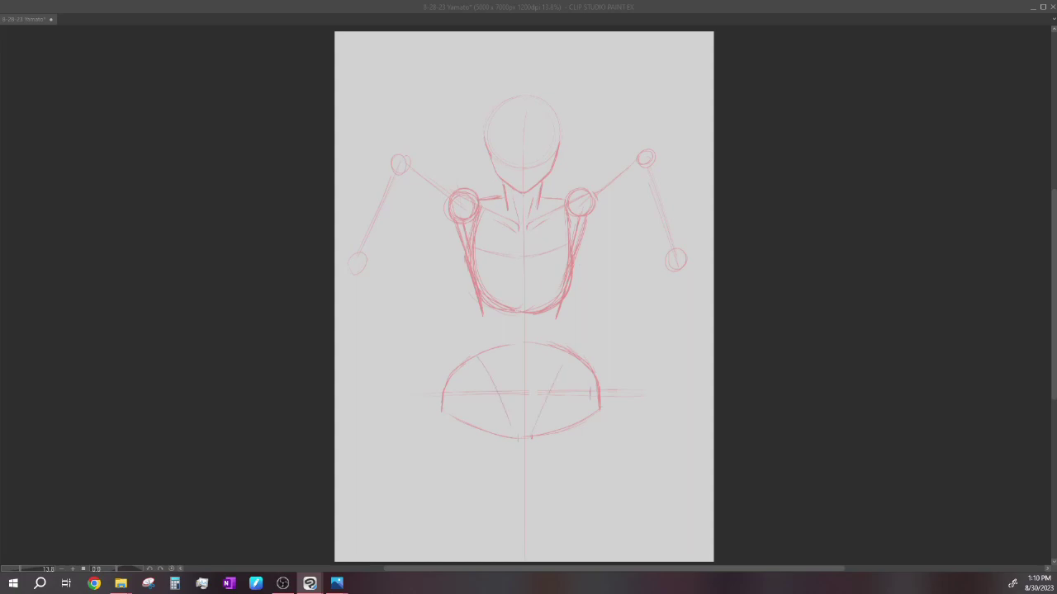
Step: Sketch the waist contours joining the ribcage to the pelvis and flare them into the outer hips
{"action": "left_click_drag", "start_coordinate": [482, 314], "coordinate": [487, 331]}
{"action": "left_click_drag", "start_coordinate": [566, 299], "coordinate": [554, 329]}
{"action": "left_click_drag", "start_coordinate": [485, 330], "coordinate": [467, 360]}
{"action": "left_click_drag", "start_coordinate": [562, 327], "coordinate": [571, 350]}
{"action": "left_click_drag", "start_coordinate": [461, 367], "coordinate": [443, 407]}
{"action": "left_click_drag", "start_coordinate": [579, 362], "coordinate": [598, 408]}
{"action": "key", "text": "ctrl+z"}
{"action": "key", "text": "ctrl+z"}
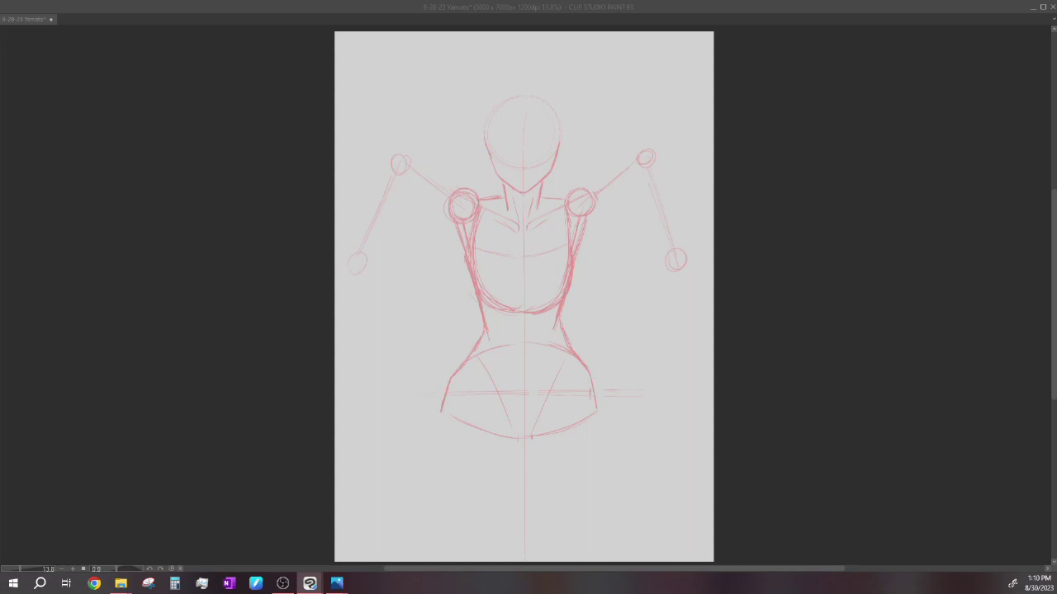
Step: Add the abdomen's centre and side lines and refine the outer and lower edges of the hips
{"action": "left_click_drag", "start_coordinate": [526, 326], "coordinate": [526, 383]}
{"action": "left_click_drag", "start_coordinate": [493, 315], "coordinate": [489, 332]}
{"action": "left_click_drag", "start_coordinate": [447, 394], "coordinate": [444, 410]}
{"action": "key", "text": "ctrl+z"}
{"action": "left_click_drag", "start_coordinate": [591, 411], "coordinate": [501, 435]}
{"action": "key", "text": "ctrl+z"}
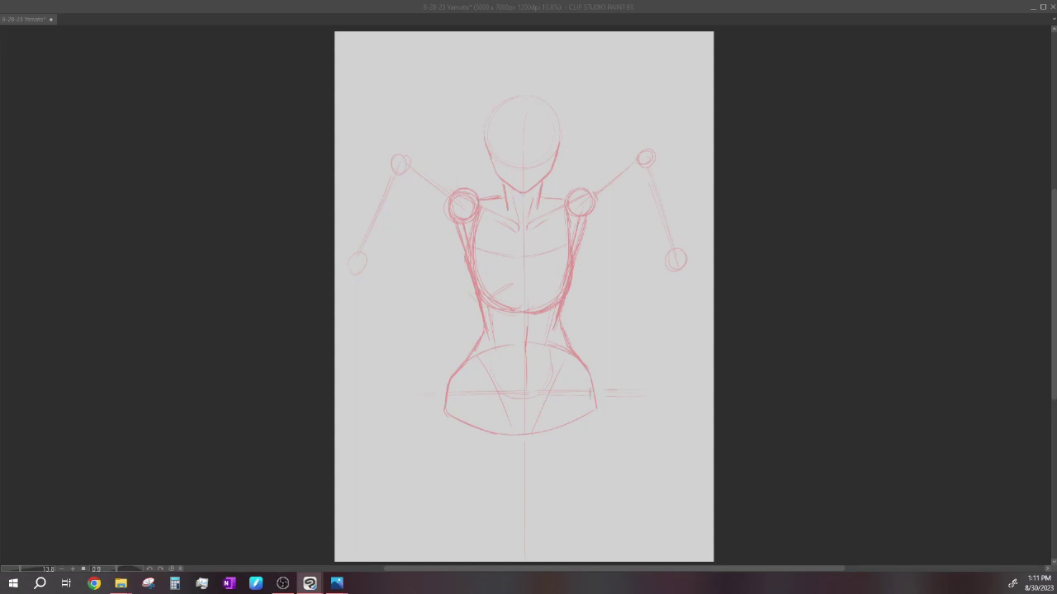
{"action": "left_click_drag", "start_coordinate": [589, 373], "coordinate": [597, 405]}
{"action": "left_click_drag", "start_coordinate": [476, 405], "coordinate": [485, 552]}
{"action": "left_click_drag", "start_coordinate": [567, 405], "coordinate": [554, 560]}
{"action": "key", "text": "ctrl+z"}
{"action": "key", "text": "ctrl+z"}
Step: Sketch the leg axis lines from the hip joints and the inner thigh contours down to the canvas edge
{"action": "left_click_drag", "start_coordinate": [478, 428], "coordinate": [496, 551]}
{"action": "left_click_drag", "start_coordinate": [564, 402], "coordinate": [546, 560]}
{"action": "left_click_drag", "start_coordinate": [511, 429], "coordinate": [525, 560]}
{"action": "left_click_drag", "start_coordinate": [532, 432], "coordinate": [529, 459]}
Step: Sketch the outer thigh contours from the hips to the canvas edge and reinforce the pelvis's lower curve
{"action": "left_click_drag", "start_coordinate": [444, 415], "coordinate": [438, 558]}
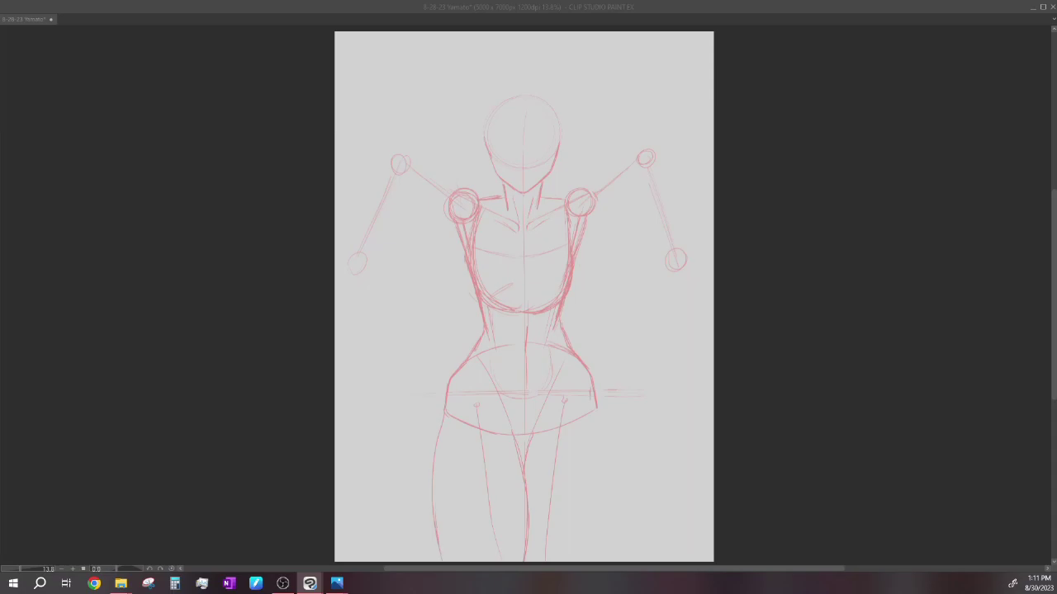
{"action": "left_click_drag", "start_coordinate": [596, 409], "coordinate": [582, 560]}
{"action": "left_click_drag", "start_coordinate": [601, 432], "coordinate": [583, 562]}
{"action": "left_click_drag", "start_coordinate": [444, 410], "coordinate": [438, 432]}
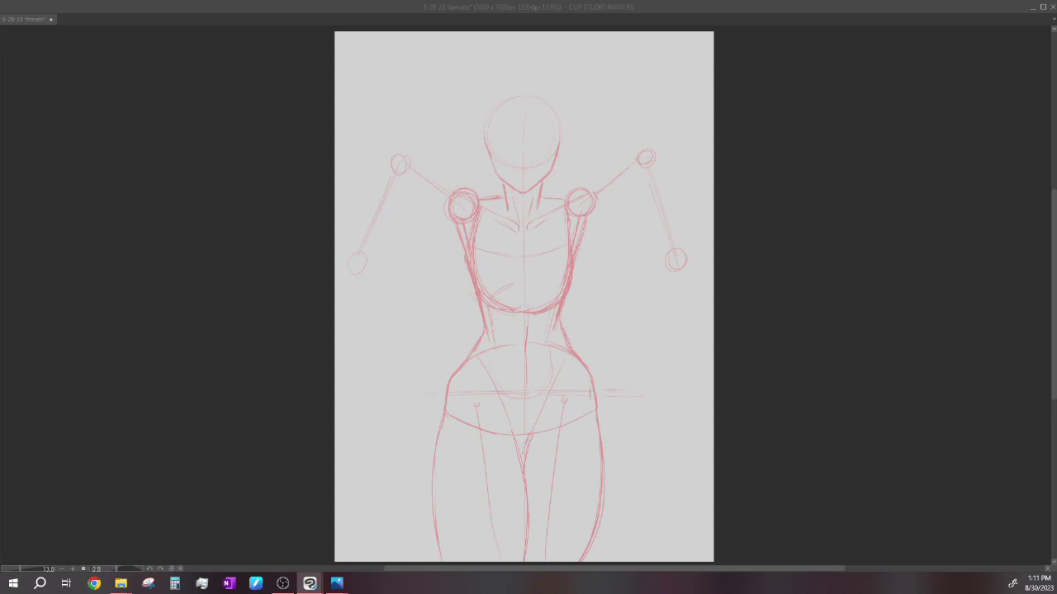
{"action": "mouse_move", "coordinate": [527, 435]}
{"action": "left_mouse_down"}
{"action": "mouse_move", "coordinate": [521, 455]}
{"action": "mouse_move", "coordinate": [540, 432]}
{"action": "left_mouse_up"}
Step: Sketch the chest contours and the edges of the wrapped top running down from the shoulders
{"action": "left_click_drag", "start_coordinate": [475, 330], "coordinate": [467, 261]}
{"action": "left_click_drag", "start_coordinate": [458, 274], "coordinate": [451, 307]}
{"action": "left_click_drag", "start_coordinate": [581, 259], "coordinate": [592, 310]}
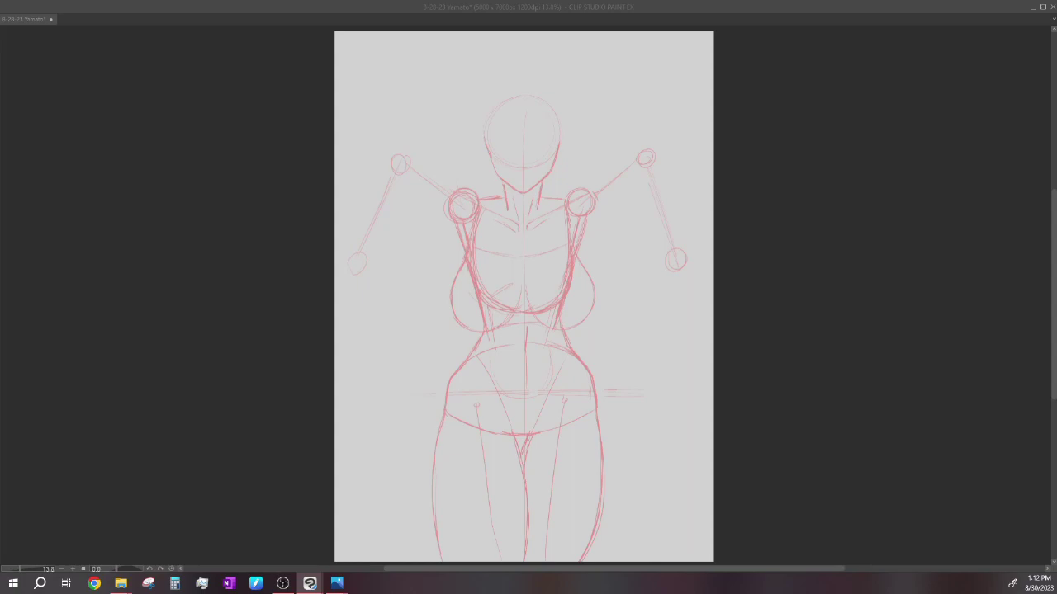
{"action": "left_click_drag", "start_coordinate": [540, 224], "coordinate": [541, 251]}
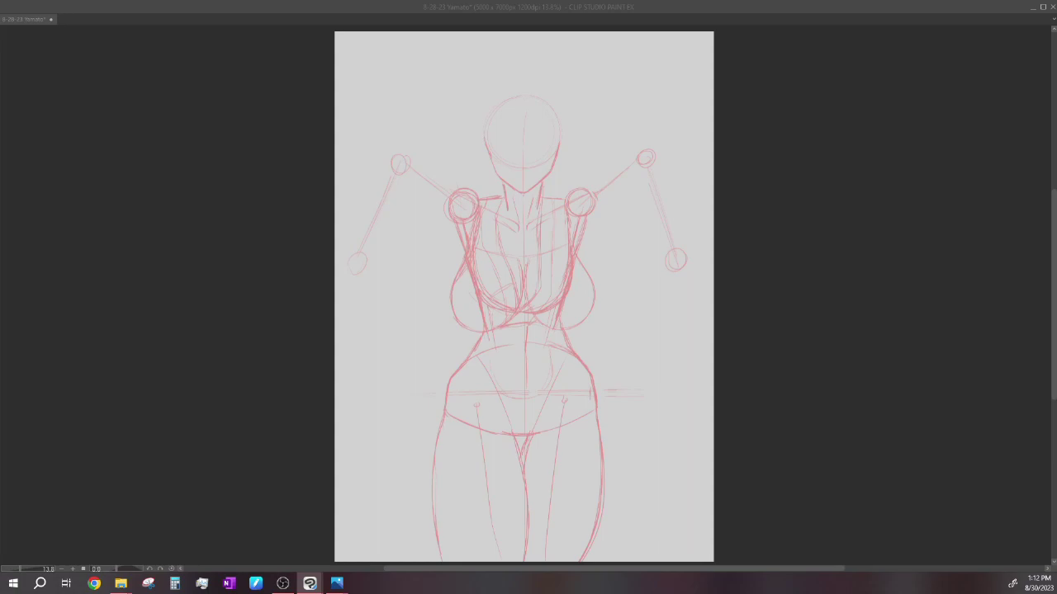
{"action": "left_click_drag", "start_coordinate": [565, 241], "coordinate": [583, 272]}
{"action": "left_click_drag", "start_coordinate": [460, 260], "coordinate": [456, 274]}
Step: Sketch a thick belt of rounded rope segments around the waist and start the garment below it
{"action": "left_click_drag", "start_coordinate": [489, 364], "coordinate": [515, 364]}
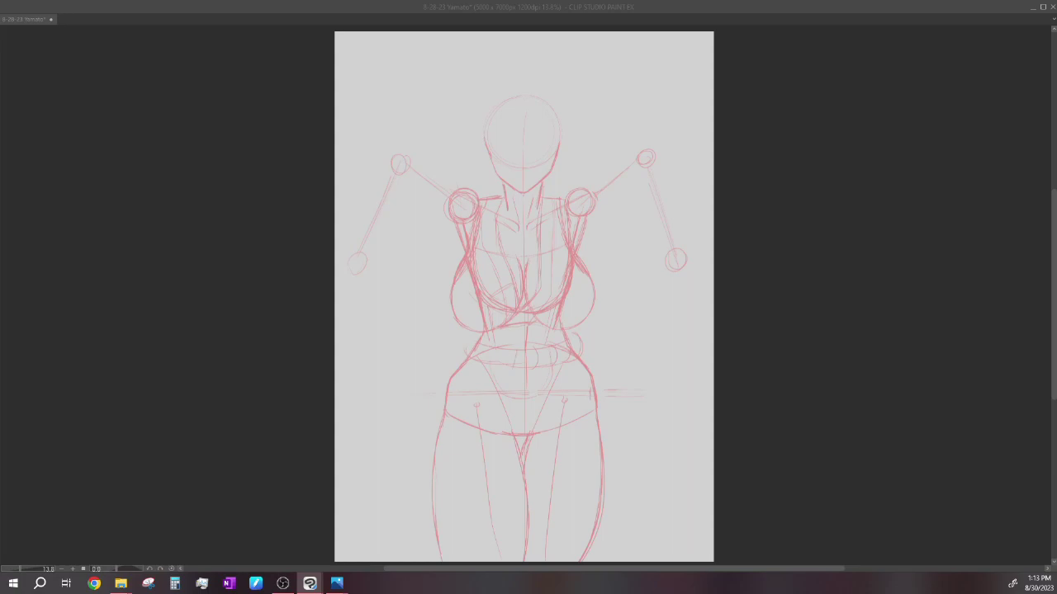
{"action": "left_click_drag", "start_coordinate": [464, 339], "coordinate": [474, 349]}
{"action": "left_click_drag", "start_coordinate": [540, 339], "coordinate": [561, 336]}
{"action": "left_click_drag", "start_coordinate": [476, 357], "coordinate": [476, 390]}
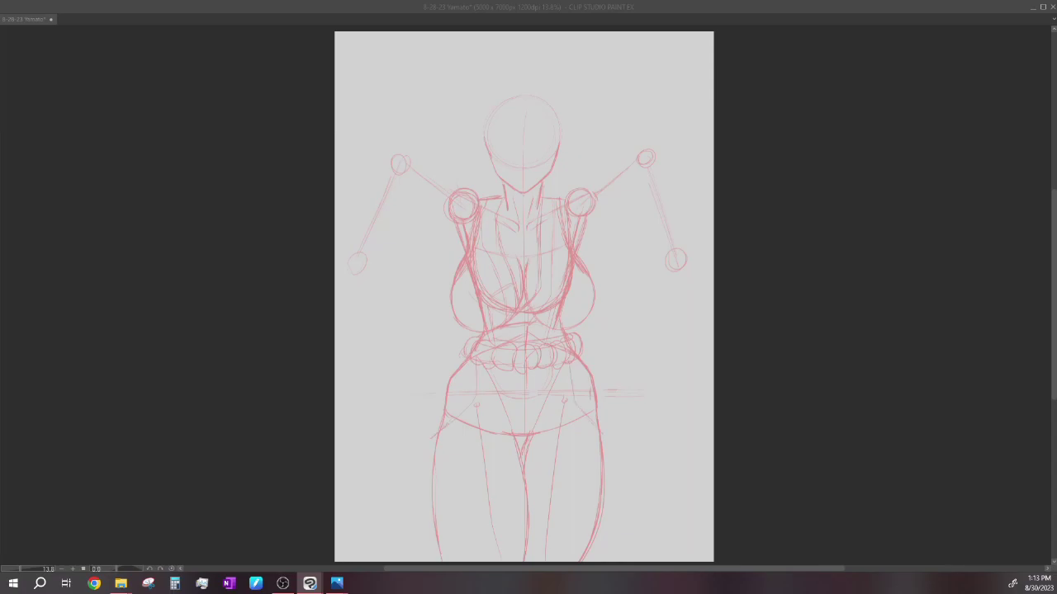
Step: Sketch the outline and fabric folds of the loose trousers over the hips and thighs
{"action": "left_click_drag", "start_coordinate": [605, 459], "coordinate": [605, 482]}
{"action": "left_click_drag", "start_coordinate": [502, 500], "coordinate": [529, 523]}
{"action": "left_click_drag", "start_coordinate": [437, 456], "coordinate": [449, 476]}
{"action": "left_click_drag", "start_coordinate": [548, 373], "coordinate": [577, 387]}
{"action": "left_click_drag", "start_coordinate": [571, 452], "coordinate": [564, 530]}
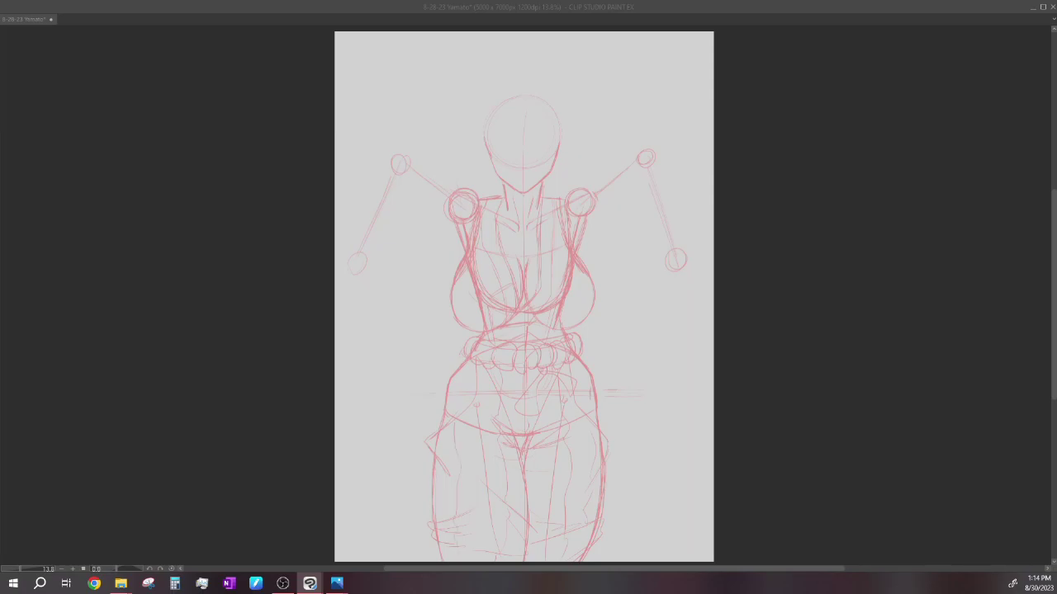
Step: Sketch the flared fabric beside the lower legs and the creased side openings at the hips
{"action": "mouse_move", "coordinate": [606, 498]}
{"action": "left_mouse_down"}
{"action": "mouse_move", "coordinate": [632, 518]}
{"action": "mouse_move", "coordinate": [606, 534]}
{"action": "left_mouse_up"}
{"action": "left_click_drag", "start_coordinate": [423, 541], "coordinate": [405, 560]}
{"action": "left_click_drag", "start_coordinate": [443, 410], "coordinate": [438, 427]}
{"action": "left_click_drag", "start_coordinate": [457, 383], "coordinate": [475, 374]}
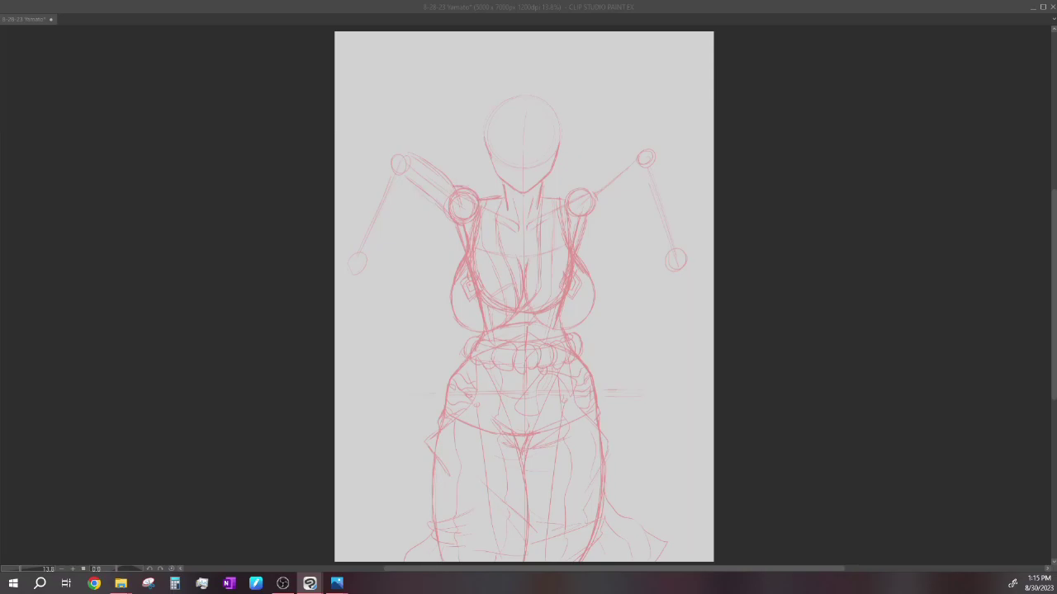
Step: Flesh out the upper arm and forearm contours around the stick arm on the canvas's left side
{"action": "mouse_move", "coordinate": [423, 164]}
{"action": "left_mouse_down"}
{"action": "mouse_move", "coordinate": [450, 183]}
{"action": "mouse_move", "coordinate": [383, 218]}
{"action": "left_mouse_up"}
{"action": "left_click_drag", "start_coordinate": [375, 212], "coordinate": [360, 240]}
{"action": "left_click_drag", "start_coordinate": [417, 189], "coordinate": [435, 204]}
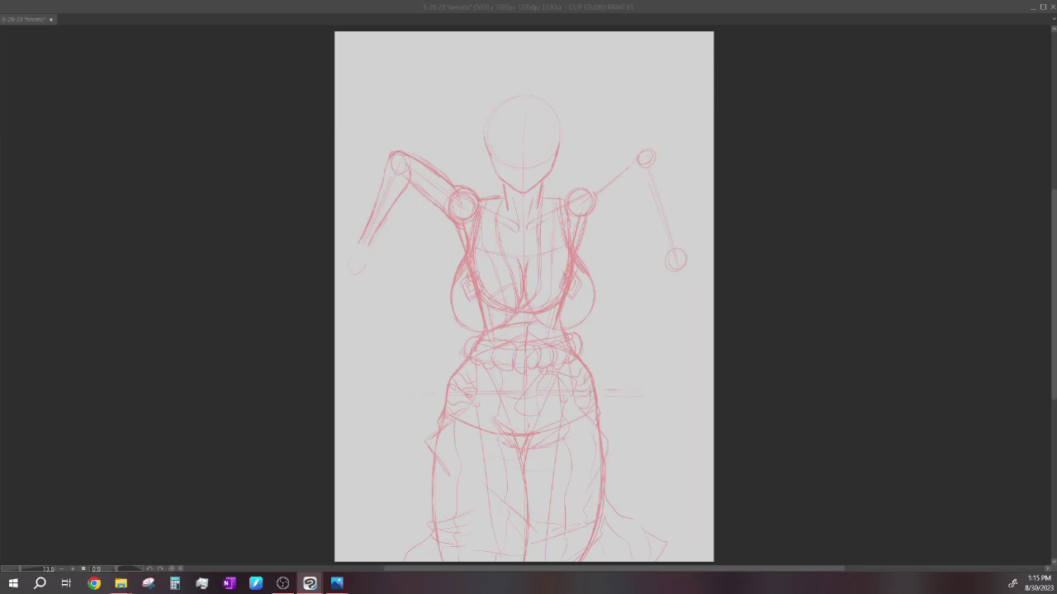
Step: Place a mirrored copy of the fleshed-out arm on the opposite shoulder and merge it into the pale sketch
{"action": "key", "text": "ctrl+y"}
{"action": "key", "text": "ctrl+y"}
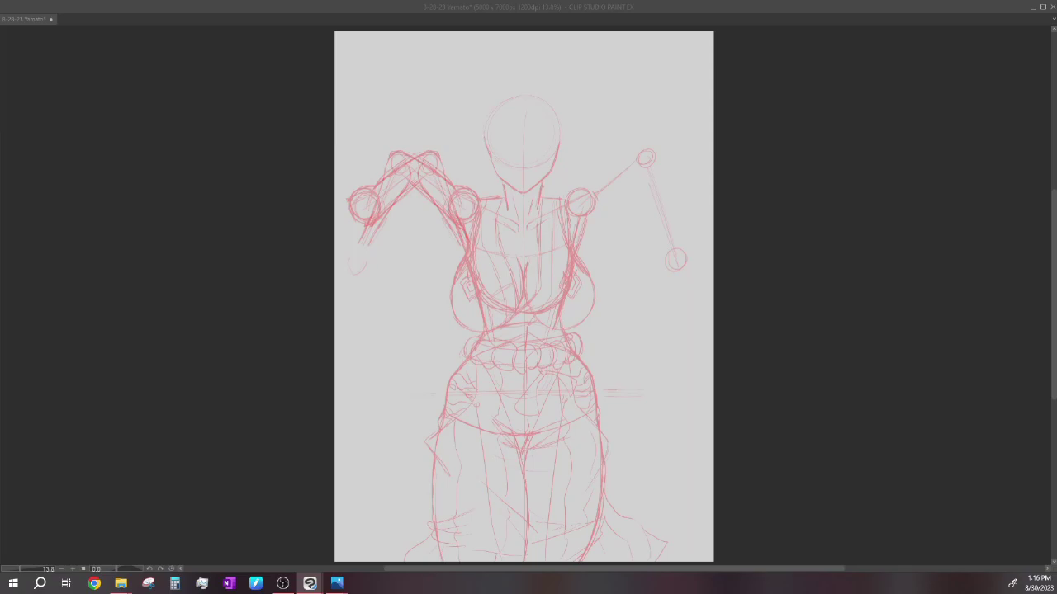
{"action": "key", "text": "ctrl+y"}
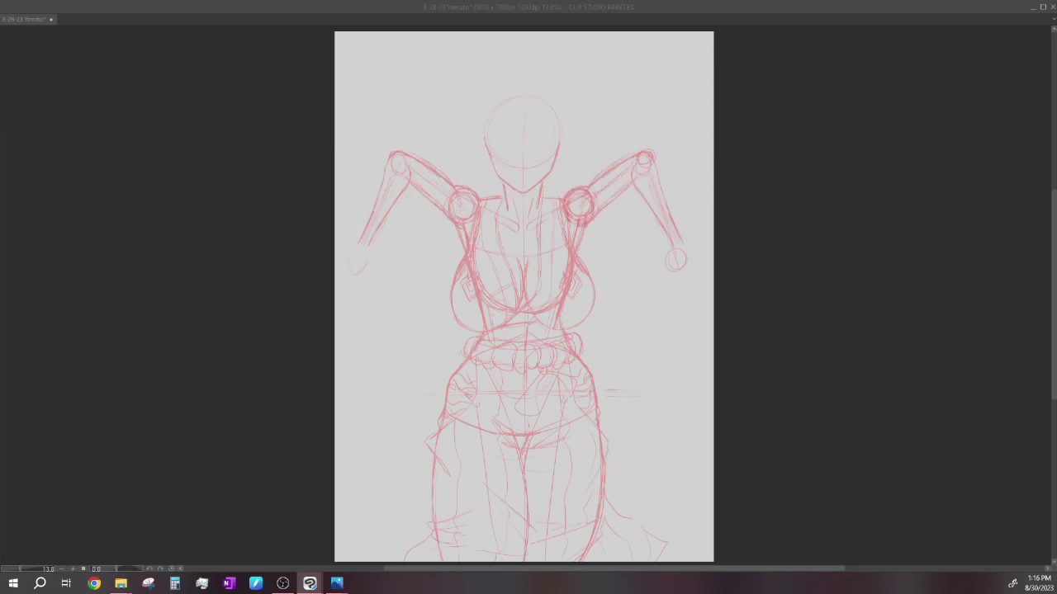
{"action": "key", "text": "ctrl+y"}
{"action": "key", "text": "ctrl+y"}
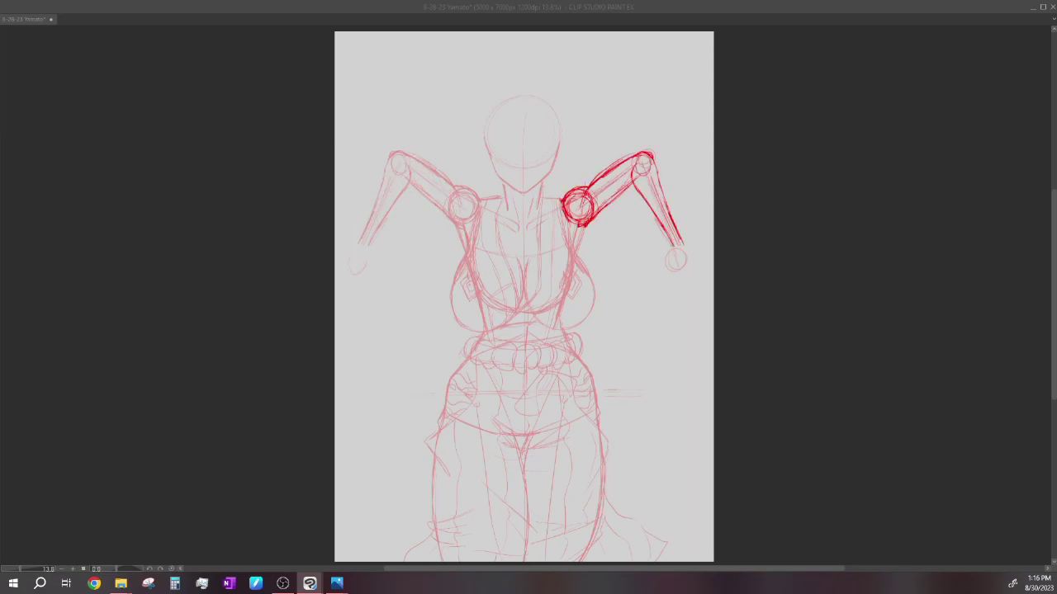
{"action": "key", "text": "ctrl+y"}
{"action": "key", "text": "ctrl+y"}
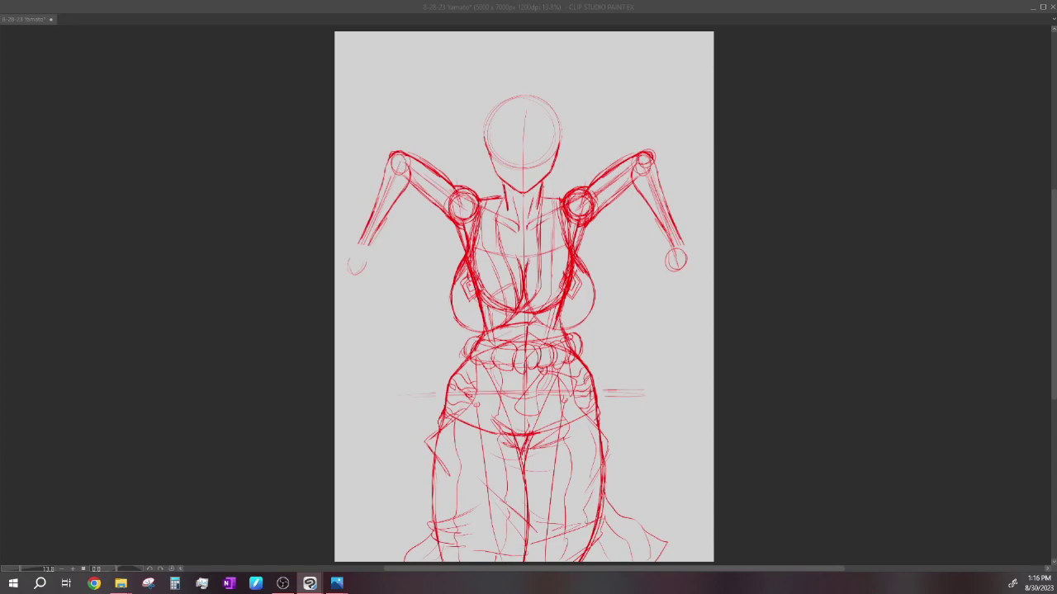
{"action": "key", "text": "ctrl+z"}
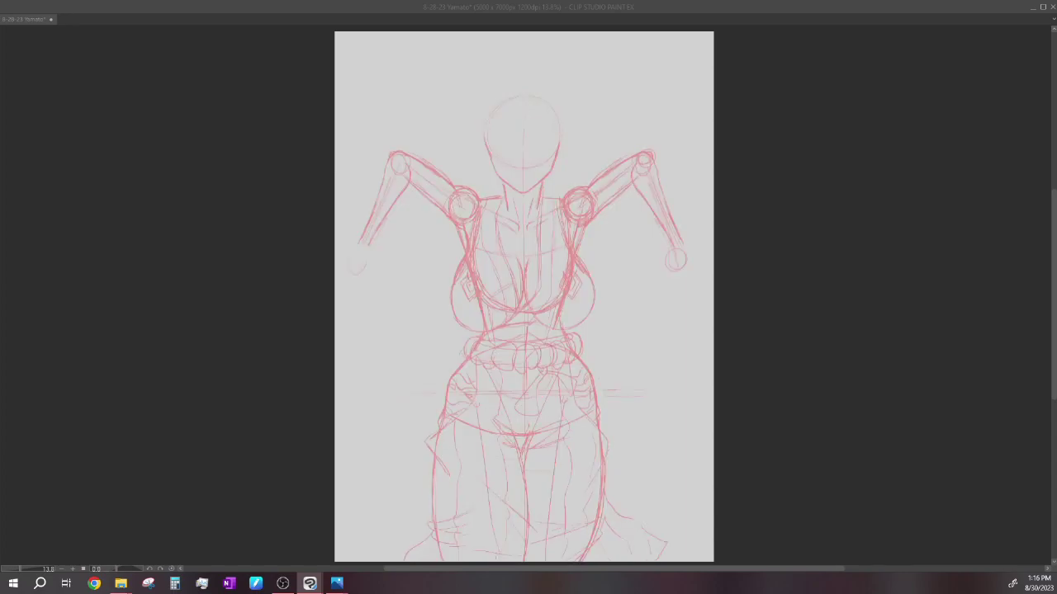
{"action": "key", "text": "ctrl+z"}
Step: Sketch a hanging hand with fingers, mirror it onto the other wrist and merge the copy into the sketch
{"action": "left_click_drag", "start_coordinate": [374, 251], "coordinate": [380, 281]}
{"action": "left_click_drag", "start_coordinate": [393, 264], "coordinate": [394, 282]}
{"action": "left_click_drag", "start_coordinate": [392, 274], "coordinate": [382, 292]}
{"action": "key", "text": "ctrl+z"}
{"action": "left_click_drag", "start_coordinate": [669, 248], "coordinate": [660, 285]}
{"action": "key", "text": "ctrl+e"}
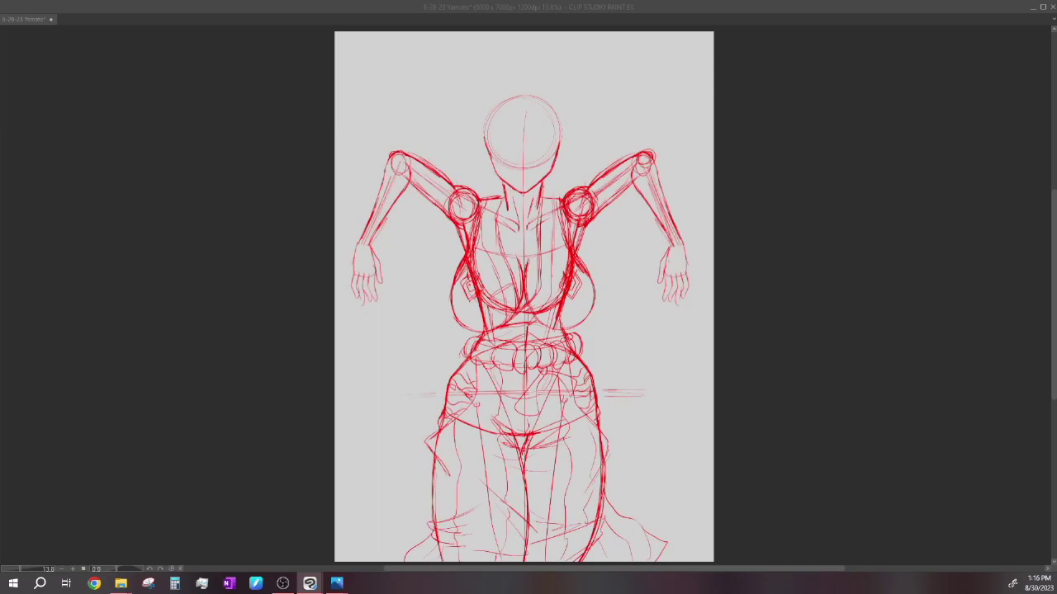
{"action": "key", "text": "ctrl+z"}
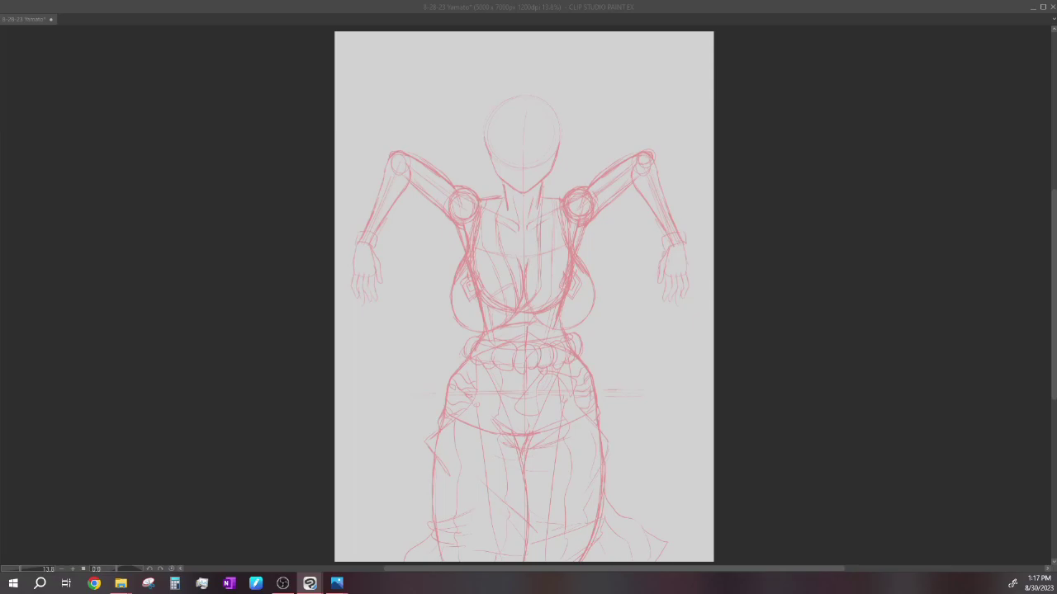
Step: Sketch a length of chain hanging from each wrist cuff beside the hands
{"action": "left_click_drag", "start_coordinate": [659, 291], "coordinate": [658, 304]}
{"action": "left_click_drag", "start_coordinate": [377, 295], "coordinate": [379, 307]}
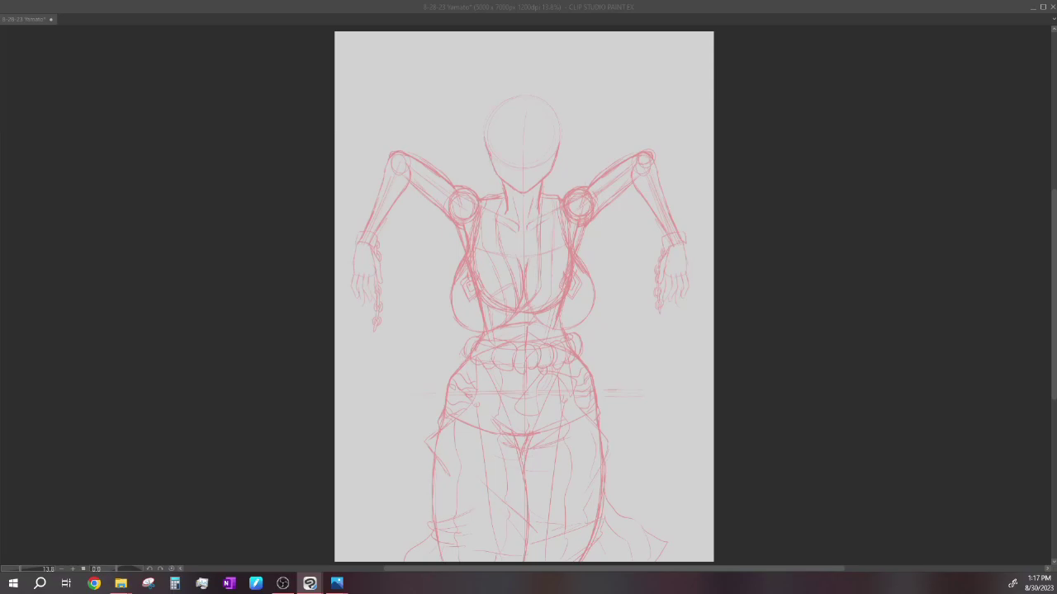
{"action": "key", "text": "ctrl+z"}
Step: Sketch the first eye on the face and the long hair strands framing the head and neck
{"action": "left_click_drag", "start_coordinate": [496, 152], "coordinate": [513, 149]}
{"action": "left_click_drag", "start_coordinate": [499, 155], "coordinate": [508, 156]}
{"action": "key", "text": "ctrl+z"}
{"action": "left_click_drag", "start_coordinate": [492, 202], "coordinate": [487, 218]}
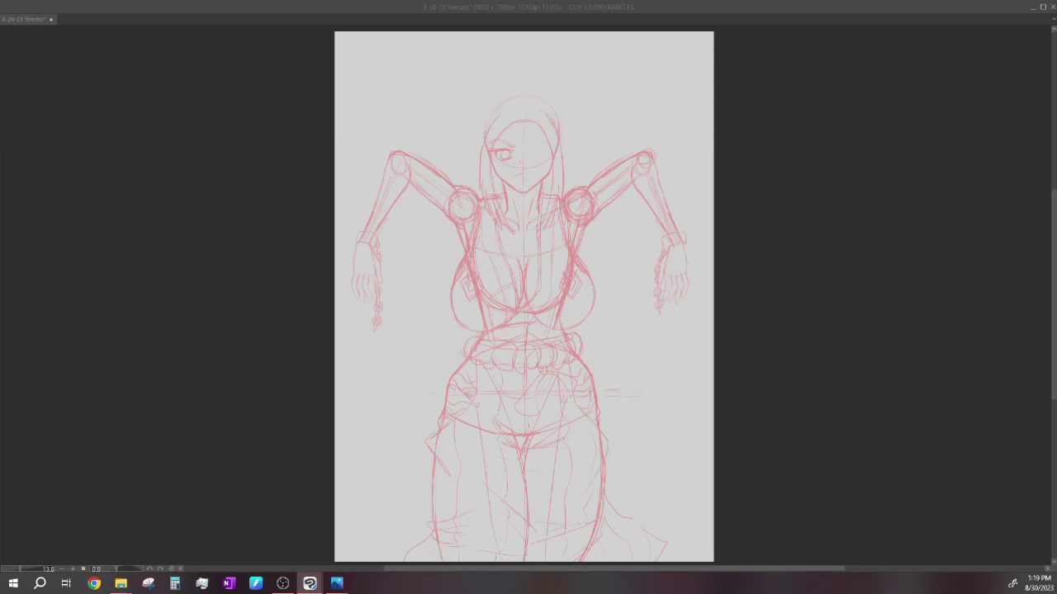
{"action": "left_click_drag", "start_coordinate": [486, 66], "coordinate": [484, 134]}
{"action": "left_click_drag", "start_coordinate": [562, 135], "coordinate": [573, 61]}
{"action": "key", "text": "ctrl+z"}
{"action": "key", "text": "ctrl+z"}
Step: Sketch curved horns on the sides of the head and draw the upper lids of both eyes
{"action": "left_click_drag", "start_coordinate": [561, 134], "coordinate": [569, 103]}
{"action": "left_click_drag", "start_coordinate": [488, 153], "coordinate": [517, 149]}
{"action": "left_click_drag", "start_coordinate": [530, 152], "coordinate": [556, 147]}
Step: Sketch a crescent-shaped lock above the forehead, the parted fringe and a hair bun on top of the head
{"action": "left_click_drag", "start_coordinate": [538, 90], "coordinate": [526, 114]}
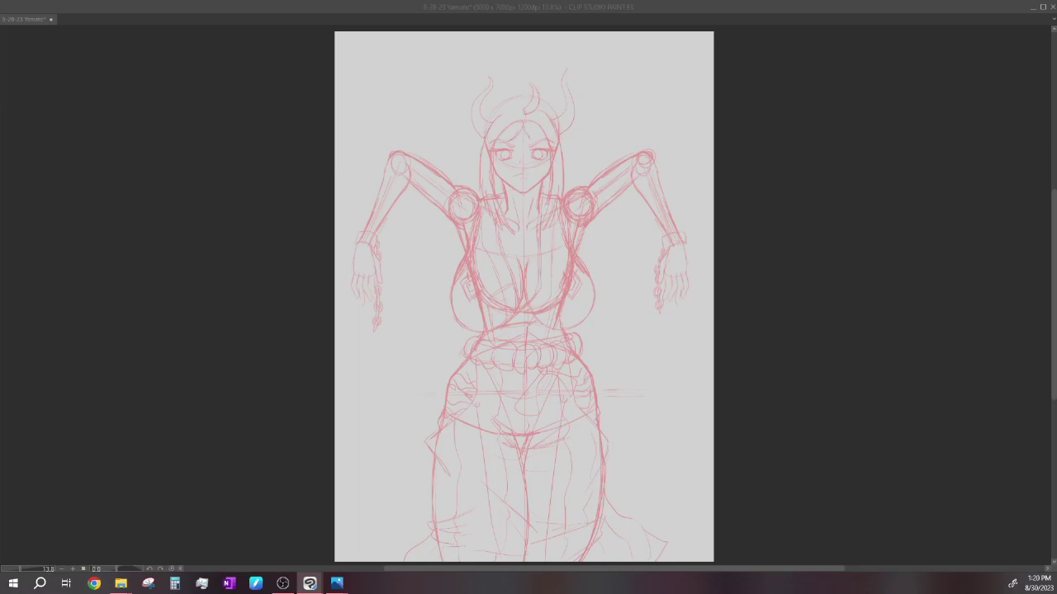
{"action": "left_click_drag", "start_coordinate": [533, 143], "coordinate": [547, 135]}
{"action": "left_click_drag", "start_coordinate": [502, 97], "coordinate": [539, 76]}
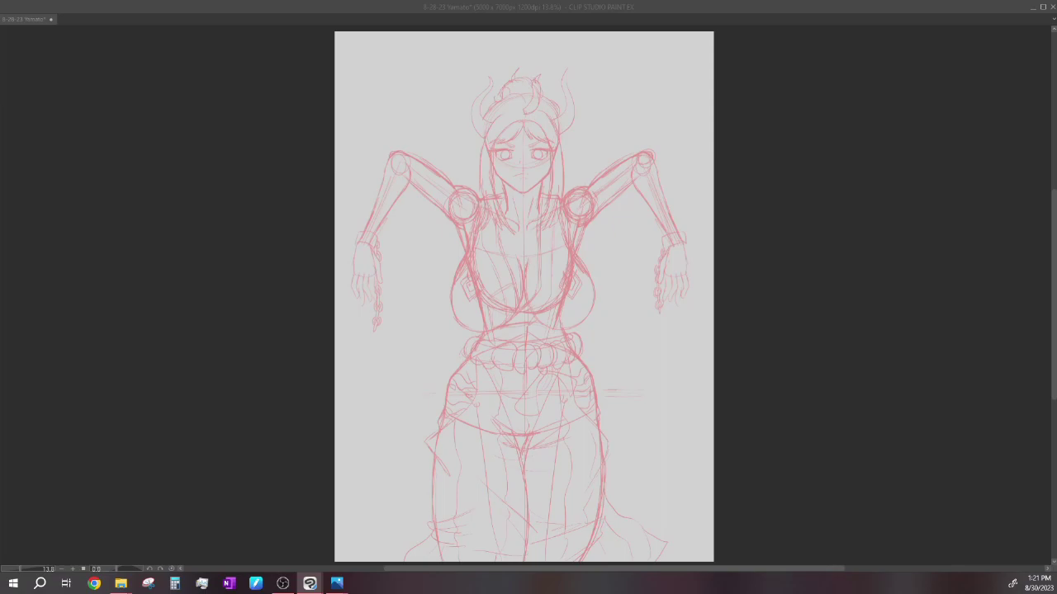
Step: Sketch wavy hair flowing out behind the neck, arms and torso on both sides of the figure
{"action": "left_click_drag", "start_coordinate": [477, 172], "coordinate": [474, 192]}
{"action": "left_click_drag", "start_coordinate": [435, 286], "coordinate": [446, 294]}
{"action": "left_click_drag", "start_coordinate": [614, 216], "coordinate": [620, 235]}
{"action": "left_click_drag", "start_coordinate": [616, 298], "coordinate": [615, 309]}
{"action": "left_click_drag", "start_coordinate": [587, 163], "coordinate": [569, 185]}
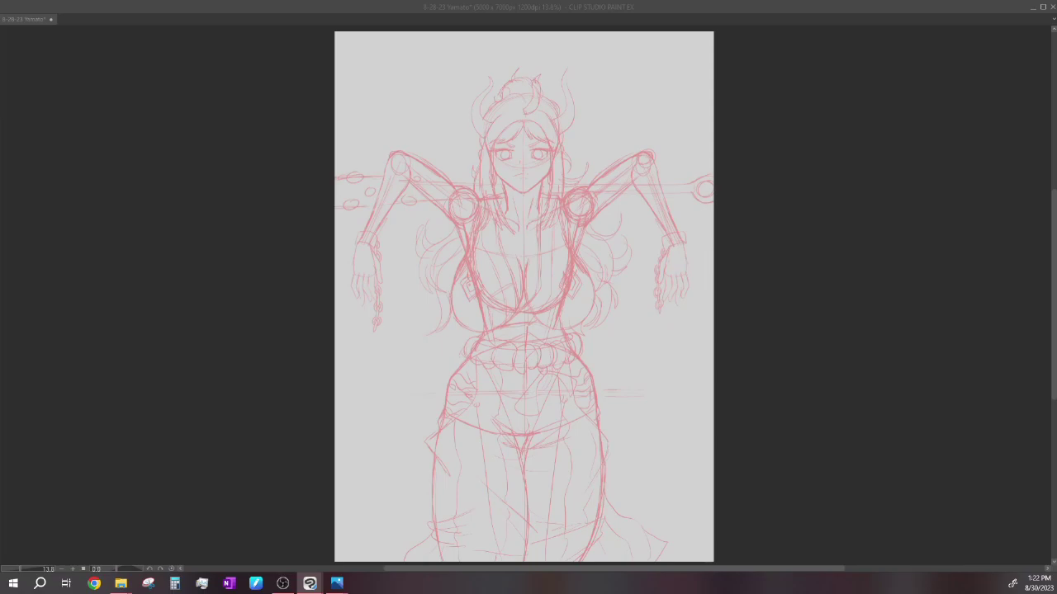
Step: Refine the fingers and side hair, and sketch the segmented rope looping behind the torso
{"action": "left_click_drag", "start_coordinate": [368, 275], "coordinate": [376, 287]}
{"action": "left_click_drag", "start_coordinate": [564, 132], "coordinate": [564, 149]}
{"action": "mouse_move", "coordinate": [627, 281]}
{"action": "left_mouse_down"}
{"action": "mouse_move", "coordinate": [625, 307]}
{"action": "mouse_move", "coordinate": [604, 320]}
{"action": "mouse_move", "coordinate": [625, 297]}
{"action": "left_mouse_up"}
{"action": "left_click_drag", "start_coordinate": [590, 347], "coordinate": [601, 335]}
{"action": "left_click_drag", "start_coordinate": [423, 272], "coordinate": [416, 292]}
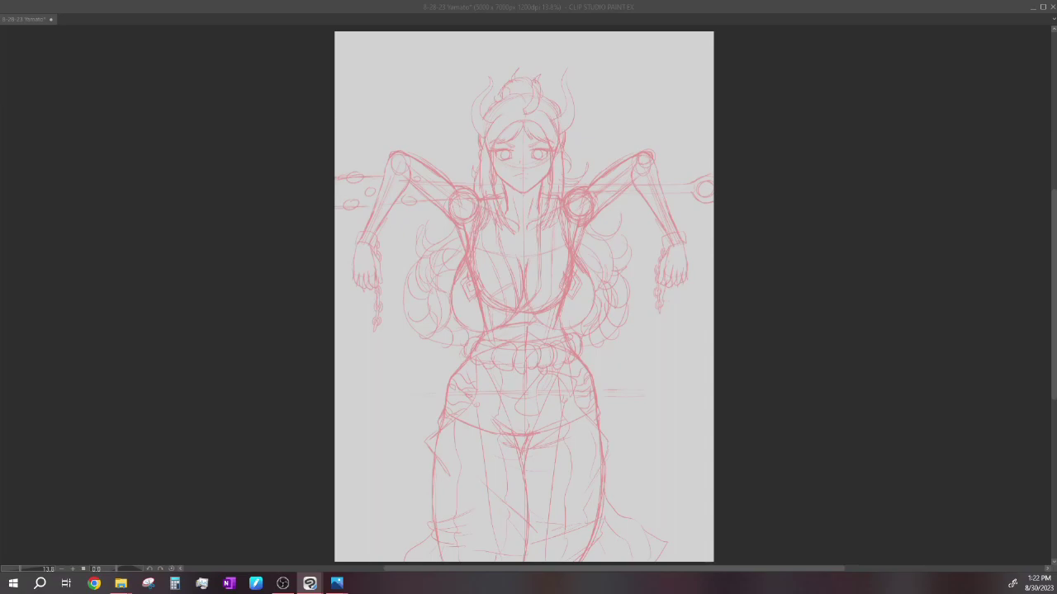
Step: Sketch large rounded bow loops behind the hips on both sides of the waist
{"action": "left_click_drag", "start_coordinate": [403, 409], "coordinate": [431, 425]}
{"action": "mouse_move", "coordinate": [607, 362]}
{"action": "left_mouse_down"}
{"action": "mouse_move", "coordinate": [633, 385]}
{"action": "mouse_move", "coordinate": [605, 411]}
{"action": "mouse_move", "coordinate": [618, 421]}
{"action": "left_mouse_up"}
{"action": "mouse_move", "coordinate": [422, 390]}
{"action": "left_mouse_down"}
{"action": "mouse_move", "coordinate": [431, 405]}
{"action": "mouse_move", "coordinate": [402, 421]}
{"action": "left_mouse_up"}
{"action": "left_click_drag", "start_coordinate": [433, 408], "coordinate": [424, 421]}
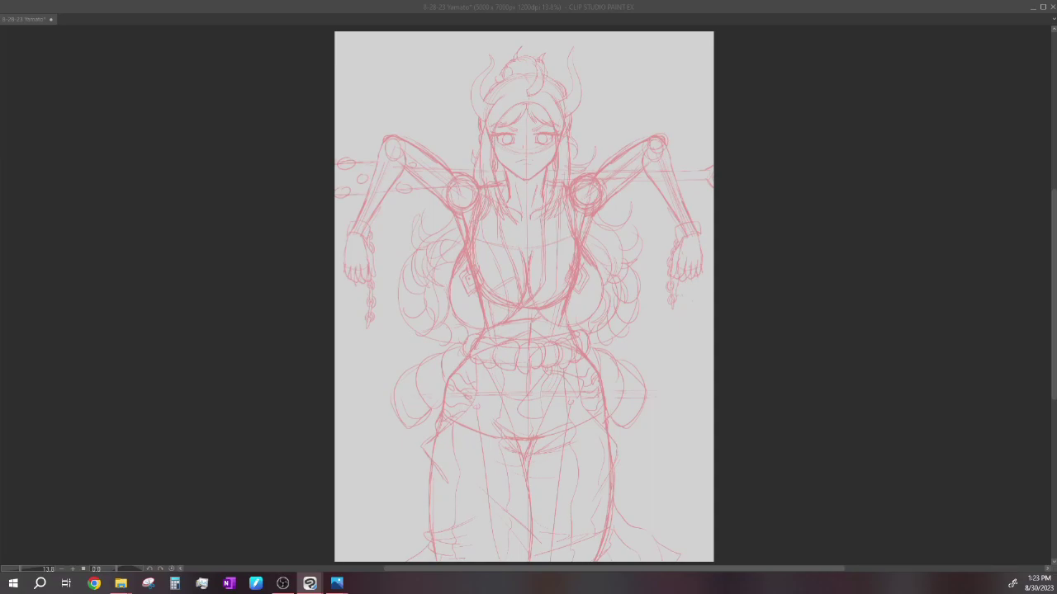
Step: Redraw the top's neckline edge running diagonally down across the chest
{"action": "left_click_drag", "start_coordinate": [517, 233], "coordinate": [499, 289]}
{"action": "key", "text": "ctrl+z"}
{"action": "mouse_move", "coordinate": [545, 228]}
{"action": "left_mouse_down"}
{"action": "mouse_move", "coordinate": [545, 257]}
{"action": "mouse_move", "coordinate": [524, 295]}
{"action": "left_mouse_up"}
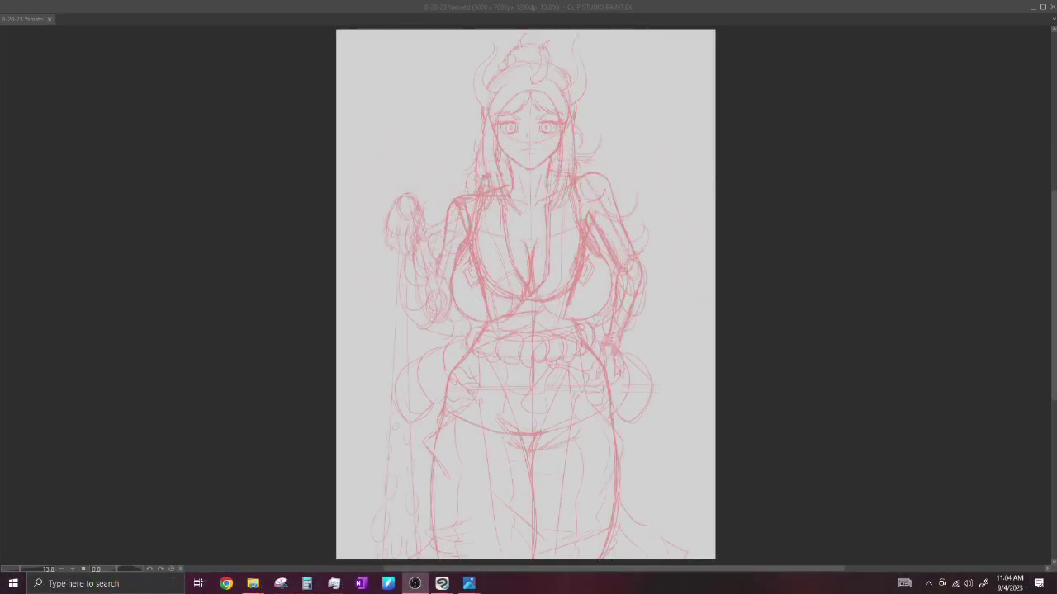
Step: Ink the forehead curl, the parted bangs and the long hair locks framing the face in black
{"action": "left_click", "coordinate": [468, 582]}
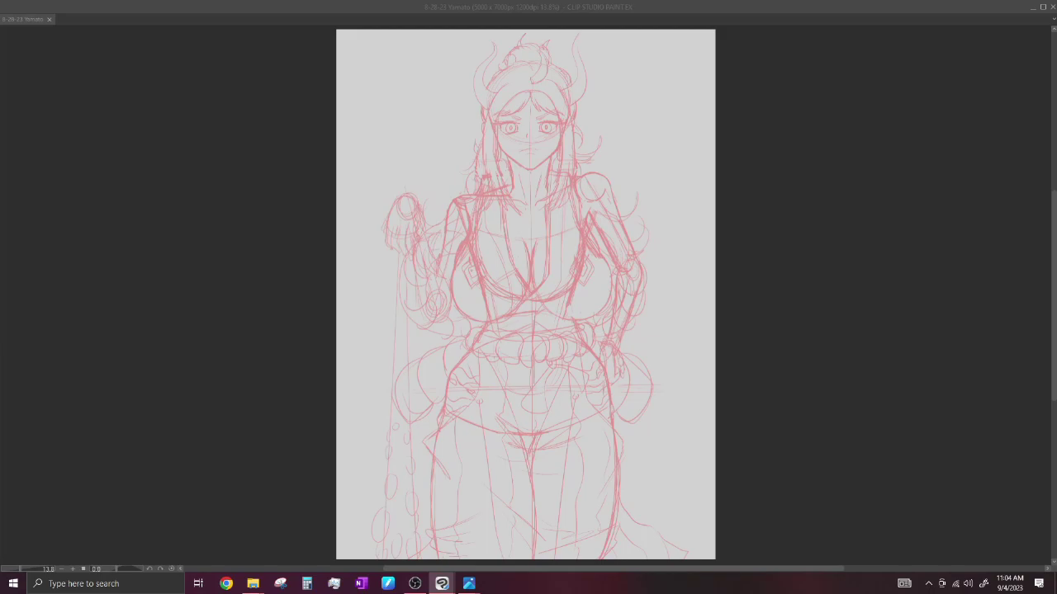
{"action": "left_click_drag", "start_coordinate": [538, 66], "coordinate": [534, 82]}
{"action": "left_click_drag", "start_coordinate": [560, 115], "coordinate": [554, 204]}
{"action": "left_click_drag", "start_coordinate": [575, 152], "coordinate": [562, 201]}
{"action": "key", "text": "ctrl+z"}
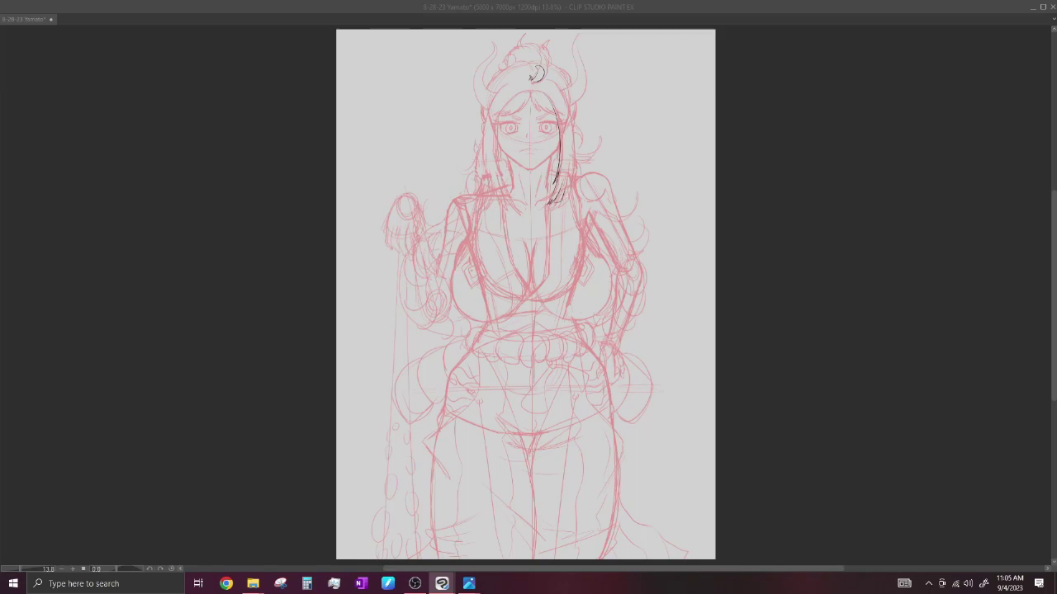
{"action": "left_click_drag", "start_coordinate": [563, 93], "coordinate": [571, 178]}
{"action": "left_click_drag", "start_coordinate": [558, 84], "coordinate": [558, 198]}
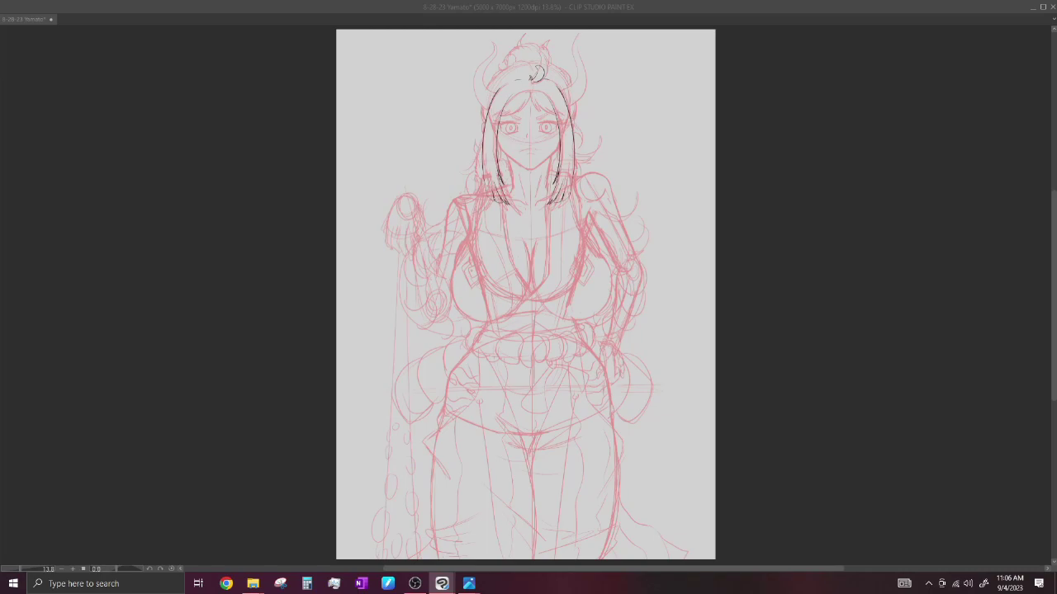
{"action": "left_click_drag", "start_coordinate": [531, 93], "coordinate": [499, 116]}
{"action": "left_click_drag", "start_coordinate": [531, 96], "coordinate": [554, 115]}
Step: Ink the two curved horns rising from the sides of the head, following the red sketch
{"action": "left_click_drag", "start_coordinate": [487, 40], "coordinate": [499, 96]}
{"action": "left_click_drag", "start_coordinate": [485, 38], "coordinate": [495, 111]}
{"action": "left_click_drag", "start_coordinate": [474, 37], "coordinate": [481, 83]}
{"action": "left_click_drag", "start_coordinate": [462, 95], "coordinate": [498, 108]}
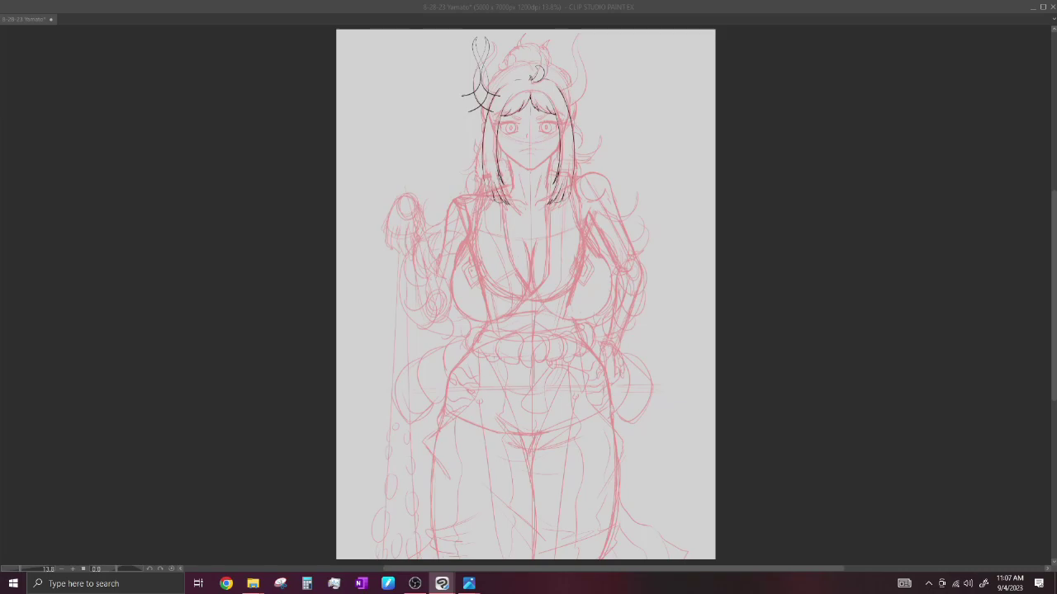
{"action": "left_click_drag", "start_coordinate": [487, 37], "coordinate": [493, 108]}
{"action": "left_click_drag", "start_coordinate": [573, 37], "coordinate": [567, 107]}
Step: Ink the rounded hair outline between the horns and the short hair edge below one horn
{"action": "left_click_drag", "start_coordinate": [486, 107], "coordinate": [482, 128]}
{"action": "left_click_drag", "start_coordinate": [509, 66], "coordinate": [529, 60]}
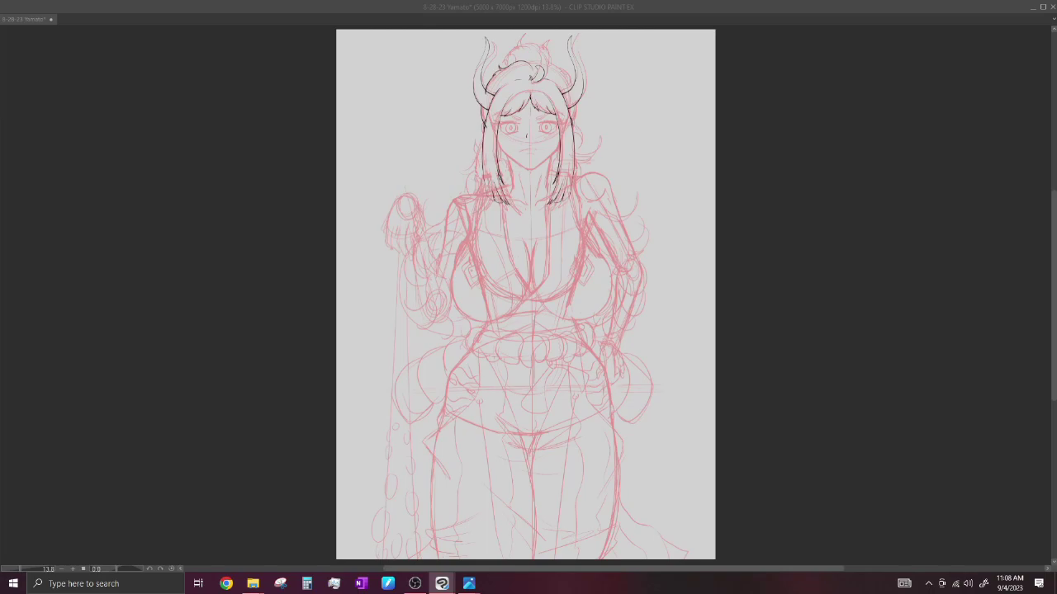
{"action": "left_click_drag", "start_coordinate": [544, 62], "coordinate": [570, 90]}
{"action": "key", "text": "ctrl+z"}
{"action": "left_click_drag", "start_coordinate": [547, 63], "coordinate": [570, 91]}
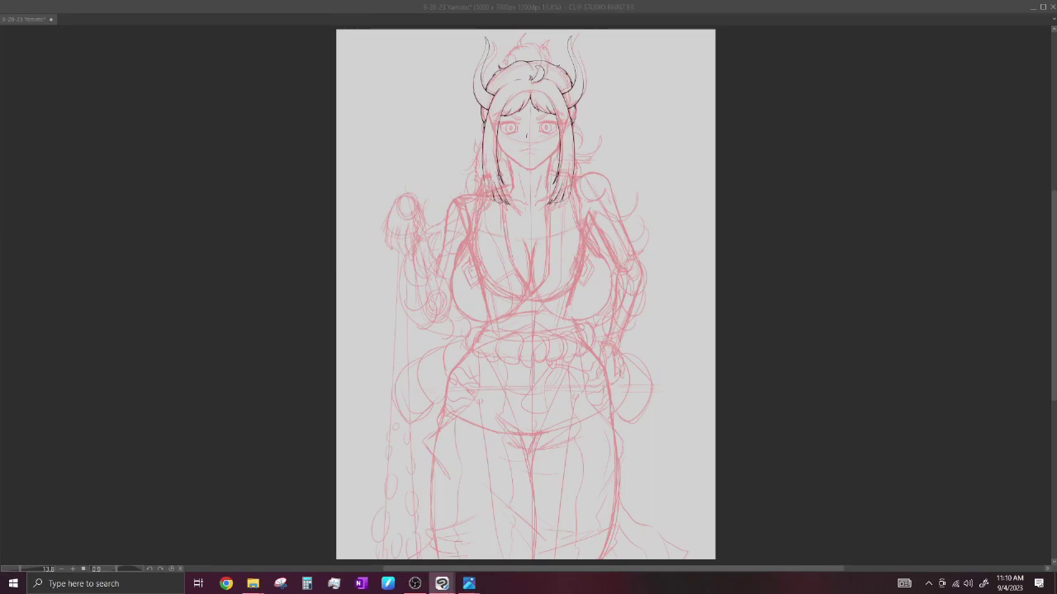
Step: Ink the spiky hair bun on top of the head
{"action": "mouse_move", "coordinate": [516, 54]}
{"action": "left_mouse_down"}
{"action": "mouse_move", "coordinate": [523, 37]}
{"action": "mouse_move", "coordinate": [543, 44]}
{"action": "left_mouse_up"}
{"action": "key", "text": "ctrl+z"}
{"action": "left_click_drag", "start_coordinate": [550, 63], "coordinate": [544, 44]}
{"action": "left_click_drag", "start_coordinate": [508, 67], "coordinate": [505, 48]}
{"action": "key", "text": "ctrl+z"}
{"action": "mouse_move", "coordinate": [503, 60]}
{"action": "left_mouse_down"}
{"action": "mouse_move", "coordinate": [513, 46]}
{"action": "mouse_move", "coordinate": [508, 56]}
{"action": "left_mouse_up"}
Step: Ink the small hair curls beside the ears and the closed mouth, and save the drawing
{"action": "left_click_drag", "start_coordinate": [580, 119], "coordinate": [575, 145]}
{"action": "left_click_drag", "start_coordinate": [486, 128], "coordinate": [477, 137]}
{"action": "key", "text": "ctrl+z"}
{"action": "left_click_drag", "start_coordinate": [521, 150], "coordinate": [535, 149]}
{"action": "key", "text": "ctrl+z"}
{"action": "key", "text": "ctrl+s"}
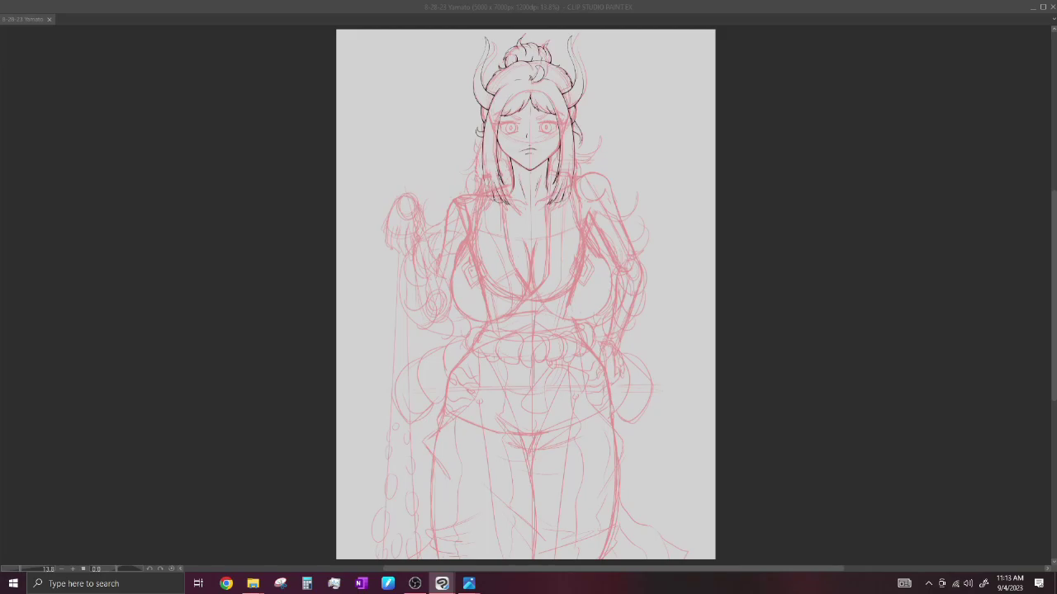
{"action": "key", "text": "ctrl+z"}
{"action": "key", "text": "ctrl+y"}
{"action": "key", "text": "ctrl+z"}
{"action": "key", "text": "ctrl+y"}
{"action": "key", "text": "ctrl+s"}
Step: Ink the narrow inner collar band running from the neck's viewer-right side diagonally across the chest
{"action": "left_click_drag", "start_coordinate": [547, 172], "coordinate": [517, 314]}
{"action": "left_click_drag", "start_coordinate": [551, 175], "coordinate": [509, 309]}
{"action": "key", "text": "ctrl+z"}
{"action": "left_click_drag", "start_coordinate": [551, 177], "coordinate": [513, 312]}
{"action": "key", "text": "ctrl+z"}
{"action": "left_click_drag", "start_coordinate": [552, 175], "coordinate": [511, 312]}
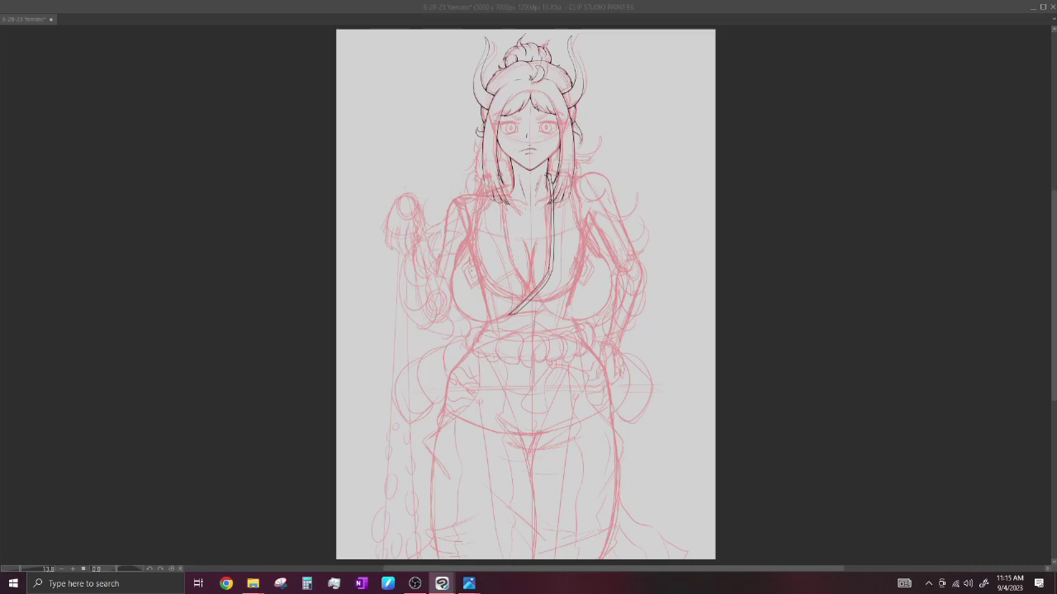
Step: Ink the outer edge of the collar on the viewer's right, down to the crossing below the chest
{"action": "left_click_drag", "start_coordinate": [565, 195], "coordinate": [516, 314]}
{"action": "key", "text": "ctrl+z"}
{"action": "key", "text": "ctrl+y"}
{"action": "key", "text": "ctrl+z"}
{"action": "key", "text": "ctrl+y"}
{"action": "key", "text": "ctrl+z"}
{"action": "key", "text": "ctrl+y"}
{"action": "key", "text": "ctrl+z"}
{"action": "key", "text": "ctrl+y"}
Step: Ink the chest contour and the armhole edge of the top on the viewer's right
{"action": "left_click_drag", "start_coordinate": [550, 316], "coordinate": [601, 311]}
{"action": "left_click_drag", "start_coordinate": [587, 208], "coordinate": [602, 255]}
{"action": "key", "text": "ctrl+z"}
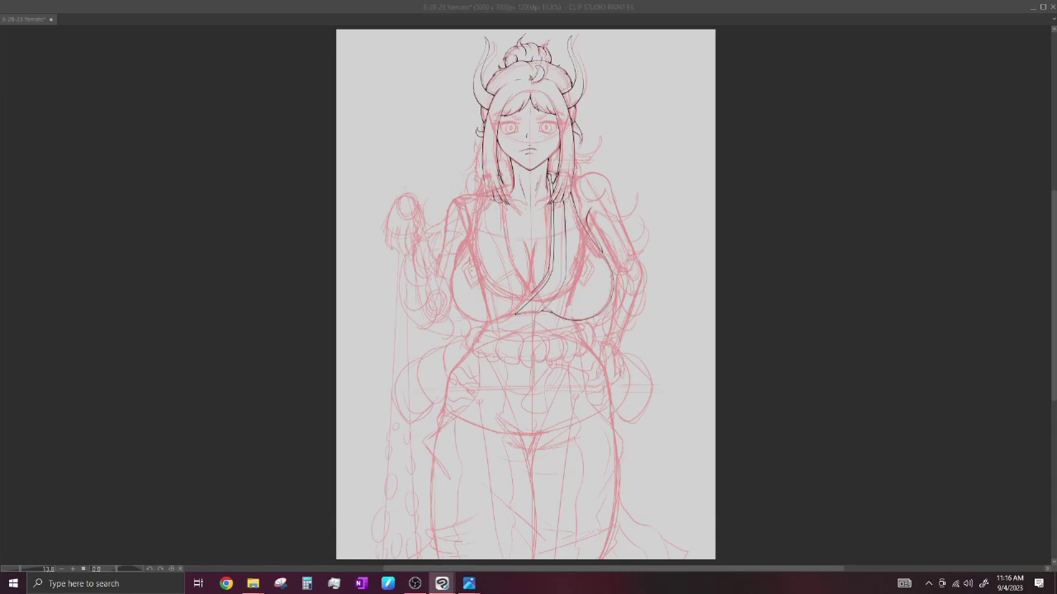
{"action": "key", "text": "ctrl+z"}
{"action": "key", "text": "ctrl+y"}
Step: Ink the collar band on the viewer's left down to the crossing point, and save the drawing
{"action": "left_click_drag", "start_coordinate": [538, 277], "coordinate": [518, 301]}
{"action": "left_click_drag", "start_coordinate": [499, 213], "coordinate": [535, 302]}
{"action": "key", "text": "ctrl+z"}
{"action": "left_click_drag", "start_coordinate": [496, 198], "coordinate": [533, 303]}
{"action": "left_click_drag", "start_coordinate": [487, 191], "coordinate": [520, 314]}
{"action": "key", "text": "ctrl+s"}
{"action": "key", "text": "ctrl+z"}
{"action": "key", "text": "ctrl+z"}
{"action": "key", "text": "ctrl+y"}
{"action": "key", "text": "ctrl+z"}
{"action": "key", "text": "ctrl+y"}
{"action": "key", "text": "ctrl+y"}
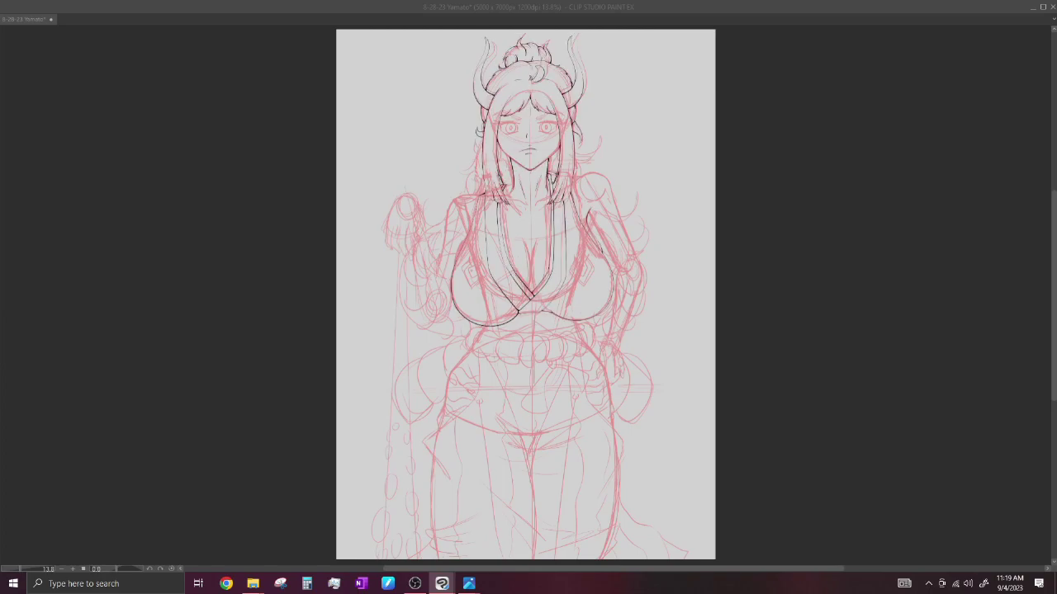
Step: Ink the chest's side contour on the viewer's left, save, and add the center line inside the neckline
{"action": "left_click_drag", "start_coordinate": [466, 218], "coordinate": [453, 270]}
{"action": "key", "text": "ctrl+z"}
{"action": "left_click_drag", "start_coordinate": [465, 226], "coordinate": [454, 275]}
{"action": "key", "text": "ctrl+z"}
{"action": "left_click_drag", "start_coordinate": [464, 230], "coordinate": [451, 282]}
{"action": "key", "text": "ctrl+z"}
{"action": "left_click_drag", "start_coordinate": [465, 222], "coordinate": [451, 283]}
{"action": "key", "text": "ctrl+s"}
{"action": "left_click_drag", "start_coordinate": [529, 248], "coordinate": [530, 273]}
{"action": "left_click_drag", "start_coordinate": [558, 320], "coordinate": [578, 321]}
{"action": "key", "text": "ctrl+z"}
{"action": "left_click_drag", "start_coordinate": [558, 321], "coordinate": [606, 307]}
{"action": "key", "text": "ctrl+z"}
{"action": "key", "text": "ctrl+z"}
{"action": "left_click_drag", "start_coordinate": [543, 321], "coordinate": [601, 306]}
{"action": "key", "text": "ctrl+z"}
Step: Ink the collarbone lines at the base of the neck and save the drawing
{"action": "key", "text": "ctrl+s"}
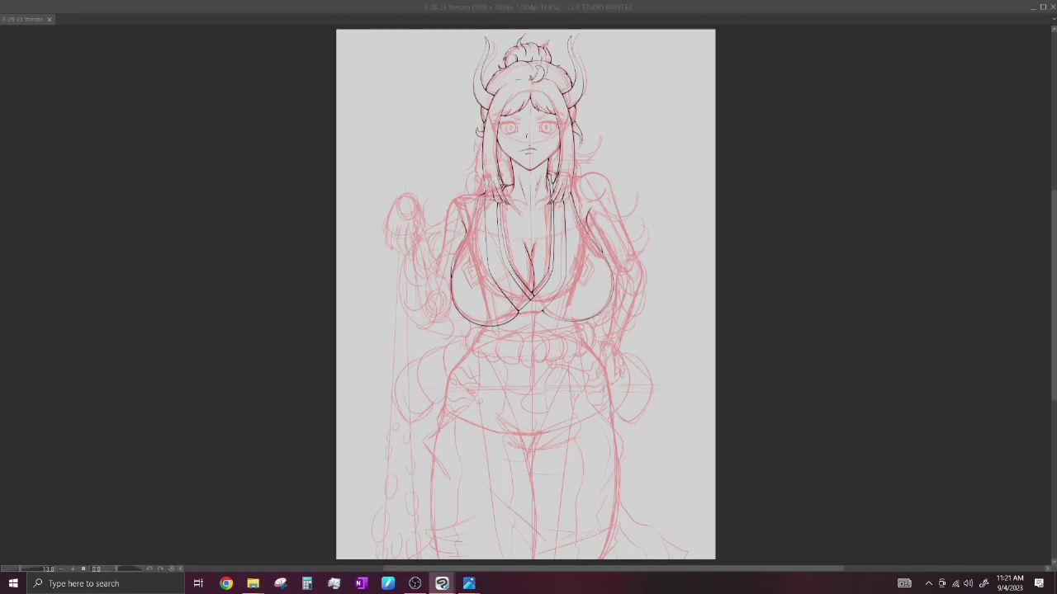
{"action": "left_click_drag", "start_coordinate": [497, 199], "coordinate": [551, 197]}
{"action": "key", "text": "ctrl+z"}
{"action": "left_click_drag", "start_coordinate": [533, 207], "coordinate": [558, 193]}
{"action": "key", "text": "ctrl+s"}
Step: Ink the twisted rope belt's segments from the waist's center to its viewer-right end
{"action": "left_click_drag", "start_coordinate": [529, 332], "coordinate": [527, 364]}
{"action": "left_click_drag", "start_coordinate": [542, 354], "coordinate": [532, 363]}
{"action": "left_click_drag", "start_coordinate": [525, 331], "coordinate": [507, 361]}
{"action": "mouse_move", "coordinate": [559, 336]}
{"action": "left_mouse_down"}
{"action": "mouse_move", "coordinate": [565, 360]}
{"action": "mouse_move", "coordinate": [591, 346]}
{"action": "left_mouse_up"}
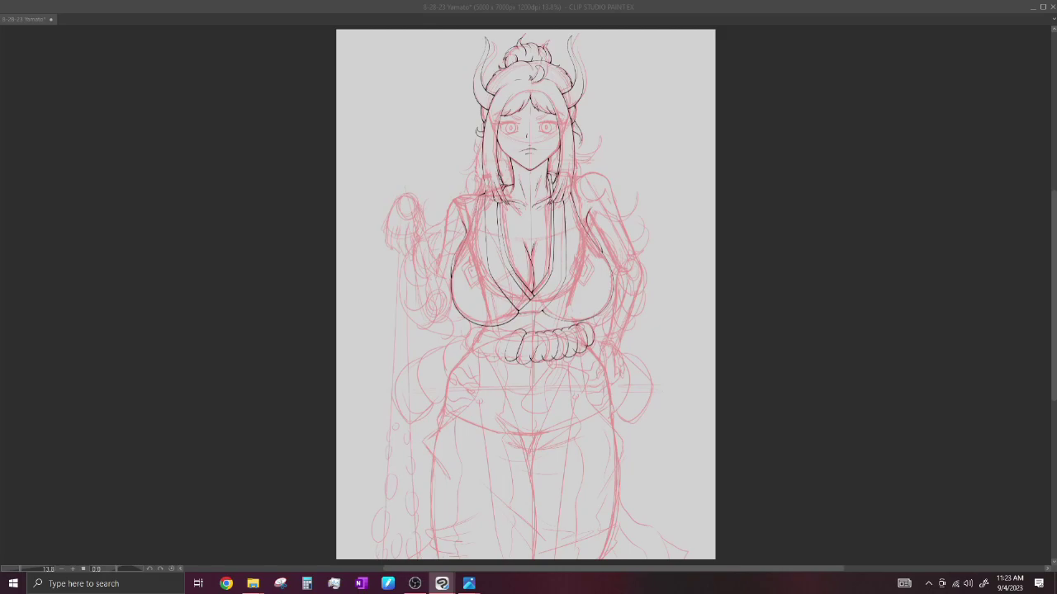
Step: Ink the remaining rope belt segments toward the viewer's left end of the waist, and save the drawing
{"action": "mouse_move", "coordinate": [505, 330]}
{"action": "left_mouse_down"}
{"action": "mouse_move", "coordinate": [502, 358]}
{"action": "mouse_move", "coordinate": [492, 357]}
{"action": "left_mouse_up"}
{"action": "key", "text": "ctrl+z"}
{"action": "mouse_move", "coordinate": [491, 333]}
{"action": "left_mouse_down"}
{"action": "mouse_move", "coordinate": [485, 355]}
{"action": "mouse_move", "coordinate": [470, 343]}
{"action": "left_mouse_up"}
{"action": "key", "text": "ctrl+s"}
{"action": "key", "text": "ctrl+z"}
{"action": "key", "text": "ctrl+y"}
{"action": "key", "text": "ctrl+z"}
{"action": "key", "text": "ctrl+y"}
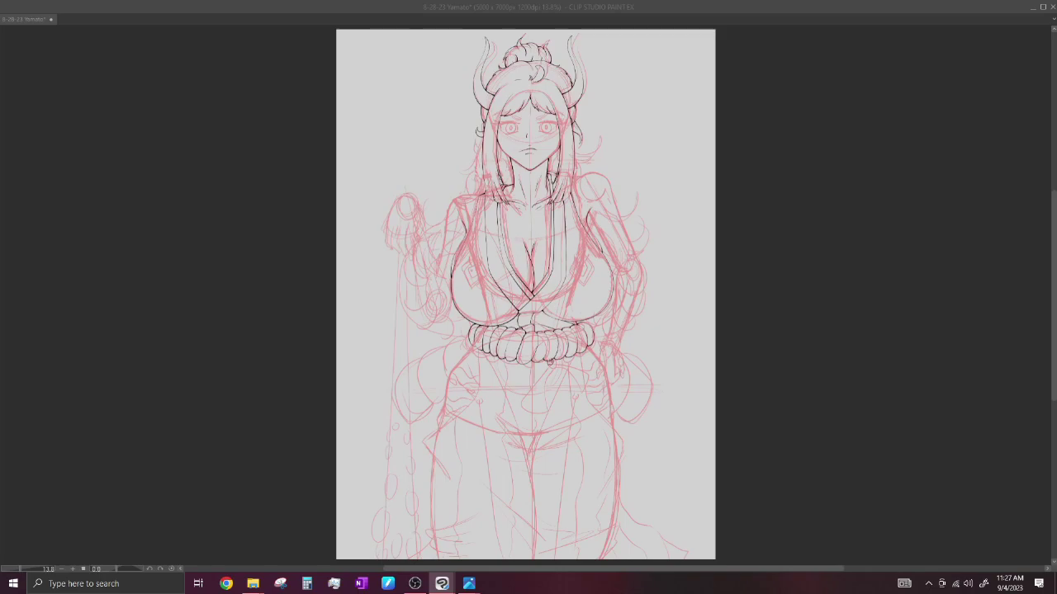
Step: Ink the loose tie ends hanging below the center of the rope belt
{"action": "left_click_drag", "start_coordinate": [543, 361], "coordinate": [528, 387]}
{"action": "mouse_move", "coordinate": [568, 360]}
{"action": "left_mouse_down"}
{"action": "mouse_move", "coordinate": [554, 381]}
{"action": "mouse_move", "coordinate": [568, 382]}
{"action": "left_mouse_up"}
{"action": "key", "text": "ctrl+z"}
{"action": "mouse_move", "coordinate": [554, 365]}
{"action": "left_mouse_down"}
{"action": "mouse_move", "coordinate": [572, 383]}
{"action": "mouse_move", "coordinate": [567, 373]}
{"action": "left_mouse_up"}
Step: Ink the curved side openings of the trousers, their pointed outer edges and the lower folds on the viewer's left leg
{"action": "left_click_drag", "start_coordinate": [480, 342], "coordinate": [475, 401]}
{"action": "left_click_drag", "start_coordinate": [582, 346], "coordinate": [602, 421]}
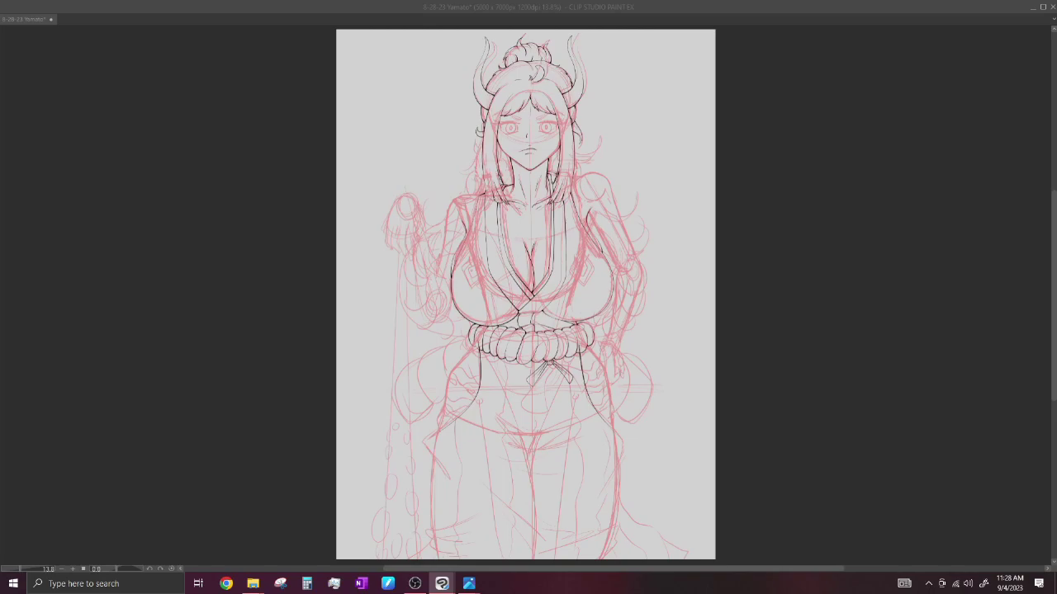
{"action": "left_click_drag", "start_coordinate": [614, 423], "coordinate": [606, 486]}
{"action": "mouse_move", "coordinate": [444, 424]}
{"action": "left_mouse_down"}
{"action": "mouse_move", "coordinate": [449, 477]}
{"action": "mouse_move", "coordinate": [436, 478]}
{"action": "mouse_move", "coordinate": [430, 531]}
{"action": "mouse_move", "coordinate": [472, 518]}
{"action": "mouse_move", "coordinate": [454, 531]}
{"action": "mouse_move", "coordinate": [468, 541]}
{"action": "left_mouse_up"}
{"action": "left_click_drag", "start_coordinate": [432, 556], "coordinate": [466, 548]}
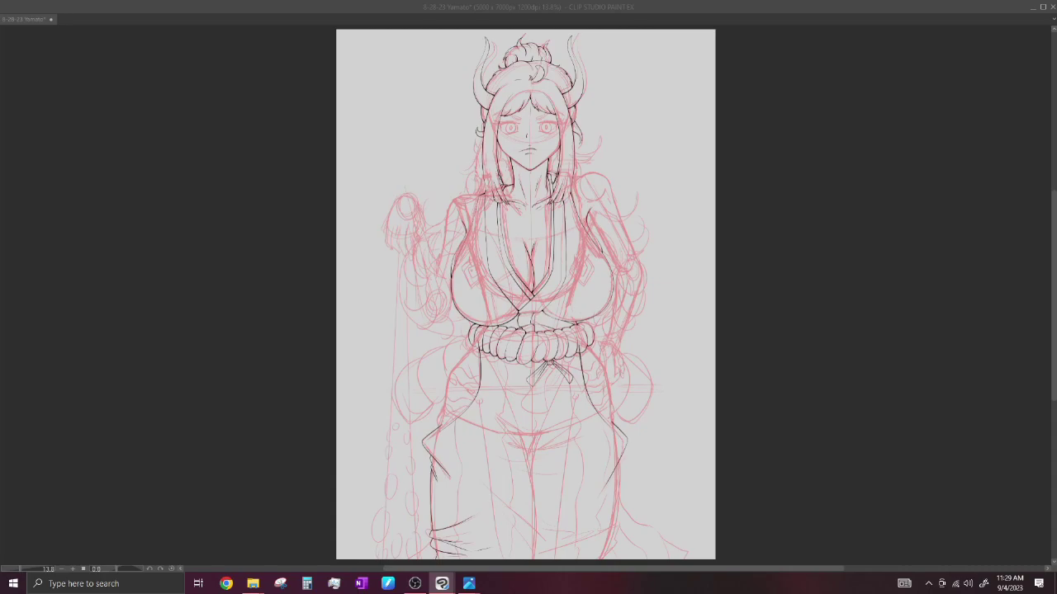
Step: Ink the outer contour of the viewer's right leg and the fold lines around the crotch and thighs
{"action": "mouse_move", "coordinate": [619, 463]}
{"action": "left_mouse_down"}
{"action": "mouse_move", "coordinate": [598, 553]}
{"action": "mouse_move", "coordinate": [578, 556]}
{"action": "mouse_move", "coordinate": [606, 560]}
{"action": "left_mouse_up"}
{"action": "mouse_move", "coordinate": [495, 499]}
{"action": "left_mouse_down"}
{"action": "mouse_move", "coordinate": [548, 540]}
{"action": "mouse_move", "coordinate": [546, 558]}
{"action": "left_mouse_up"}
{"action": "left_click_drag", "start_coordinate": [531, 472], "coordinate": [555, 475]}
{"action": "left_click_drag", "start_coordinate": [496, 460], "coordinate": [549, 452]}
{"action": "left_click_drag", "start_coordinate": [499, 427], "coordinate": [566, 427]}
{"action": "left_click_drag", "start_coordinate": [505, 440], "coordinate": [523, 432]}
{"action": "key", "text": "ctrl+z"}
{"action": "mouse_move", "coordinate": [526, 437]}
{"action": "left_mouse_down"}
{"action": "mouse_move", "coordinate": [524, 458]}
{"action": "mouse_move", "coordinate": [538, 455]}
{"action": "left_mouse_up"}
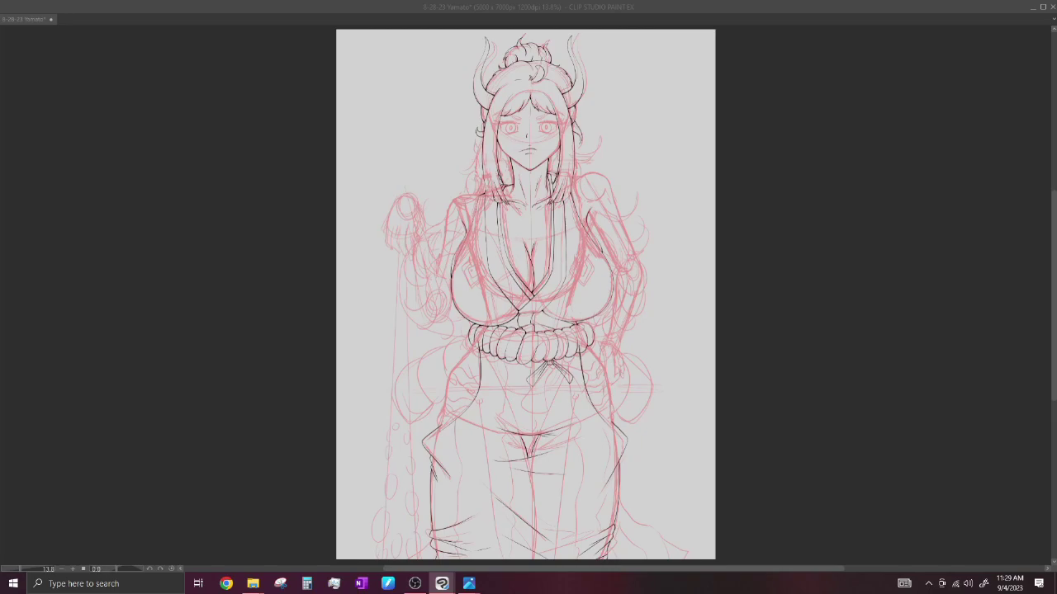
Step: Add more fold lines across the crotch and diagonally along the inner thighs of the trousers
{"action": "left_click_drag", "start_coordinate": [508, 438], "coordinate": [515, 431]}
{"action": "left_click_drag", "start_coordinate": [511, 455], "coordinate": [545, 448]}
{"action": "left_click_drag", "start_coordinate": [523, 494], "coordinate": [547, 526]}
{"action": "mouse_move", "coordinate": [535, 477]}
{"action": "left_mouse_down"}
{"action": "mouse_move", "coordinate": [534, 551]}
{"action": "mouse_move", "coordinate": [574, 544]}
{"action": "left_mouse_up"}
{"action": "key", "text": "ctrl+z"}
{"action": "key", "text": "ctrl+y"}
{"action": "key", "text": "ctrl+z"}
{"action": "key", "text": "ctrl+y"}
Step: Ink the hip contours beside the trouser openings, with small folds where the fabric meets the hip
{"action": "left_click_drag", "start_coordinate": [586, 344], "coordinate": [590, 356]}
{"action": "left_click_drag", "start_coordinate": [593, 354], "coordinate": [613, 437]}
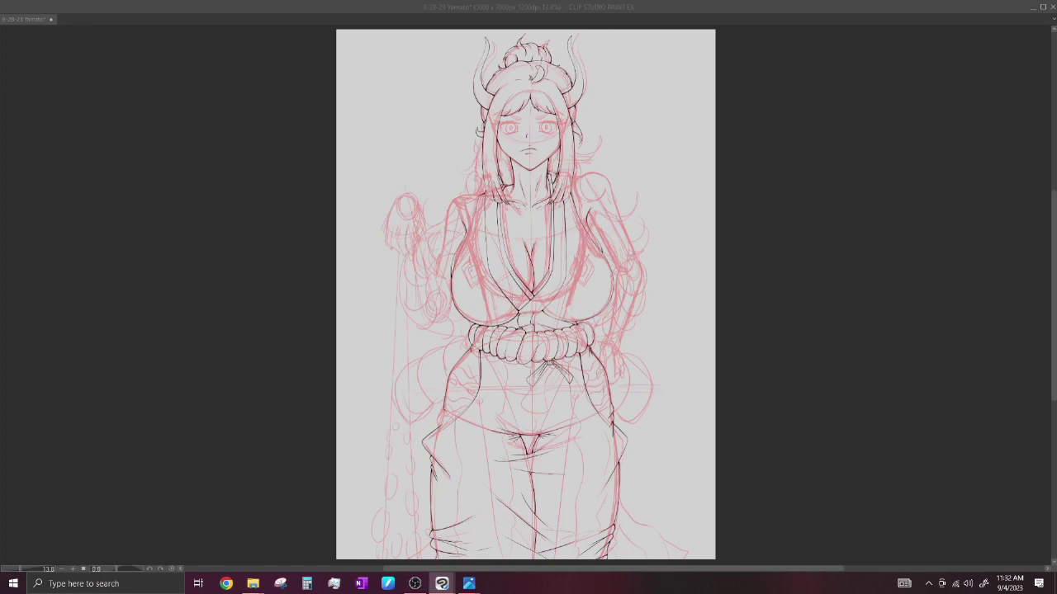
{"action": "left_click_drag", "start_coordinate": [444, 409], "coordinate": [437, 434]}
{"action": "left_click_drag", "start_coordinate": [455, 417], "coordinate": [445, 427]}
Step: Ink the front folds below the rope belt and the center seam running down between the legs
{"action": "mouse_move", "coordinate": [502, 374]}
{"action": "left_mouse_down"}
{"action": "mouse_move", "coordinate": [551, 364]}
{"action": "mouse_move", "coordinate": [564, 395]}
{"action": "mouse_move", "coordinate": [541, 405]}
{"action": "left_mouse_up"}
{"action": "left_click_drag", "start_coordinate": [509, 410], "coordinate": [548, 409]}
{"action": "key", "text": "ctrl+z"}
{"action": "left_click_drag", "start_coordinate": [530, 439], "coordinate": [530, 459]}
{"action": "left_click_drag", "start_coordinate": [532, 483], "coordinate": [531, 510]}
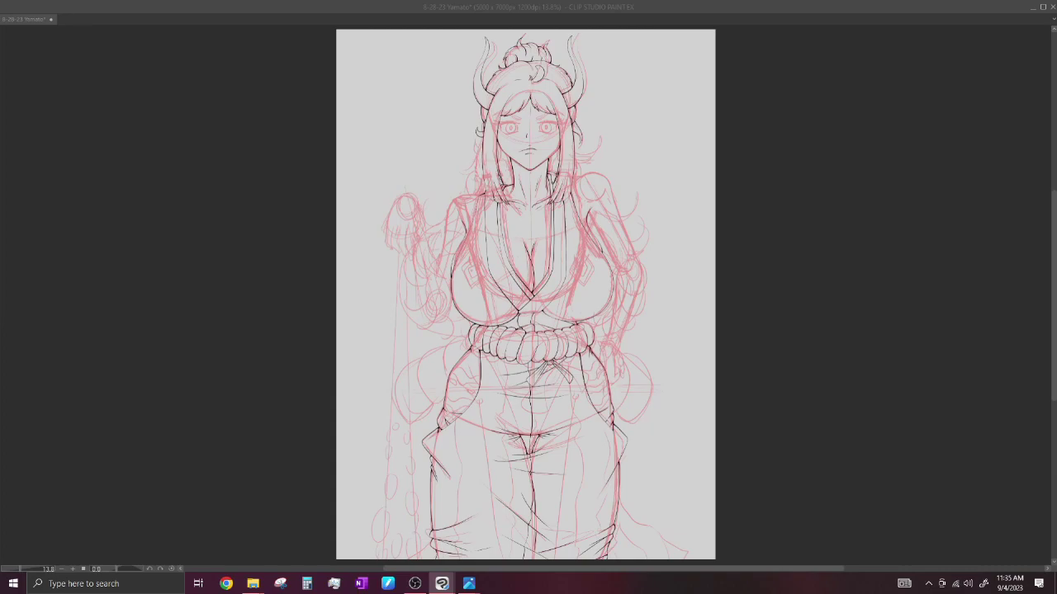
Step: Ink the long vertical pleat lines along the outer part of the viewer's left trouser leg
{"action": "left_click_drag", "start_coordinate": [492, 350], "coordinate": [490, 393]}
{"action": "left_click_drag", "start_coordinate": [464, 452], "coordinate": [460, 522]}
{"action": "left_click_drag", "start_coordinate": [461, 522], "coordinate": [460, 541]}
{"action": "left_click_drag", "start_coordinate": [454, 418], "coordinate": [442, 467]}
{"action": "left_click_drag", "start_coordinate": [443, 467], "coordinate": [438, 528]}
{"action": "left_click_drag", "start_coordinate": [435, 435], "coordinate": [429, 452]}
Step: Ink the inner pleat line of the viewer's left trouser leg from the belt to the canvas edge
{"action": "left_click_drag", "start_coordinate": [508, 361], "coordinate": [510, 394]}
{"action": "left_click_drag", "start_coordinate": [508, 395], "coordinate": [512, 460]}
{"action": "left_click_drag", "start_coordinate": [505, 464], "coordinate": [501, 500]}
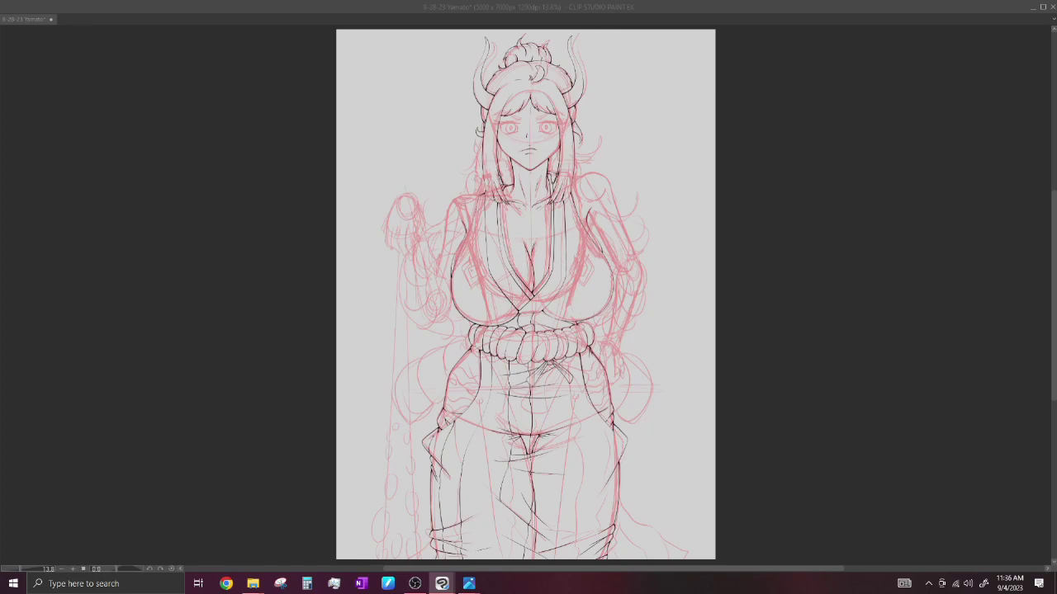
{"action": "left_click_drag", "start_coordinate": [501, 502], "coordinate": [497, 559]}
Step: Ink the long vertical pleat lines down the viewer's right trouser leg, from the waist to the canvas edge
{"action": "left_click_drag", "start_coordinate": [552, 399], "coordinate": [556, 437]}
{"action": "left_click_drag", "start_coordinate": [557, 449], "coordinate": [556, 549]}
{"action": "left_click_drag", "start_coordinate": [571, 362], "coordinate": [563, 393]}
{"action": "left_click_drag", "start_coordinate": [578, 394], "coordinate": [573, 444]}
{"action": "left_click_drag", "start_coordinate": [579, 446], "coordinate": [583, 541]}
{"action": "left_click_drag", "start_coordinate": [582, 538], "coordinate": [585, 559]}
{"action": "left_click_drag", "start_coordinate": [595, 403], "coordinate": [608, 457]}
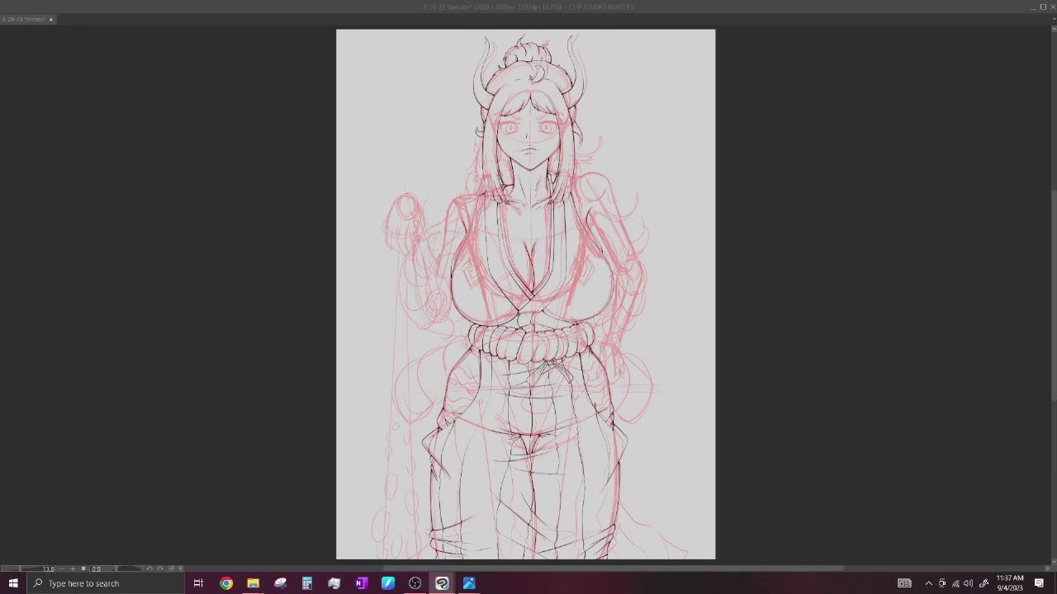
{"action": "left_click_drag", "start_coordinate": [605, 485], "coordinate": [607, 536]}
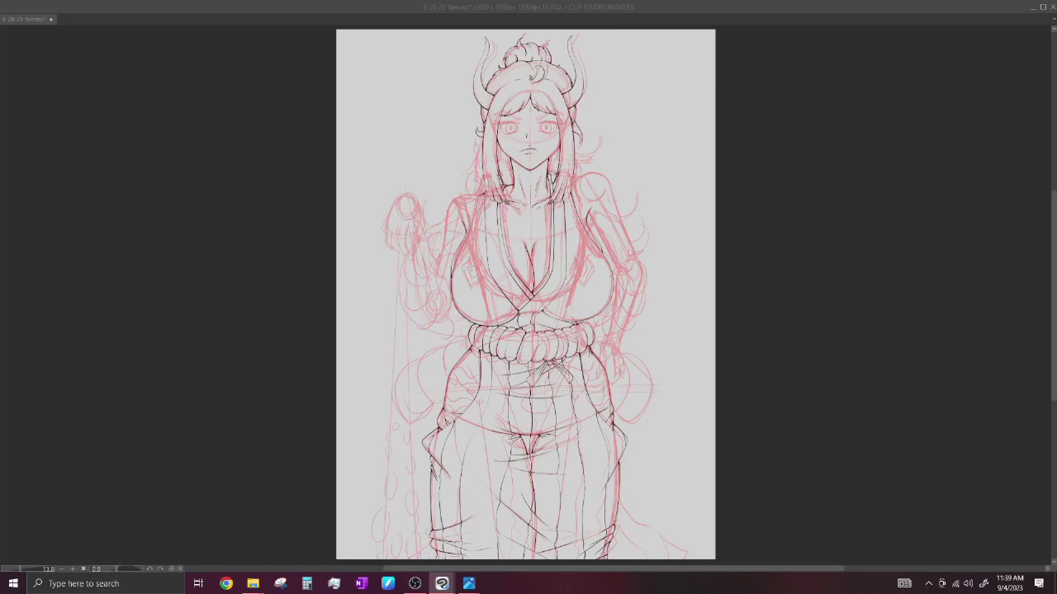
Step: Ink the flaring outer hem lines on both sides of the trousers at the canvas edge and save the drawing
{"action": "left_click_drag", "start_coordinate": [619, 505], "coordinate": [648, 558]}
{"action": "left_click_drag", "start_coordinate": [431, 520], "coordinate": [408, 560]}
{"action": "key", "text": "ctrl+s"}
Step: Ink the fingers and rounded back of the raised hand on the viewer's left
{"action": "left_click_drag", "start_coordinate": [406, 225], "coordinate": [415, 253]}
{"action": "left_click_drag", "start_coordinate": [414, 214], "coordinate": [414, 247]}
{"action": "left_click_drag", "start_coordinate": [418, 207], "coordinate": [421, 243]}
{"action": "key", "text": "ctrl+z"}
{"action": "left_click_drag", "start_coordinate": [417, 203], "coordinate": [421, 241]}
{"action": "left_click_drag", "start_coordinate": [399, 229], "coordinate": [400, 252]}
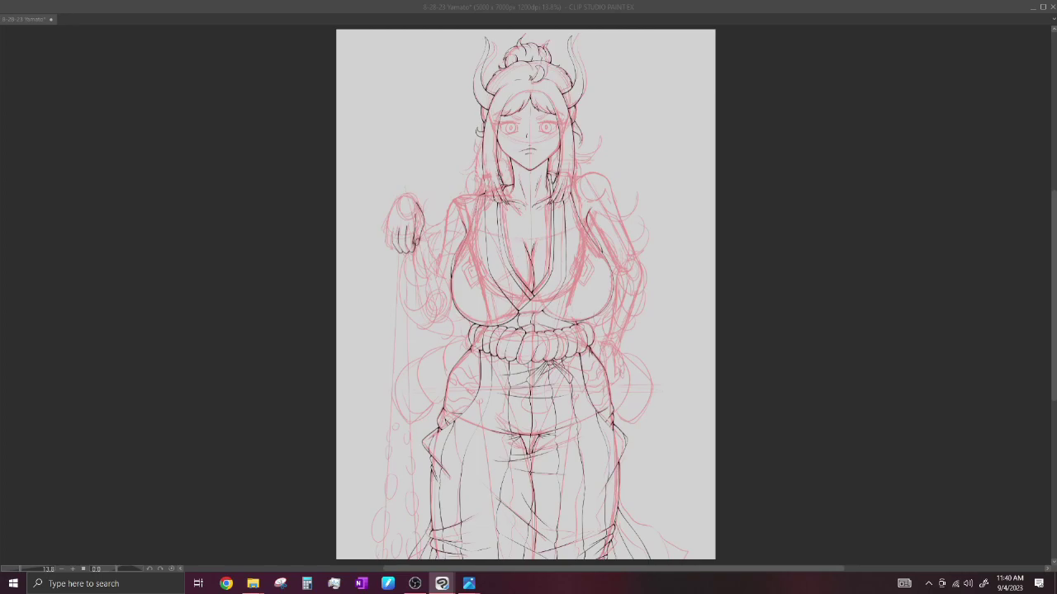
{"action": "left_click_drag", "start_coordinate": [416, 199], "coordinate": [390, 245]}
Step: Draw the club's two straight edges widening from the raised hand to the canvas edge and merge them into the layer below
{"action": "left_click_drag", "start_coordinate": [398, 248], "coordinate": [385, 558]}
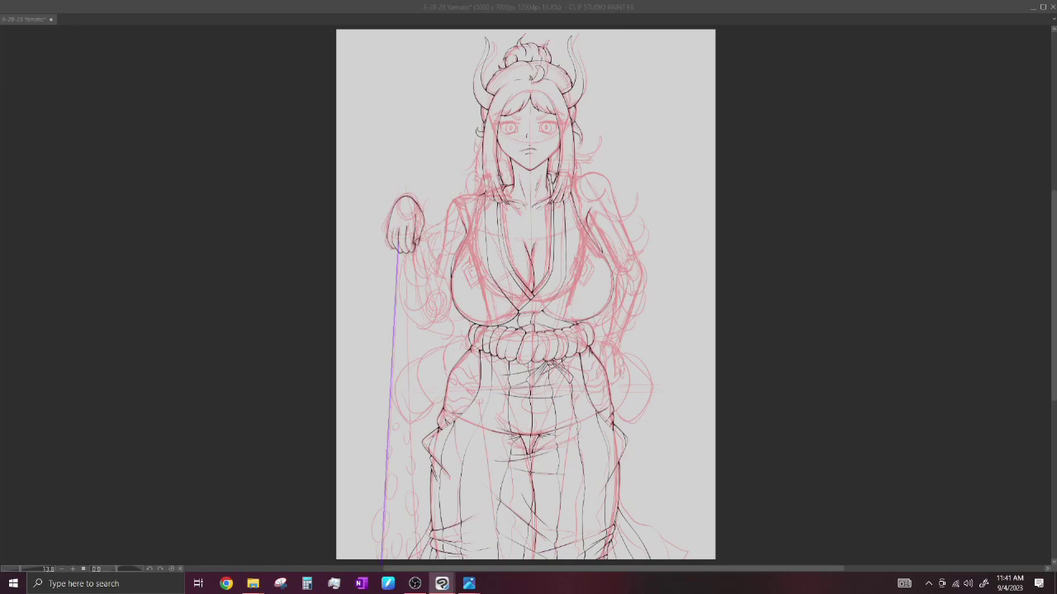
{"action": "left_click_drag", "start_coordinate": [409, 236], "coordinate": [418, 559]}
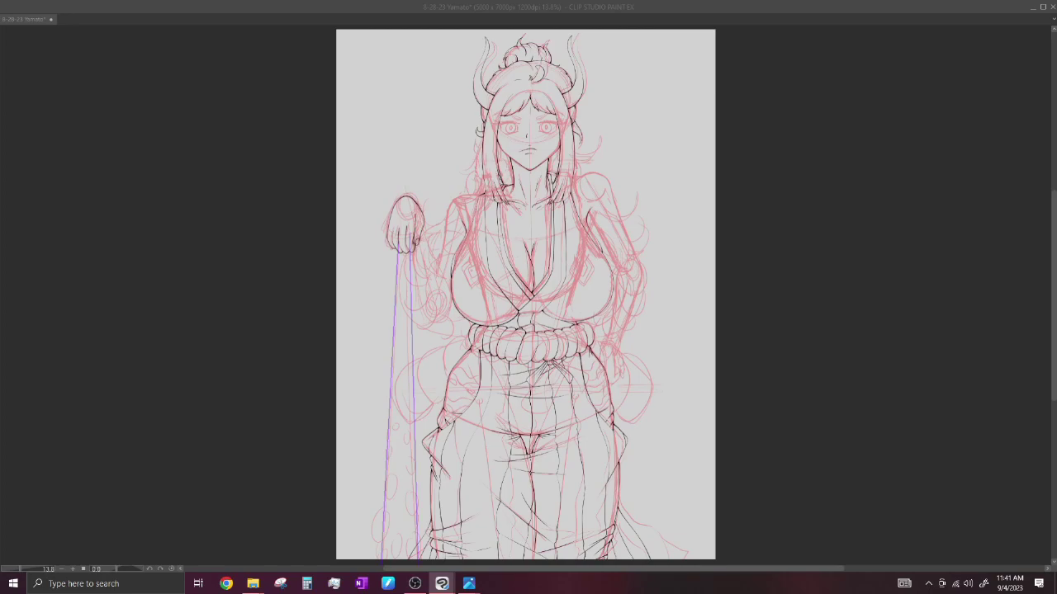
{"action": "left_click_drag", "start_coordinate": [399, 242], "coordinate": [381, 559]}
{"action": "left_click_drag", "start_coordinate": [408, 238], "coordinate": [419, 559]}
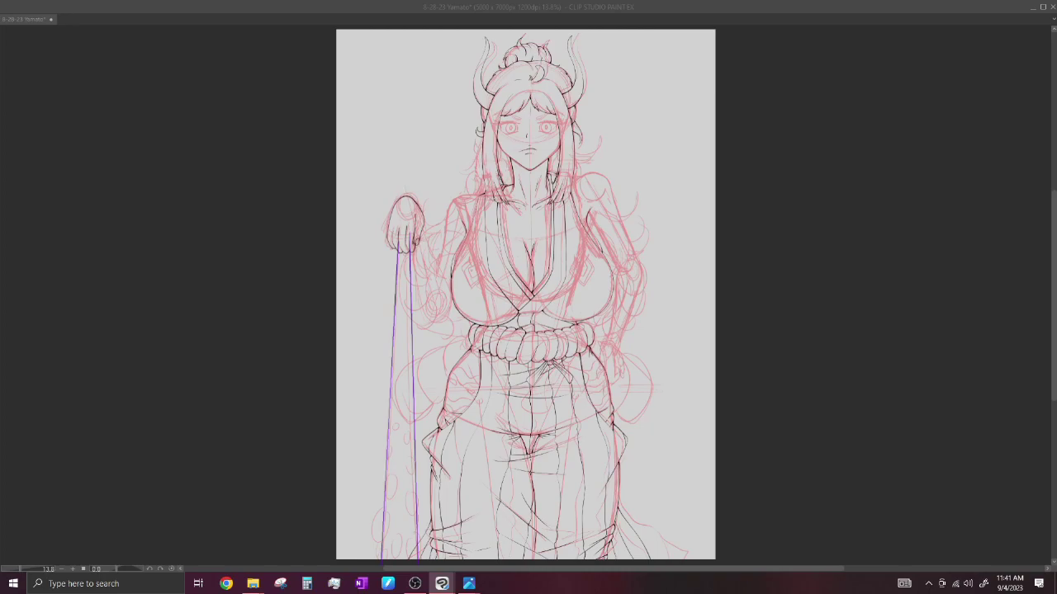
{"action": "key", "text": "ctrl+e"}
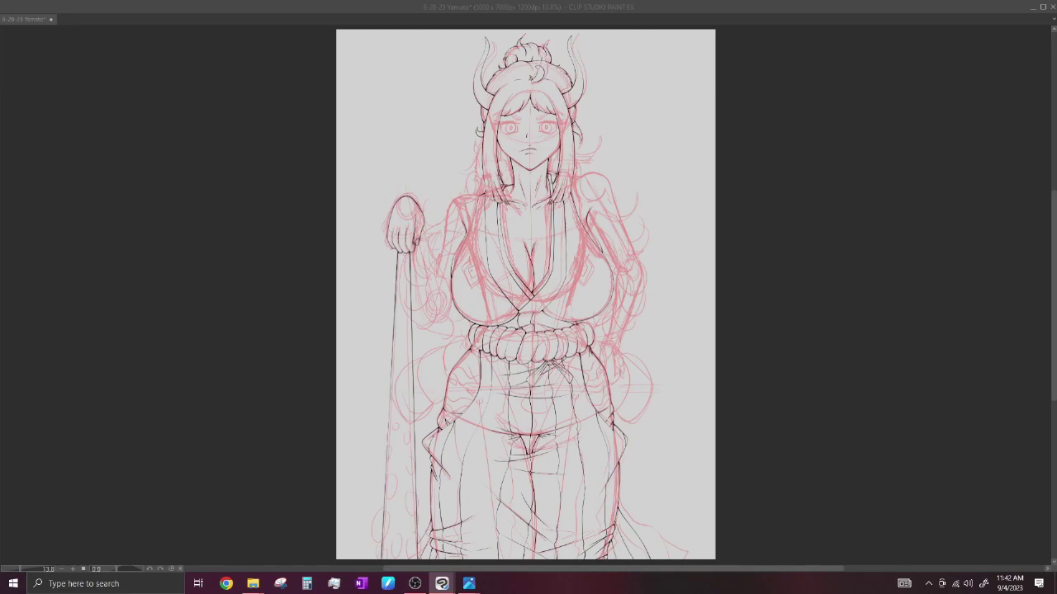
Step: Ink the bent arm on the viewer's left from the shoulder and elbow up to the raised hand
{"action": "left_click_drag", "start_coordinate": [421, 211], "coordinate": [418, 233]}
{"action": "key", "text": "ctrl+z"}
{"action": "left_click_drag", "start_coordinate": [446, 278], "coordinate": [429, 319]}
{"action": "left_click_drag", "start_coordinate": [485, 196], "coordinate": [438, 274]}
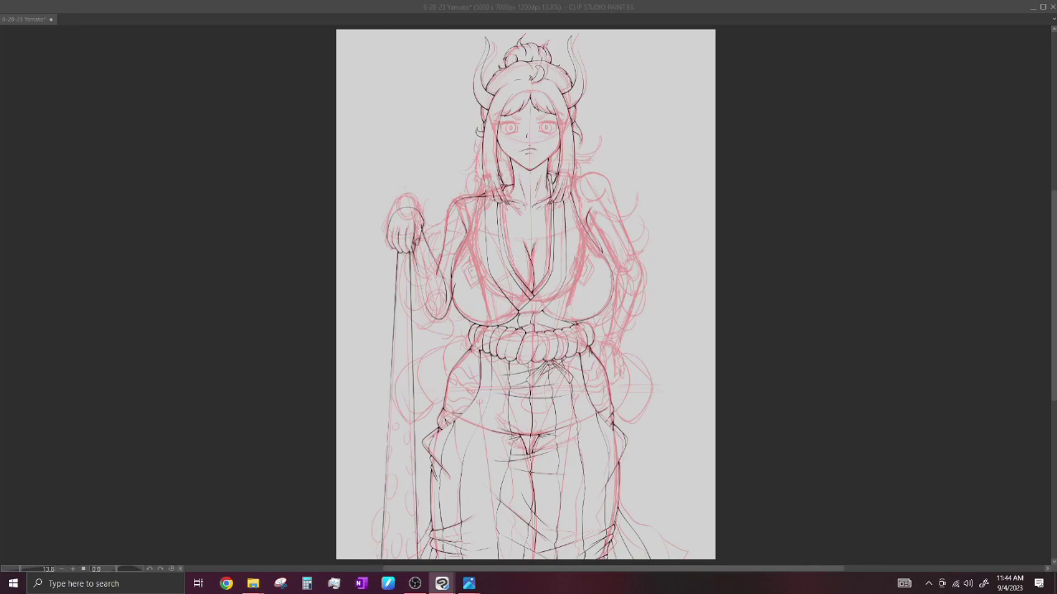
{"action": "key", "text": "ctrl+z"}
{"action": "left_click_drag", "start_coordinate": [492, 198], "coordinate": [438, 274]}
Step: Ink the inner and outer contours of the viewer's right arm from the shoulder to the wrist
{"action": "mouse_move", "coordinate": [587, 211]}
{"action": "left_mouse_down"}
{"action": "mouse_move", "coordinate": [626, 270]}
{"action": "mouse_move", "coordinate": [609, 336]}
{"action": "left_mouse_up"}
{"action": "key", "text": "ctrl+z"}
{"action": "left_click_drag", "start_coordinate": [615, 298], "coordinate": [609, 345]}
{"action": "left_click_drag", "start_coordinate": [583, 174], "coordinate": [621, 345]}
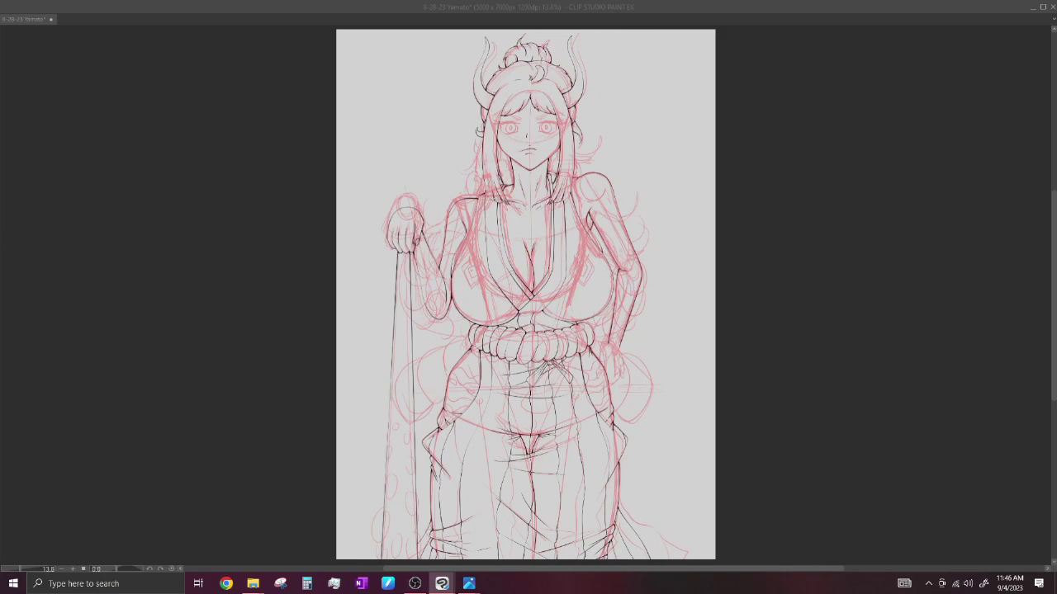
Step: Ink the hand on the hip with its wrist cuff and broken chain, and save the drawing
{"action": "left_click_drag", "start_coordinate": [616, 357], "coordinate": [620, 377]}
{"action": "key", "text": "ctrl+z"}
{"action": "key", "text": "ctrl+y"}
{"action": "left_click_drag", "start_coordinate": [616, 367], "coordinate": [624, 382]}
{"action": "key", "text": "ctrl+z"}
{"action": "key", "text": "ctrl+y"}
{"action": "left_click_drag", "start_coordinate": [607, 358], "coordinate": [624, 390]}
{"action": "left_click_drag", "start_coordinate": [606, 346], "coordinate": [624, 345]}
{"action": "key", "text": "ctrl+s"}
Step: Ink the loose hair strands flaring out beside the neck, shoulders and both arms
{"action": "mouse_move", "coordinate": [481, 168]}
{"action": "left_mouse_down"}
{"action": "mouse_move", "coordinate": [463, 176]}
{"action": "mouse_move", "coordinate": [463, 209]}
{"action": "mouse_move", "coordinate": [473, 198]}
{"action": "left_mouse_up"}
{"action": "left_click_drag", "start_coordinate": [504, 156], "coordinate": [496, 184]}
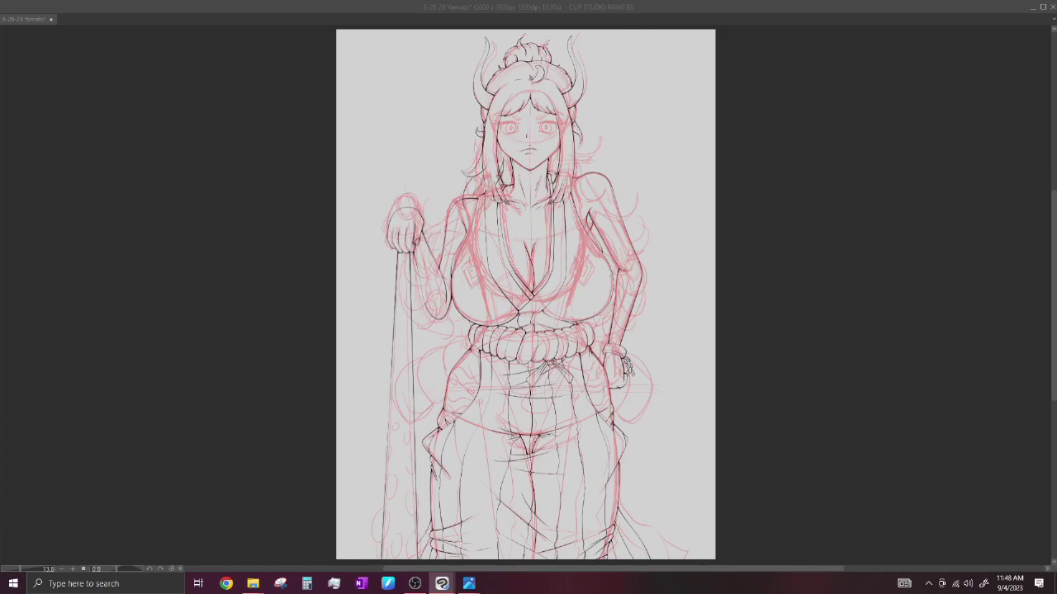
{"action": "mouse_move", "coordinate": [588, 133]}
{"action": "left_mouse_down"}
{"action": "mouse_move", "coordinate": [580, 185]}
{"action": "mouse_move", "coordinate": [552, 177]}
{"action": "left_mouse_up"}
{"action": "key", "text": "ctrl+z"}
{"action": "mouse_move", "coordinate": [634, 196]}
{"action": "left_mouse_down"}
{"action": "mouse_move", "coordinate": [617, 220]}
{"action": "mouse_move", "coordinate": [636, 250]}
{"action": "mouse_move", "coordinate": [597, 246]}
{"action": "mouse_move", "coordinate": [603, 256]}
{"action": "left_mouse_up"}
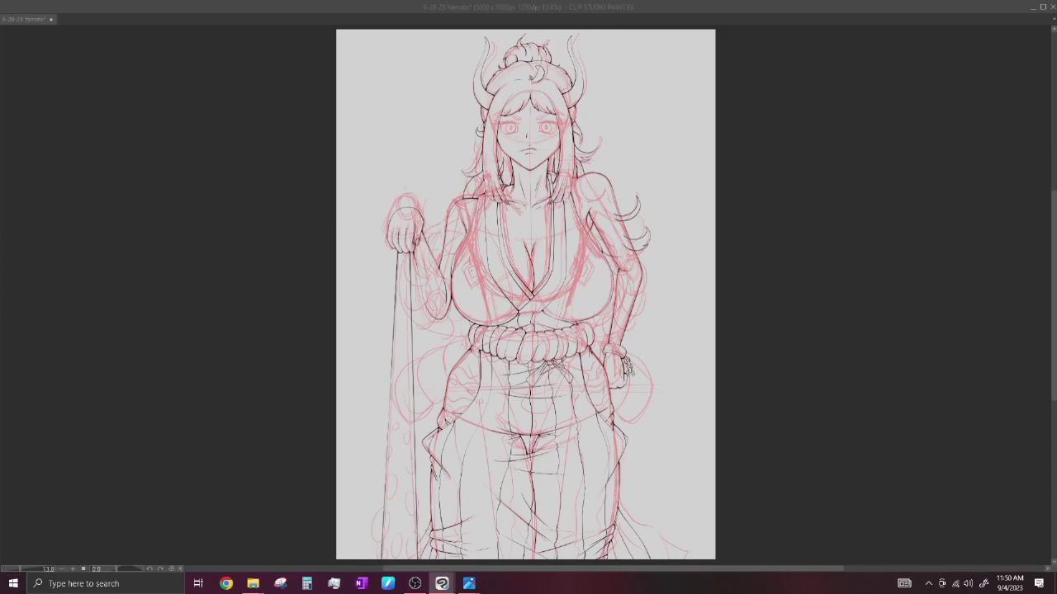
{"action": "mouse_move", "coordinate": [452, 212]}
{"action": "left_mouse_down"}
{"action": "mouse_move", "coordinate": [422, 236]}
{"action": "mouse_move", "coordinate": [430, 259]}
{"action": "left_mouse_up"}
{"action": "left_click_drag", "start_coordinate": [462, 194], "coordinate": [454, 208]}
Step: Ink the large rounded rope loop and its end behind the hip on the viewer's left
{"action": "left_click_drag", "start_coordinate": [469, 331], "coordinate": [466, 354]}
{"action": "key", "text": "ctrl+z"}
{"action": "left_click_drag", "start_coordinate": [458, 340], "coordinate": [444, 378]}
{"action": "left_click_drag", "start_coordinate": [446, 345], "coordinate": [421, 403]}
{"action": "left_click_drag", "start_coordinate": [426, 355], "coordinate": [408, 368]}
{"action": "left_click_drag", "start_coordinate": [421, 416], "coordinate": [405, 422]}
{"action": "left_click_drag", "start_coordinate": [603, 344], "coordinate": [603, 369]}
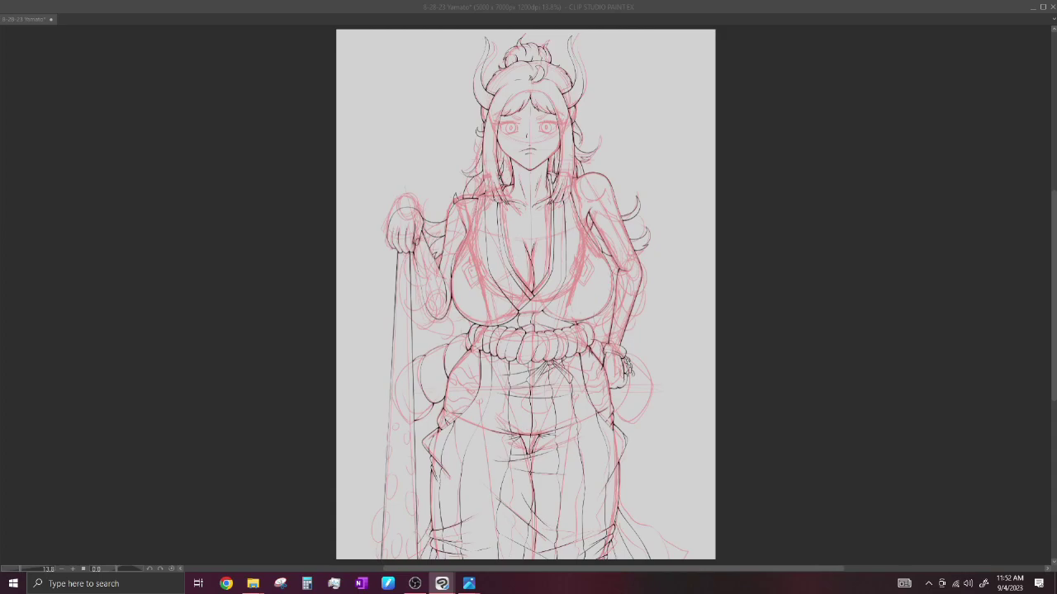
Step: Ink the large rounded rope loop behind the hand on the viewer's right hip
{"action": "mouse_move", "coordinate": [621, 364]}
{"action": "left_mouse_down"}
{"action": "mouse_move", "coordinate": [625, 389]}
{"action": "mouse_move", "coordinate": [646, 407]}
{"action": "left_mouse_up"}
{"action": "left_click_drag", "start_coordinate": [633, 364], "coordinate": [629, 419]}
{"action": "key", "text": "ctrl+z"}
{"action": "left_click_drag", "start_coordinate": [641, 363], "coordinate": [626, 410]}
{"action": "key", "text": "ctrl+z"}
{"action": "key", "text": "ctrl+y"}
Step: Ink the rope segments behind the viewer's left forearm and beside the waist on both sides
{"action": "mouse_move", "coordinate": [408, 284]}
{"action": "left_mouse_down"}
{"action": "mouse_move", "coordinate": [424, 282]}
{"action": "mouse_move", "coordinate": [443, 330]}
{"action": "left_mouse_up"}
{"action": "left_click_drag", "start_coordinate": [438, 324], "coordinate": [456, 332]}
{"action": "mouse_move", "coordinate": [607, 321]}
{"action": "left_mouse_down"}
{"action": "mouse_move", "coordinate": [609, 338]}
{"action": "mouse_move", "coordinate": [588, 340]}
{"action": "left_mouse_up"}
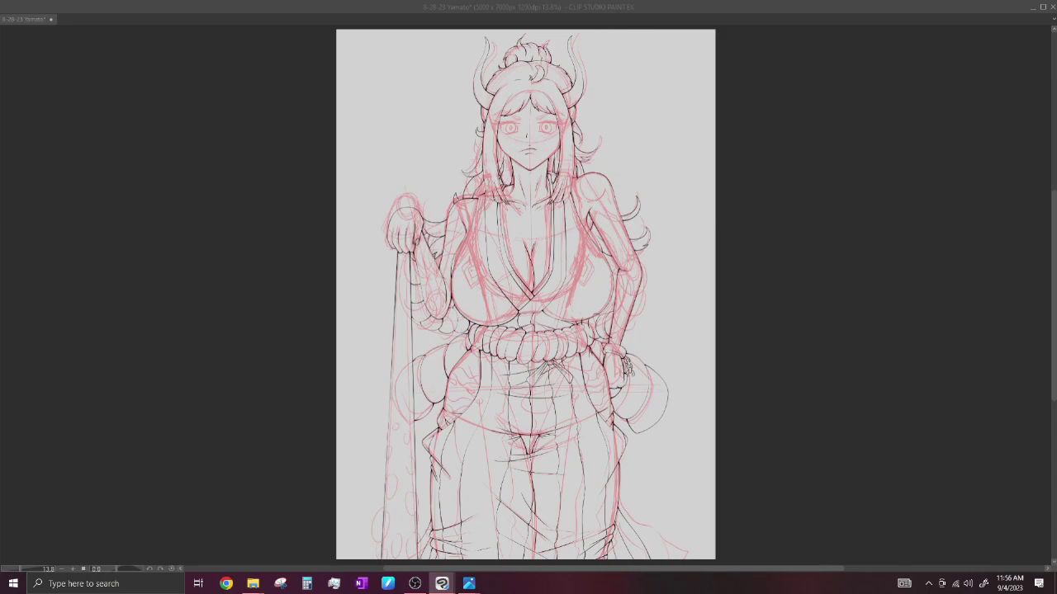
Step: Ink the curved rope segments running down behind the viewer's right arm
{"action": "left_click_drag", "start_coordinate": [632, 316], "coordinate": [622, 329]}
{"action": "left_click_drag", "start_coordinate": [645, 296], "coordinate": [631, 318]}
{"action": "mouse_move", "coordinate": [647, 271]}
{"action": "left_mouse_down"}
{"action": "mouse_move", "coordinate": [636, 295]}
{"action": "mouse_move", "coordinate": [613, 293]}
{"action": "mouse_move", "coordinate": [614, 306]}
{"action": "left_mouse_up"}
{"action": "key", "text": "ctrl+z"}
{"action": "key", "text": "ctrl+z"}
{"action": "left_click_drag", "start_coordinate": [645, 252], "coordinate": [630, 271]}
{"action": "left_click_drag", "start_coordinate": [635, 233], "coordinate": [618, 240]}
Step: Ink the remaining hair and hanging details behind both forearms above the hip loops
{"action": "mouse_move", "coordinate": [433, 252]}
{"action": "left_mouse_down"}
{"action": "mouse_move", "coordinate": [444, 273]}
{"action": "mouse_move", "coordinate": [416, 347]}
{"action": "mouse_move", "coordinate": [454, 349]}
{"action": "left_mouse_up"}
{"action": "mouse_move", "coordinate": [636, 282]}
{"action": "left_mouse_down"}
{"action": "mouse_move", "coordinate": [655, 328]}
{"action": "mouse_move", "coordinate": [622, 347]}
{"action": "left_mouse_up"}
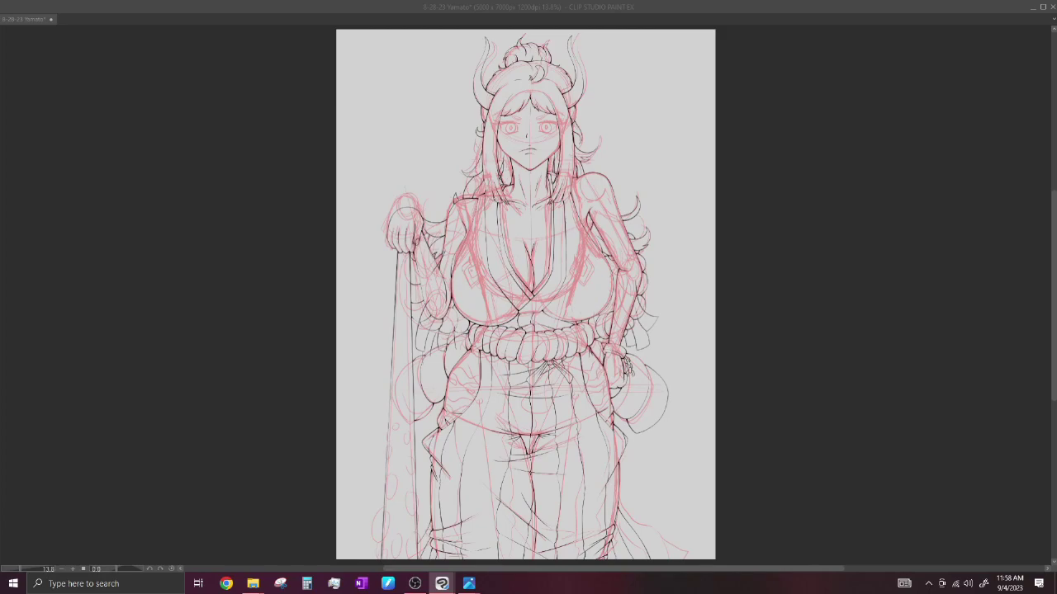
{"action": "mouse_move", "coordinate": [610, 285]}
{"action": "left_mouse_down"}
{"action": "mouse_move", "coordinate": [606, 323]}
{"action": "mouse_move", "coordinate": [611, 306]}
{"action": "left_mouse_up"}
Step: Draw oval studs of varying size over the lower part of the club
{"action": "mouse_move", "coordinate": [382, 555]}
{"action": "left_mouse_down"}
{"action": "mouse_move", "coordinate": [418, 529]}
{"action": "mouse_move", "coordinate": [412, 545]}
{"action": "mouse_move", "coordinate": [414, 534]}
{"action": "left_mouse_up"}
{"action": "left_click_drag", "start_coordinate": [417, 553], "coordinate": [414, 533]}
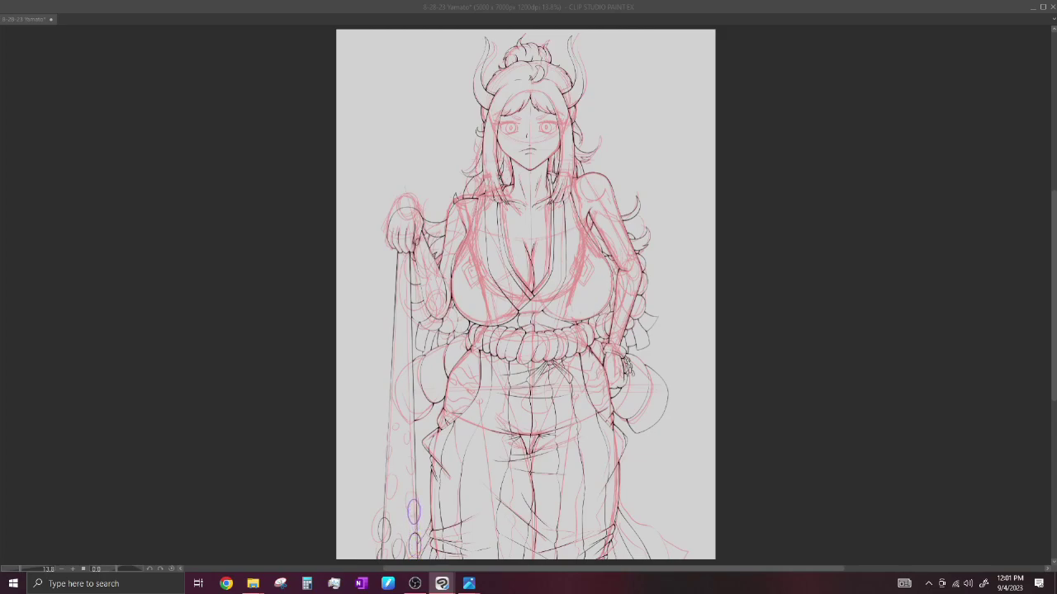
{"action": "left_click_drag", "start_coordinate": [413, 520], "coordinate": [413, 511]}
{"action": "key", "text": "ctrl+z"}
{"action": "key", "text": "ctrl+z"}
{"action": "key", "text": "ctrl+z"}
{"action": "mouse_move", "coordinate": [654, 99]}
{"action": "left_mouse_down"}
{"action": "mouse_move", "coordinate": [638, 120]}
{"action": "mouse_move", "coordinate": [653, 139]}
{"action": "left_mouse_up"}
{"action": "key", "text": "ctrl+z"}
{"action": "key", "text": "ctrl+z"}
{"action": "left_click_drag", "start_coordinate": [655, 84], "coordinate": [713, 168]}
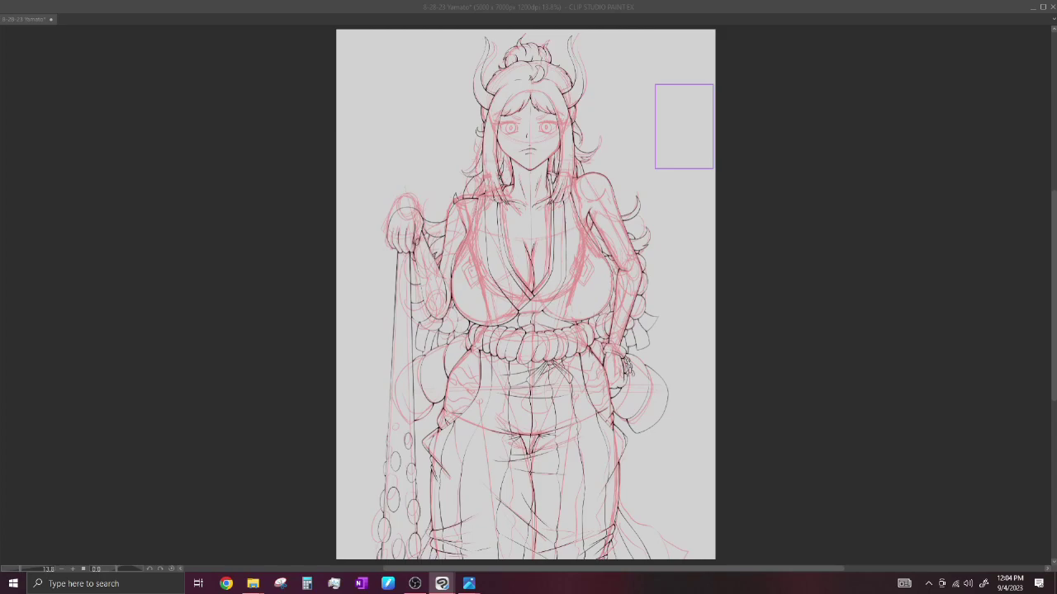
{"action": "left_click_drag", "start_coordinate": [608, 119], "coordinate": [738, 171]}
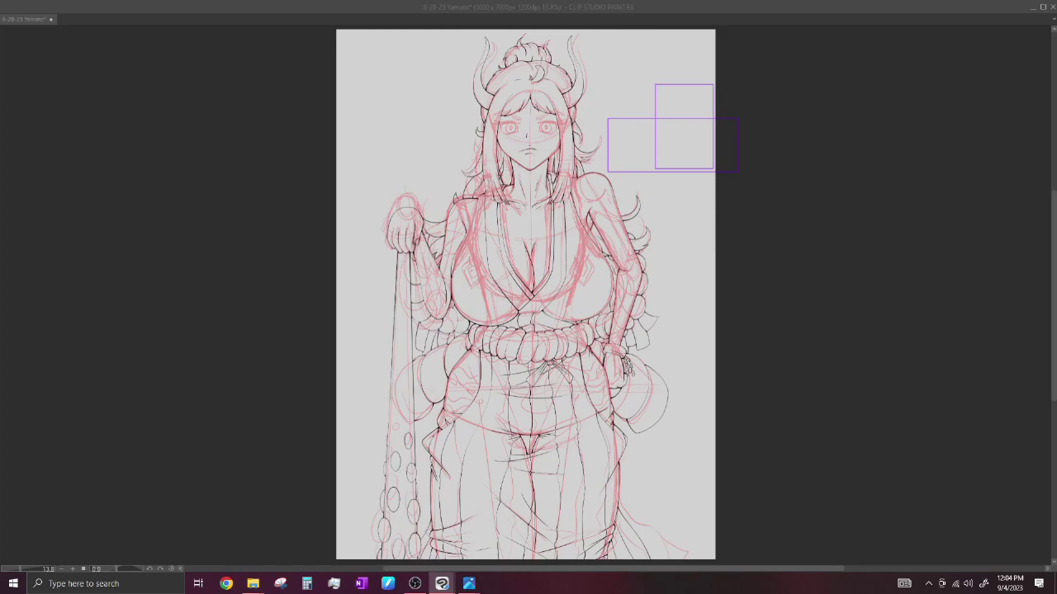
Step: Draw a diamond outline with straight lines in the blank area beside the head on the viewer's right
{"action": "left_click_drag", "start_coordinate": [655, 94], "coordinate": [637, 119]}
{"action": "left_click_drag", "start_coordinate": [637, 119], "coordinate": [656, 137]}
{"action": "left_click_drag", "start_coordinate": [656, 137], "coordinate": [671, 119]}
{"action": "key", "text": "ctrl+d"}
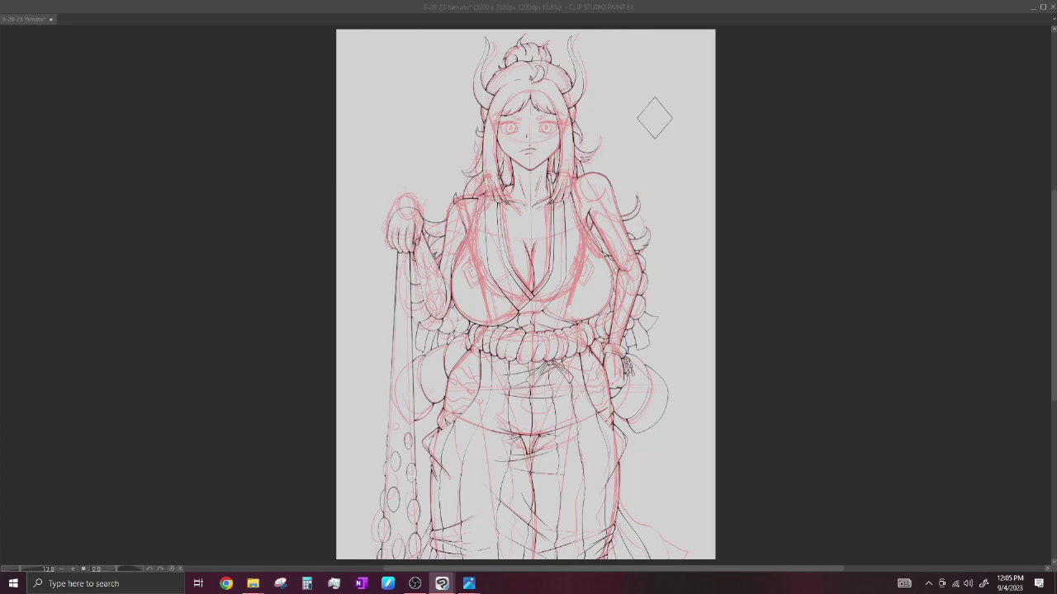
Step: Add a smaller copy of the diamond inside the outline and draw the horned emblem within it
{"action": "key", "text": "ctrl+v"}
{"action": "left_click_drag", "start_coordinate": [646, 103], "coordinate": [650, 115]}
{"action": "key", "text": "ctrl+z"}
{"action": "left_click_drag", "start_coordinate": [658, 104], "coordinate": [664, 115]}
Step: Place a tilted copy of the diamond emblem on each side of the chest
{"action": "key", "text": "ctrl+v"}
{"action": "key", "text": "Up"}
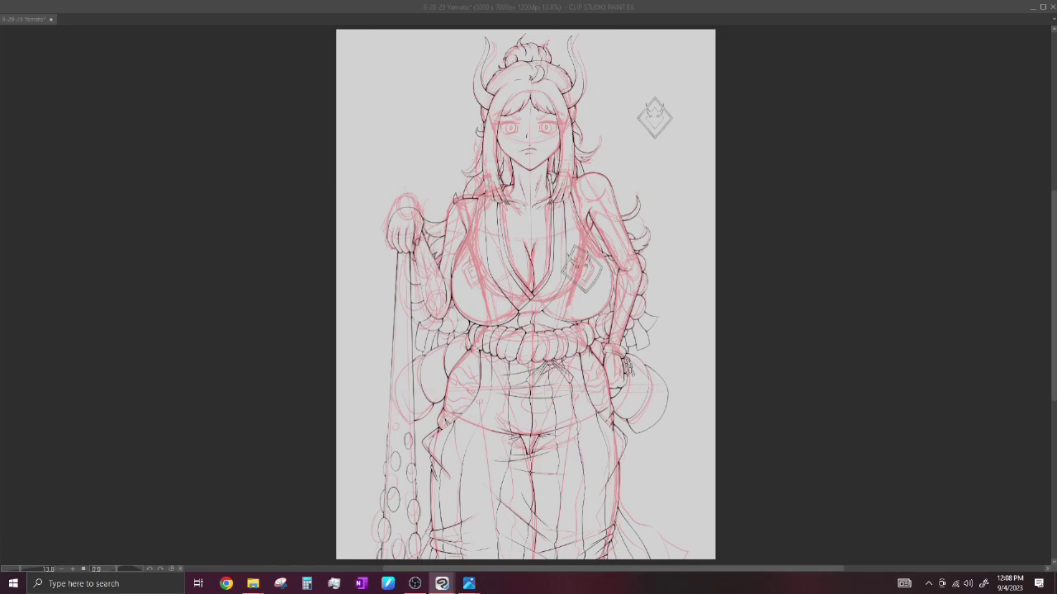
{"action": "key", "text": "ctrl+z"}
{"action": "left_click_drag", "start_coordinate": [588, 276], "coordinate": [582, 271]}
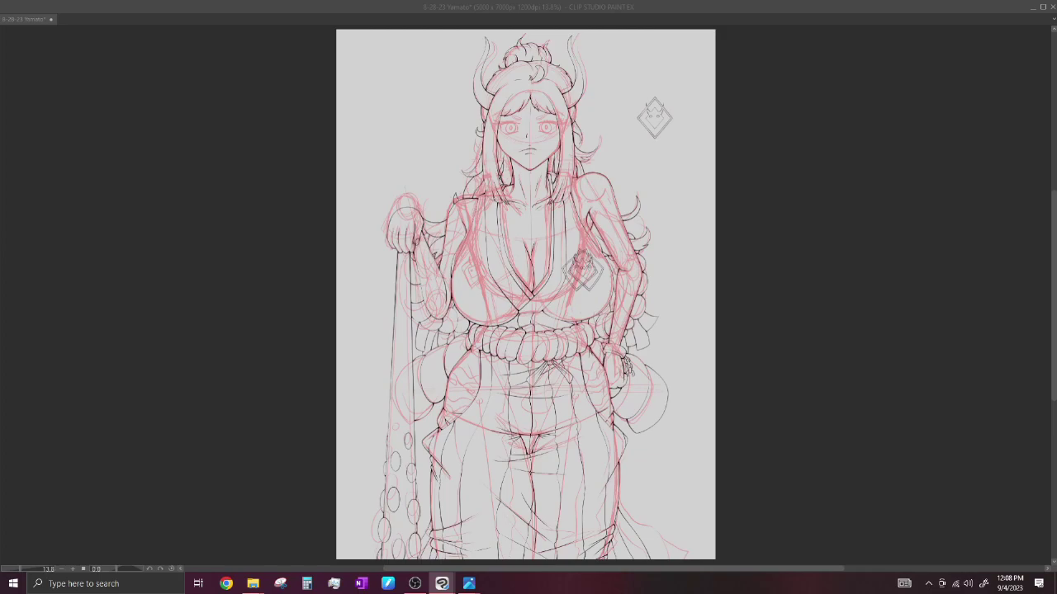
{"action": "key", "text": "ctrl+v"}
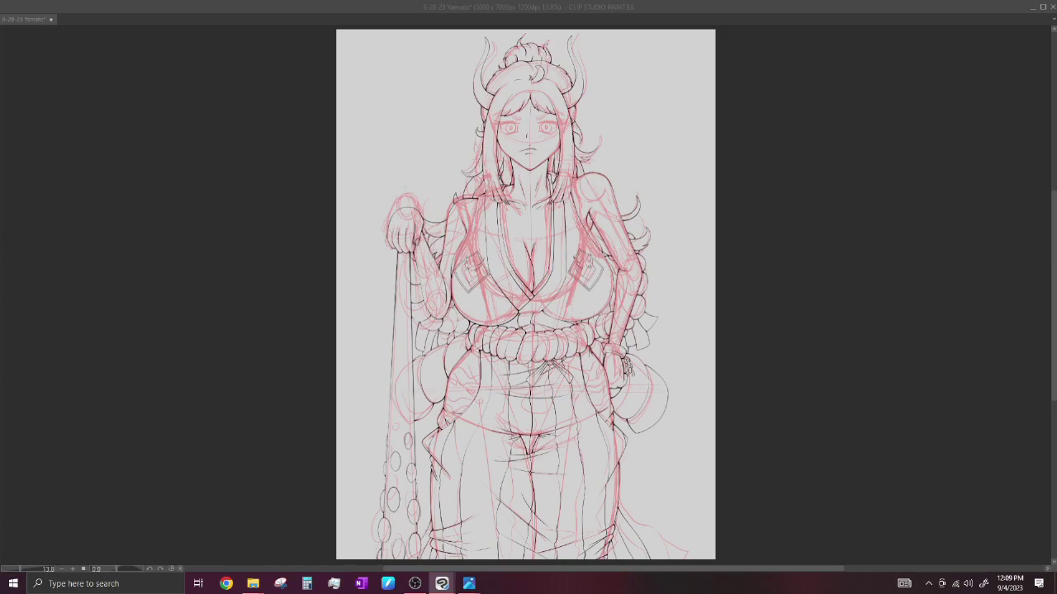
Step: Ink both eyes with upper lashes, lower lids and angled eyebrows over the face sketch
{"action": "left_click_drag", "start_coordinate": [499, 124], "coordinate": [520, 135]}
{"action": "left_click_drag", "start_coordinate": [498, 124], "coordinate": [512, 125]}
{"action": "left_click_drag", "start_coordinate": [493, 119], "coordinate": [521, 112]}
{"action": "left_click_drag", "start_coordinate": [496, 120], "coordinate": [524, 126]}
{"action": "left_click_drag", "start_coordinate": [538, 123], "coordinate": [562, 127]}
{"action": "key", "text": "ctrl+z"}
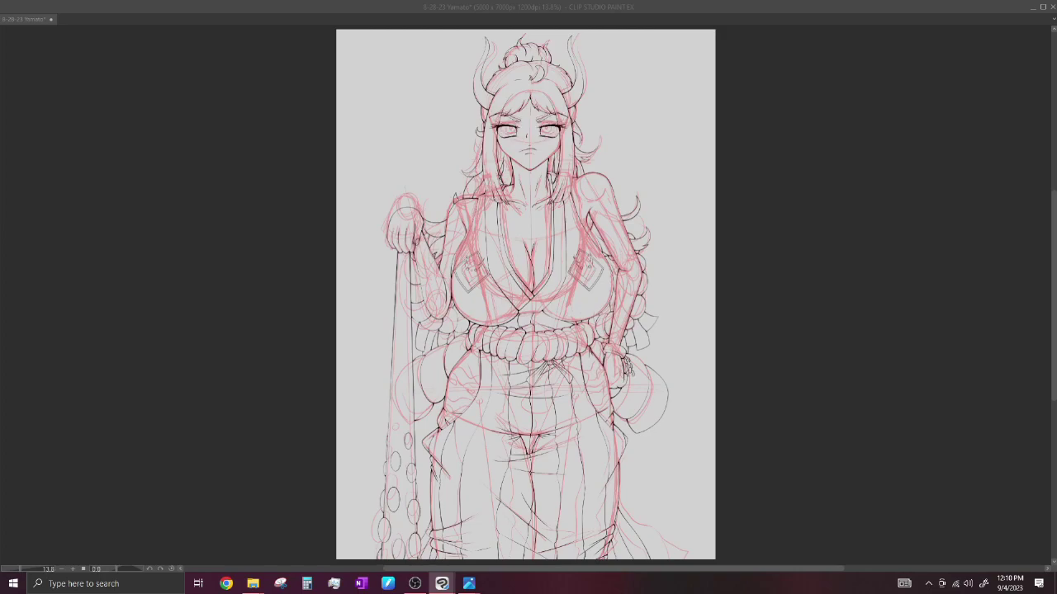
{"action": "key", "text": "ctrl+y"}
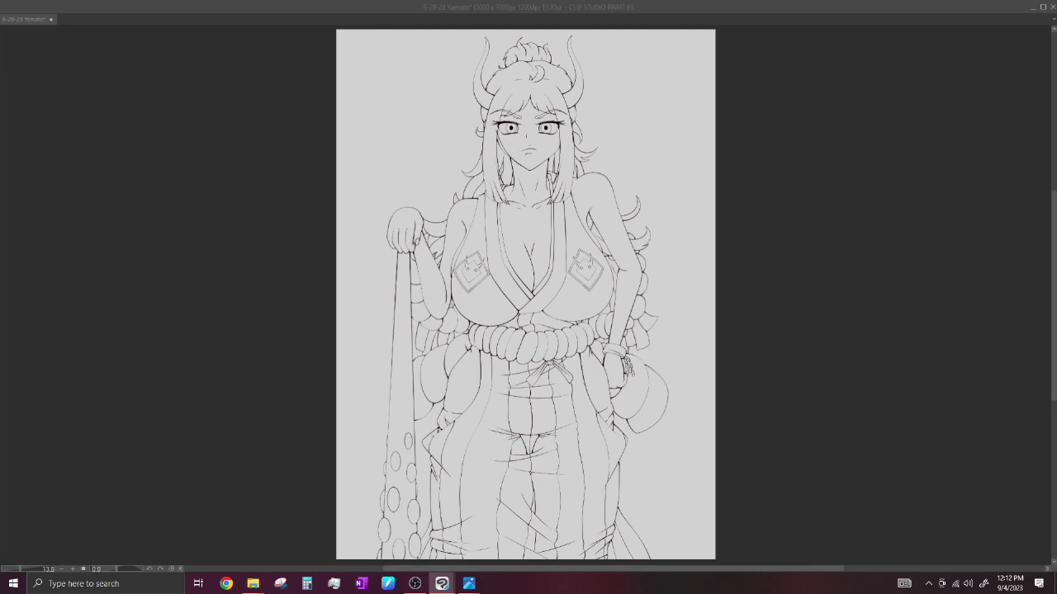
Step: Adjust the position and spacing of the two eyes on the face
{"action": "left_click_drag", "start_coordinate": [520, 132], "coordinate": [498, 167]}
{"action": "key", "text": "ctrl+z"}
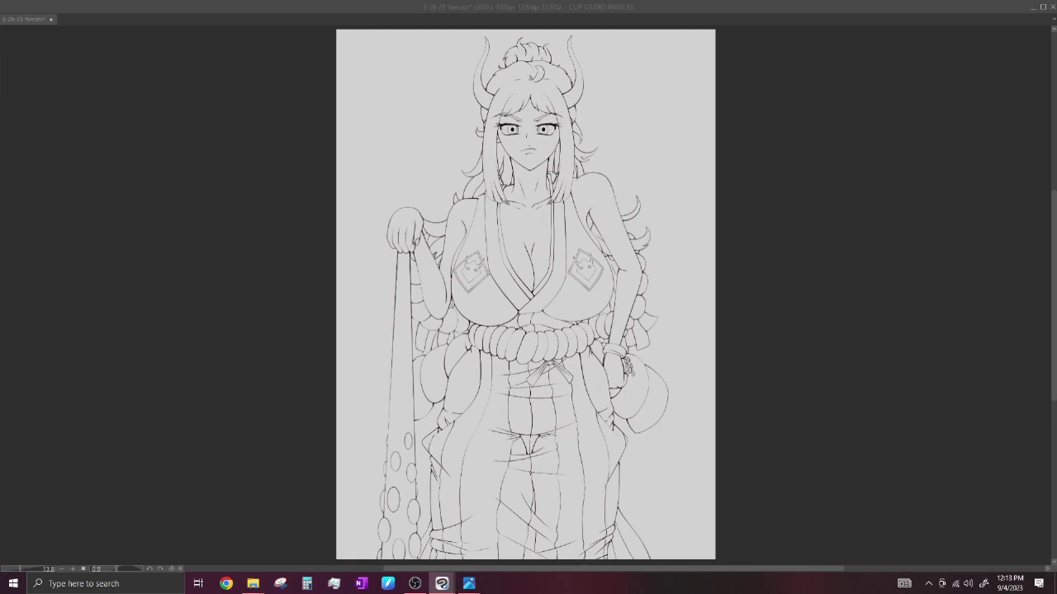
{"action": "key", "text": "ctrl+y"}
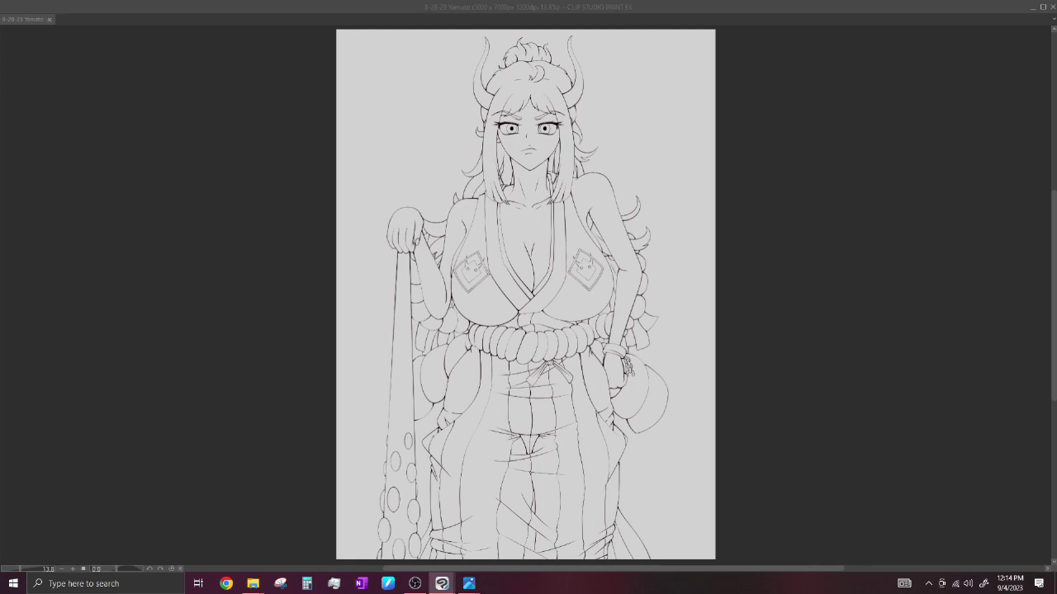
{"action": "key", "text": "ctrl+z"}
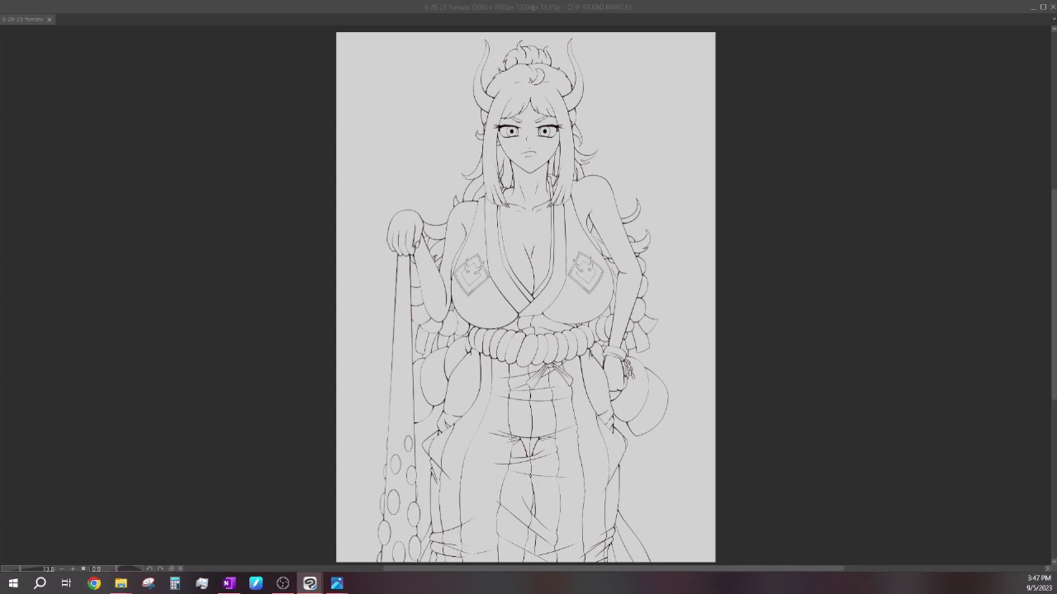
Step: Fill the neck, chest, both arms and both hands with the tan skin color
{"action": "left_click", "coordinate": [525, 239]}
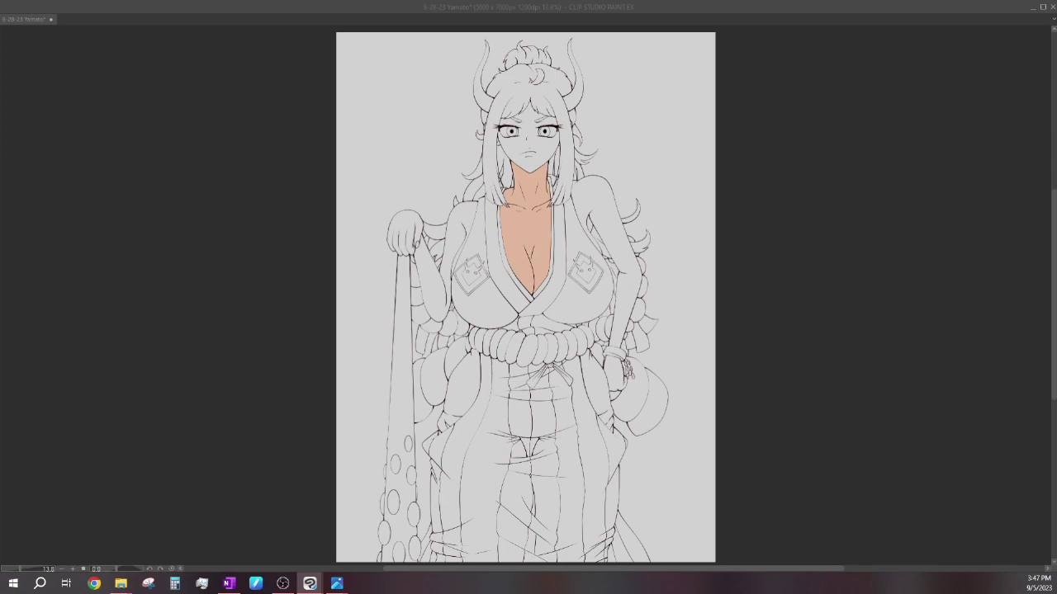
{"action": "left_click", "coordinate": [612, 247]}
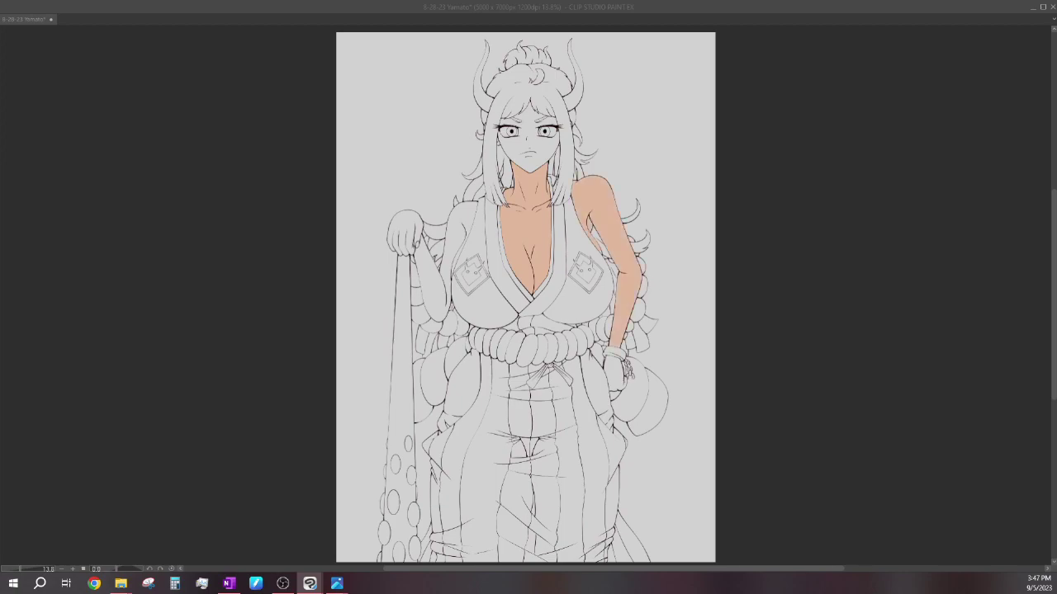
{"action": "left_click", "coordinate": [614, 373]}
{"action": "left_click", "coordinate": [438, 264]}
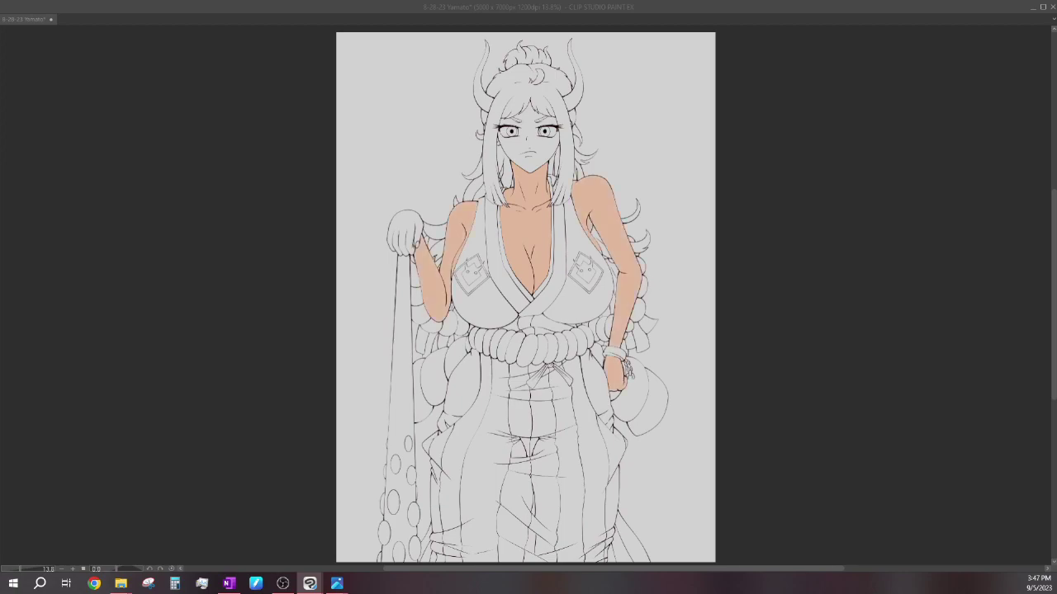
{"action": "left_click", "coordinate": [404, 231]}
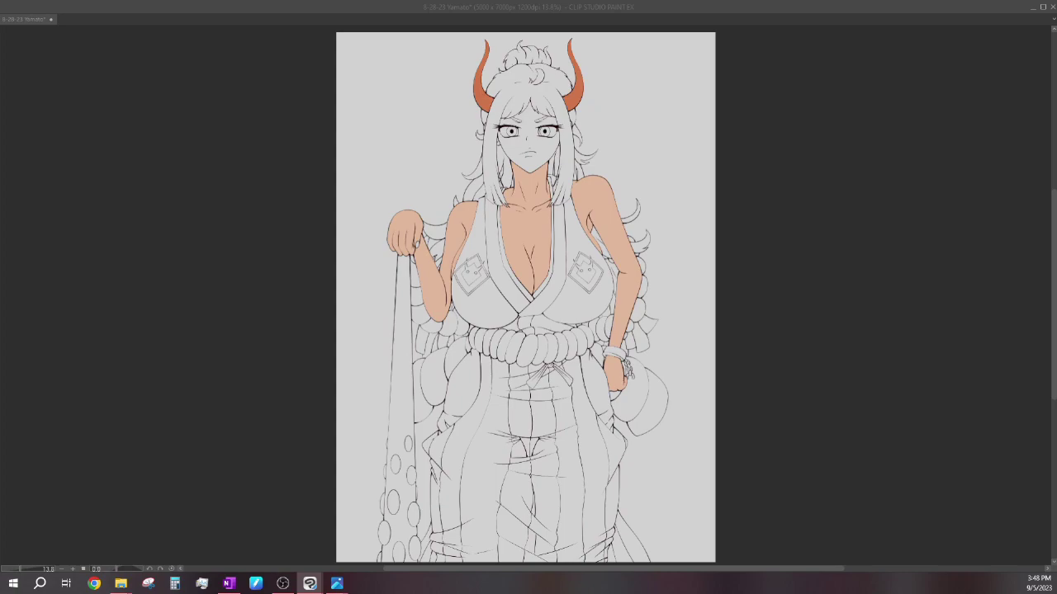
Step: Paint the upper parts of both orange horns red, blending down toward the base
{"action": "left_click_drag", "start_coordinate": [570, 46], "coordinate": [578, 98]}
{"action": "left_click_drag", "start_coordinate": [485, 46], "coordinate": [477, 92]}
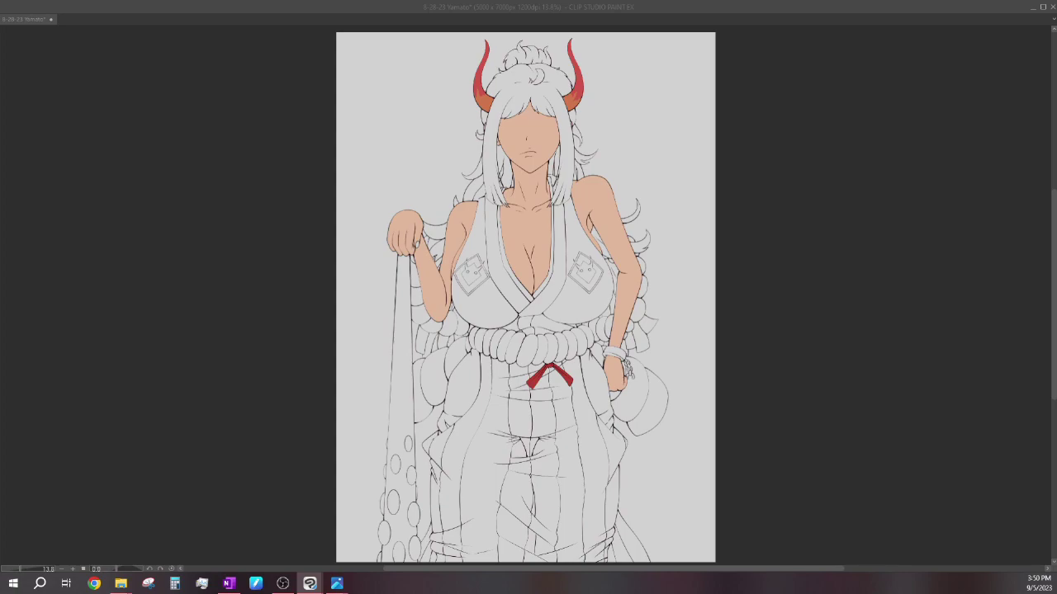
Step: Fill both diamond emblems on the chest in dark grey and the wrist cuff in lighter grey
{"action": "left_click", "coordinate": [471, 274]}
{"action": "left_click", "coordinate": [475, 260]}
{"action": "left_click", "coordinate": [481, 281]}
{"action": "left_click", "coordinate": [460, 286]}
{"action": "left_click", "coordinate": [585, 272]}
{"action": "left_click", "coordinate": [585, 256]}
{"action": "left_click", "coordinate": [577, 259]}
{"action": "left_click", "coordinate": [575, 282]}
{"action": "left_click", "coordinate": [597, 283]}
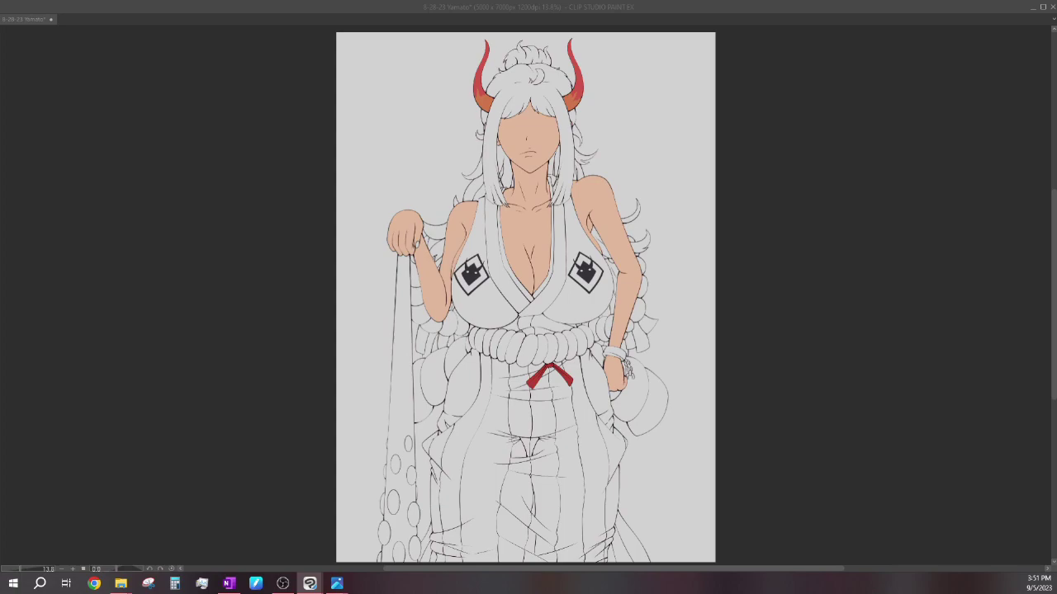
{"action": "left_click", "coordinate": [614, 353]}
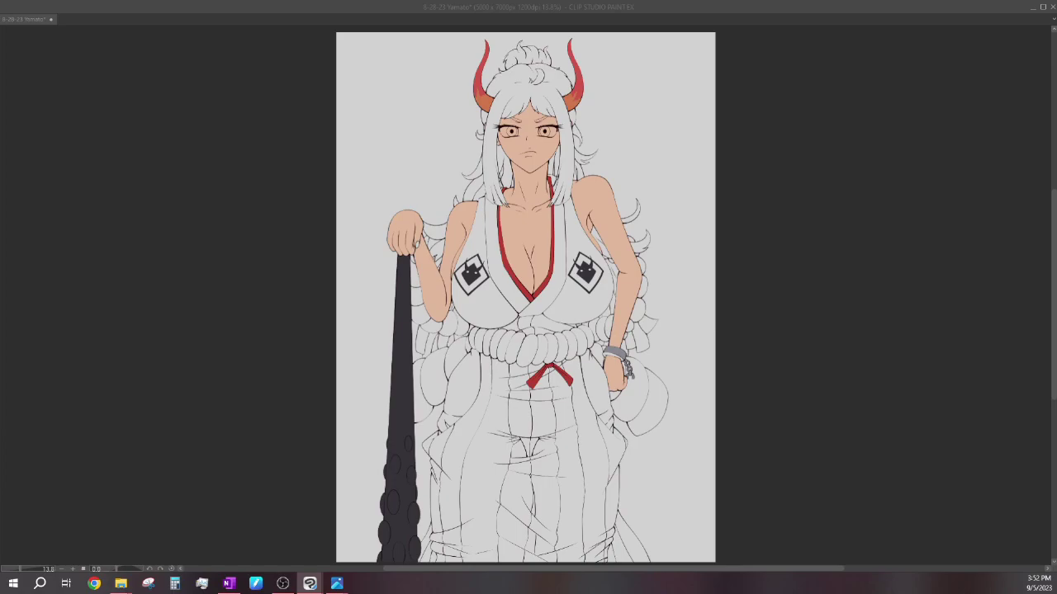
Step: Fill the long pleat of the viewer's right trouser leg in red, from the rope belt downward
{"action": "key", "text": "ctrl+z"}
{"action": "key", "text": "ctrl+y"}
{"action": "key", "text": "ctrl+y"}
{"action": "key", "text": "ctrl+y"}
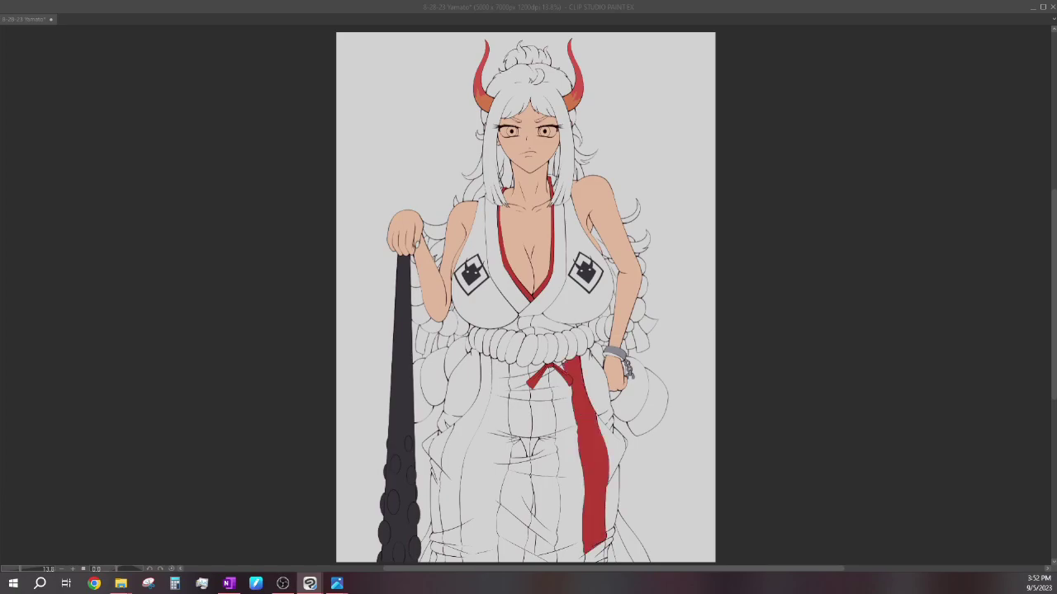
Step: Fill the viewer's right half of the front trouser panel below the rope belt in red
{"action": "key", "text": "ctrl+y"}
{"action": "key", "text": "ctrl+y"}
{"action": "key", "text": "ctrl+y"}
{"action": "key", "text": "ctrl+y"}
{"action": "key", "text": "ctrl+y"}
{"action": "key", "text": "ctrl+y"}
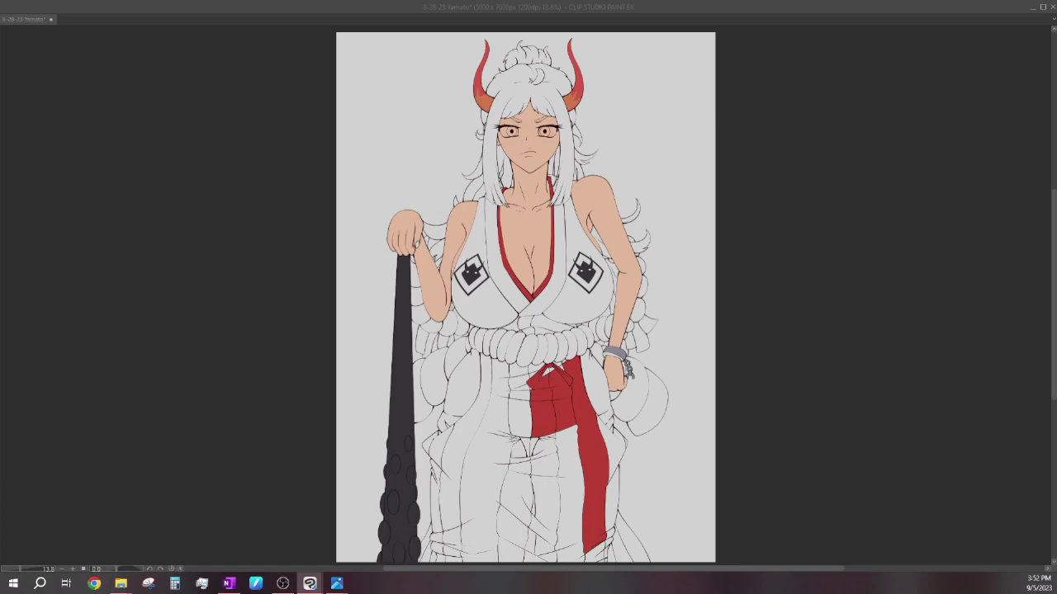
Step: Fill the viewer's left half of the front trouser panel and the viewer's left trouser leg in red
{"action": "key", "text": "ctrl+y"}
{"action": "key", "text": "ctrl+y"}
{"action": "key", "text": "ctrl+y"}
{"action": "key", "text": "ctrl+y"}
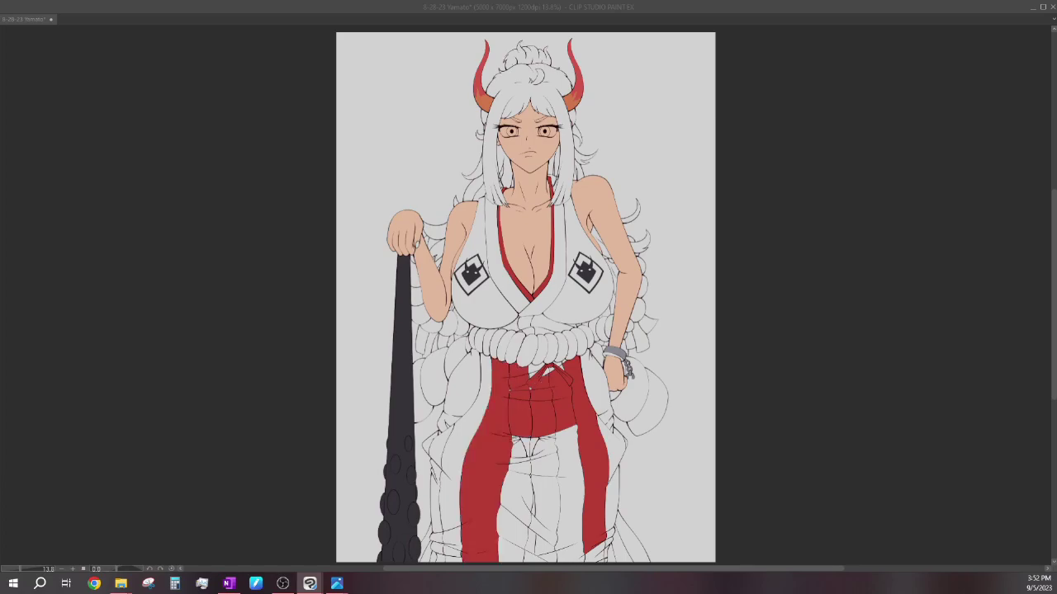
{"action": "key", "text": "ctrl+y"}
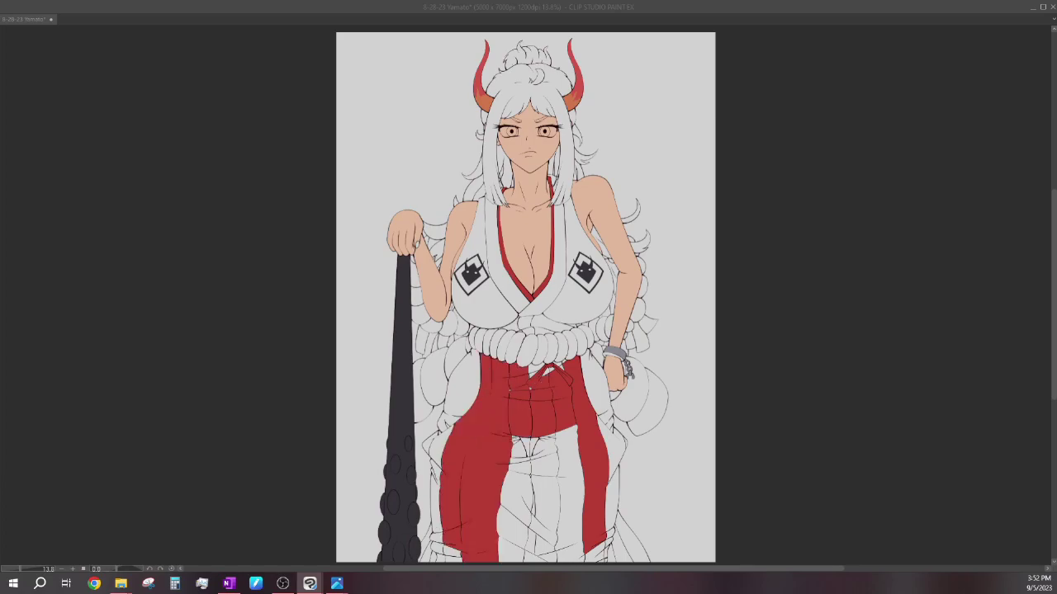
Step: Fill the crotch area and the inner thigh folds of the trousers in red
{"action": "key", "text": "ctrl+y"}
{"action": "key", "text": "ctrl+y"}
{"action": "key", "text": "ctrl+y"}
{"action": "key", "text": "ctrl+y"}
{"action": "key", "text": "ctrl+y"}
{"action": "key", "text": "ctrl+y"}
{"action": "key", "text": "ctrl+y"}
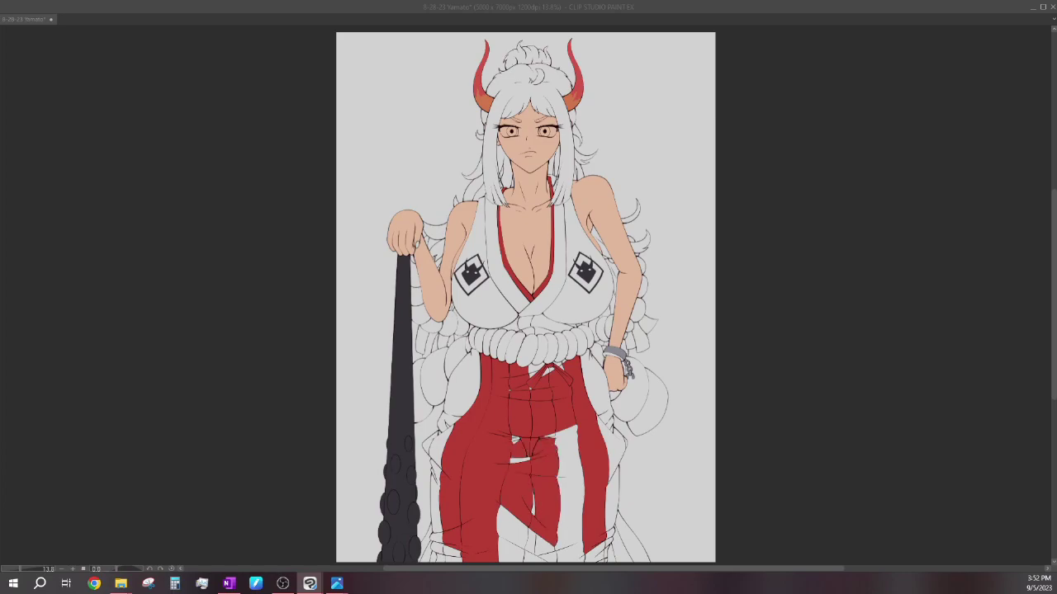
Step: Fill the remaining pleats of the viewer's right trouser leg and its lower inner folds in red
{"action": "key", "text": "ctrl+y"}
{"action": "key", "text": "ctrl+y"}
{"action": "key", "text": "ctrl+y"}
{"action": "key", "text": "ctrl+y"}
{"action": "key", "text": "ctrl+y"}
{"action": "key", "text": "ctrl+y"}
{"action": "key", "text": "ctrl+y"}
{"action": "key", "text": "ctrl+y"}
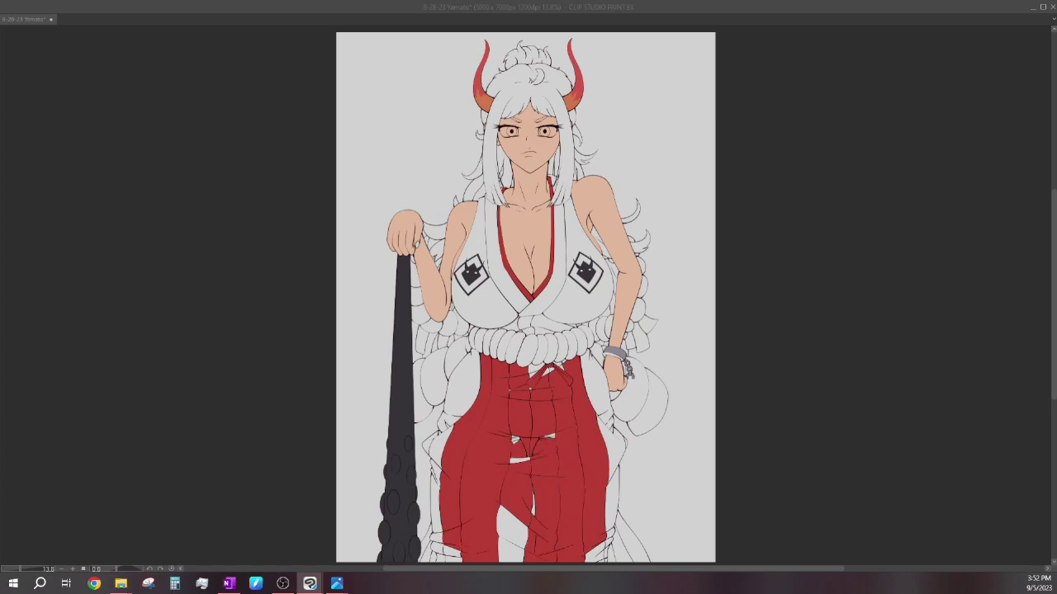
Step: Fill the gap between the lower legs and the outer trouser fold on the viewer's right in red
{"action": "key", "text": "ctrl+y"}
{"action": "key", "text": "ctrl+y"}
{"action": "key", "text": "ctrl+y"}
{"action": "key", "text": "ctrl+y"}
{"action": "key", "text": "ctrl+y"}
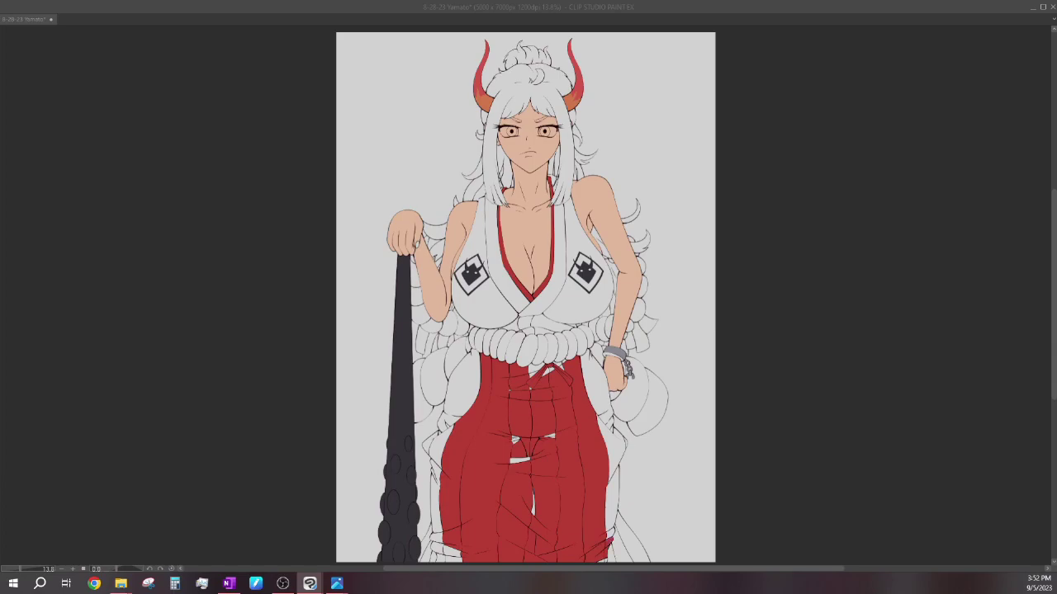
{"action": "key", "text": "ctrl+y"}
{"action": "key", "text": "ctrl+y"}
{"action": "key", "text": "ctrl+y"}
{"action": "key", "text": "ctrl+y"}
{"action": "key", "text": "ctrl+y"}
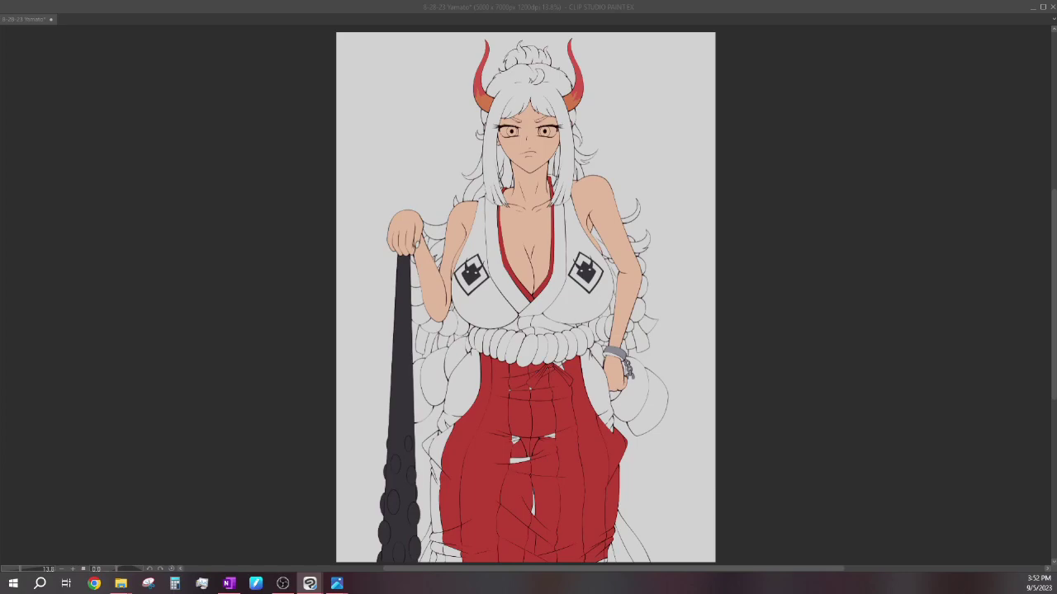
Step: Fill the viewer's left outer trouser fold and all remaining trouser gaps in red, and the eyes in white
{"action": "key", "text": "ctrl+y"}
{"action": "key", "text": "ctrl+y"}
{"action": "key", "text": "ctrl+y"}
{"action": "key", "text": "ctrl+y"}
{"action": "key", "text": "ctrl+y"}
{"action": "key", "text": "ctrl+y"}
{"action": "key", "text": "ctrl+y"}
{"action": "key", "text": "ctrl+y"}
{"action": "key", "text": "ctrl+y"}
{"action": "key", "text": "ctrl+y"}
{"action": "key", "text": "ctrl+y"}
{"action": "key", "text": "ctrl+y"}
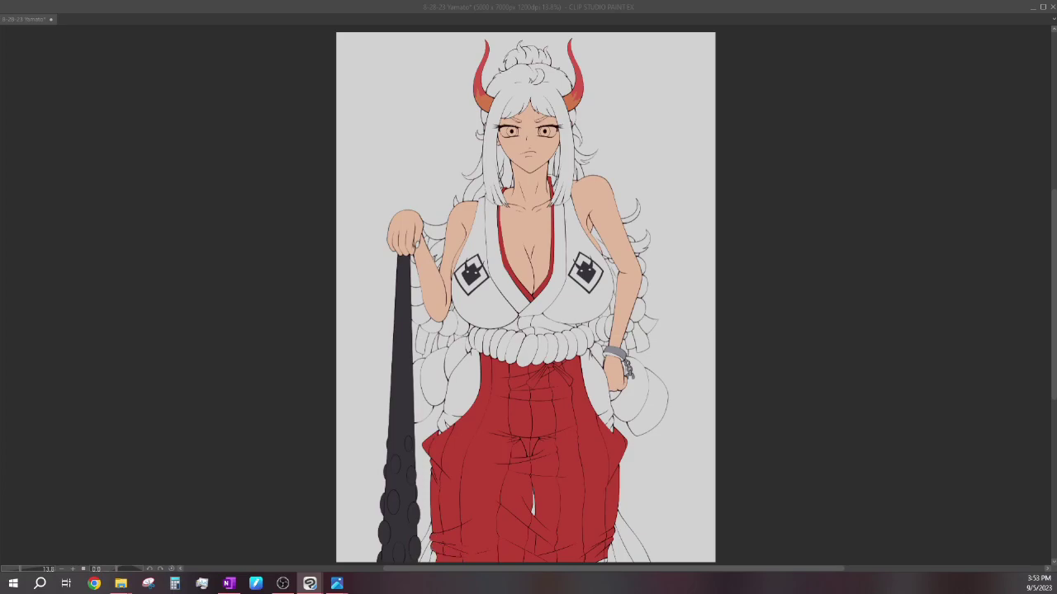
{"action": "key", "text": "ctrl+y"}
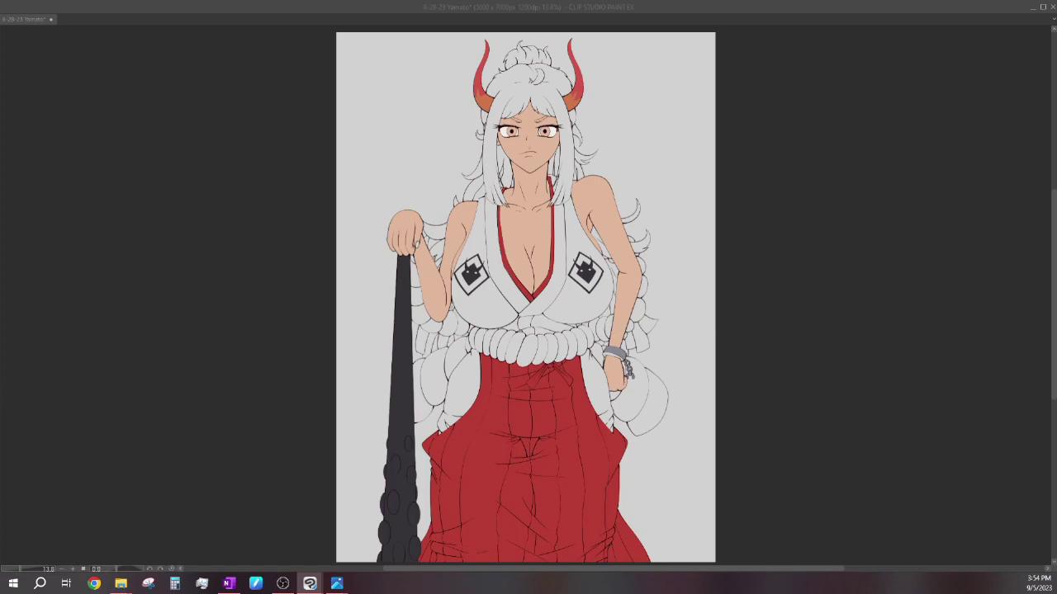
Step: Fill the sleeveless top and hip cloth in pale grey-blue, and outline cloud patterns over the cloth at both hips
{"action": "key", "text": "ctrl+s"}
{"action": "key", "text": "ctrl+z"}
{"action": "left_click_drag", "start_coordinate": [450, 389], "coordinate": [459, 386]}
{"action": "left_click_drag", "start_coordinate": [465, 401], "coordinate": [475, 387]}
{"action": "left_click_drag", "start_coordinate": [596, 391], "coordinate": [605, 408]}
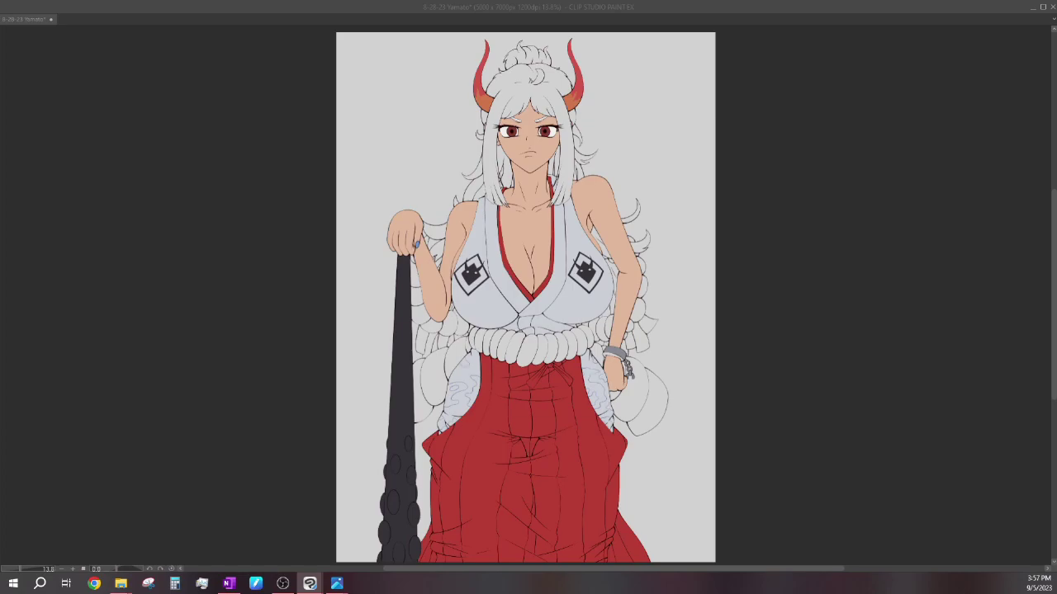
Step: Fill the cloud patterns on the cloth at both hips in blue-violet
{"action": "mouse_move", "coordinate": [461, 358]}
{"action": "left_mouse_down"}
{"action": "mouse_move", "coordinate": [475, 404]}
{"action": "mouse_move", "coordinate": [450, 404]}
{"action": "mouse_move", "coordinate": [455, 425]}
{"action": "mouse_move", "coordinate": [440, 431]}
{"action": "left_mouse_up"}
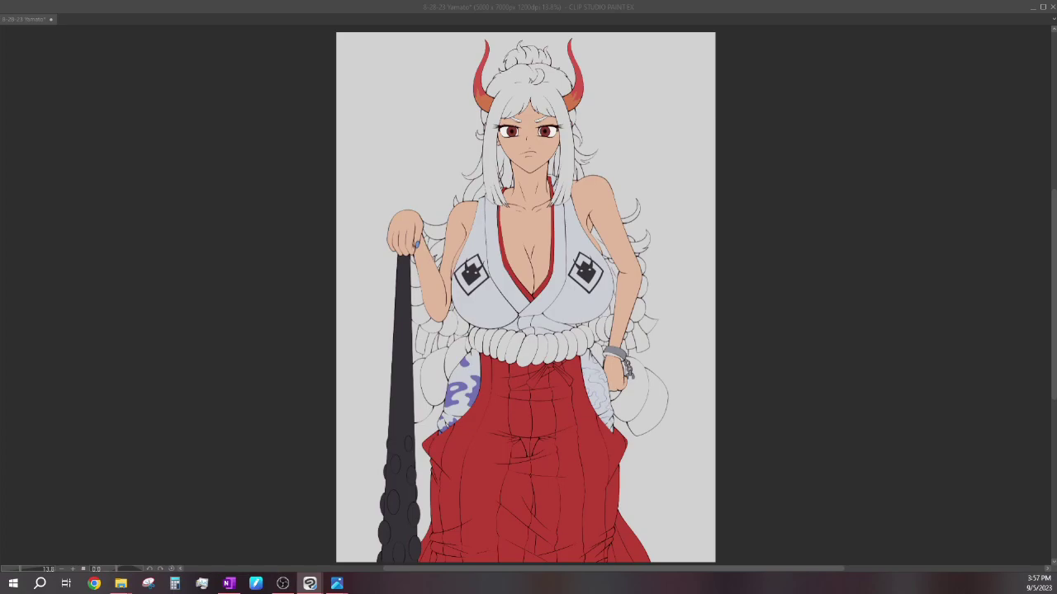
{"action": "mouse_move", "coordinate": [603, 419]}
{"action": "left_mouse_down"}
{"action": "mouse_move", "coordinate": [610, 426]}
{"action": "mouse_move", "coordinate": [613, 410]}
{"action": "left_mouse_up"}
{"action": "left_click_drag", "start_coordinate": [587, 372], "coordinate": [601, 405]}
{"action": "left_click", "coordinate": [602, 378]}
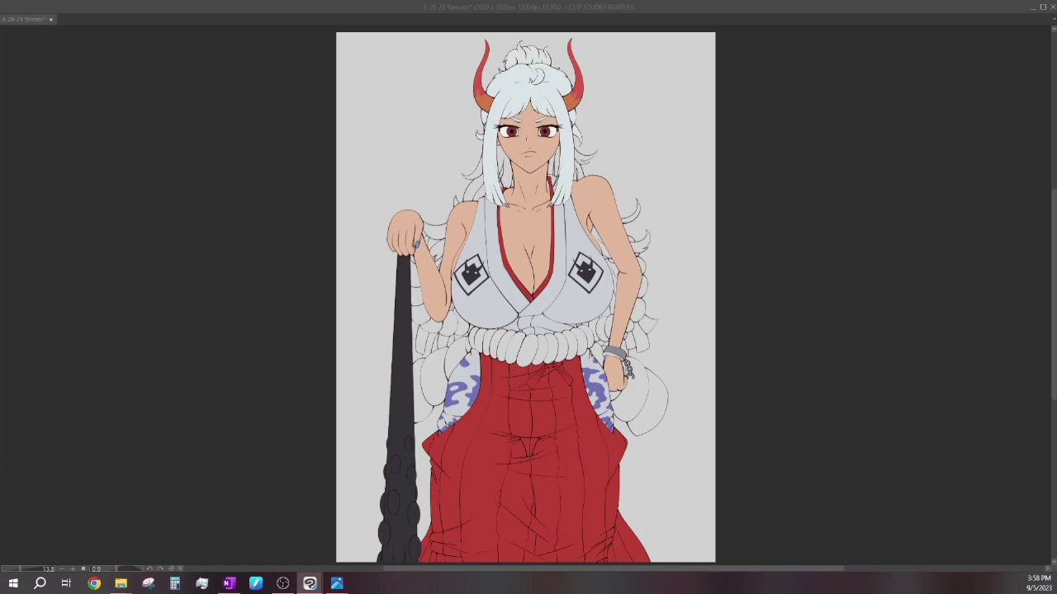
Step: Fill the side locks and the long hair strands behind the shoulders and waist in pale icy blue
{"action": "mouse_move", "coordinate": [591, 150]}
{"action": "left_mouse_down"}
{"action": "mouse_move", "coordinate": [579, 177]}
{"action": "mouse_move", "coordinate": [549, 173]}
{"action": "left_mouse_up"}
{"action": "left_click_drag", "start_coordinate": [507, 146], "coordinate": [500, 187]}
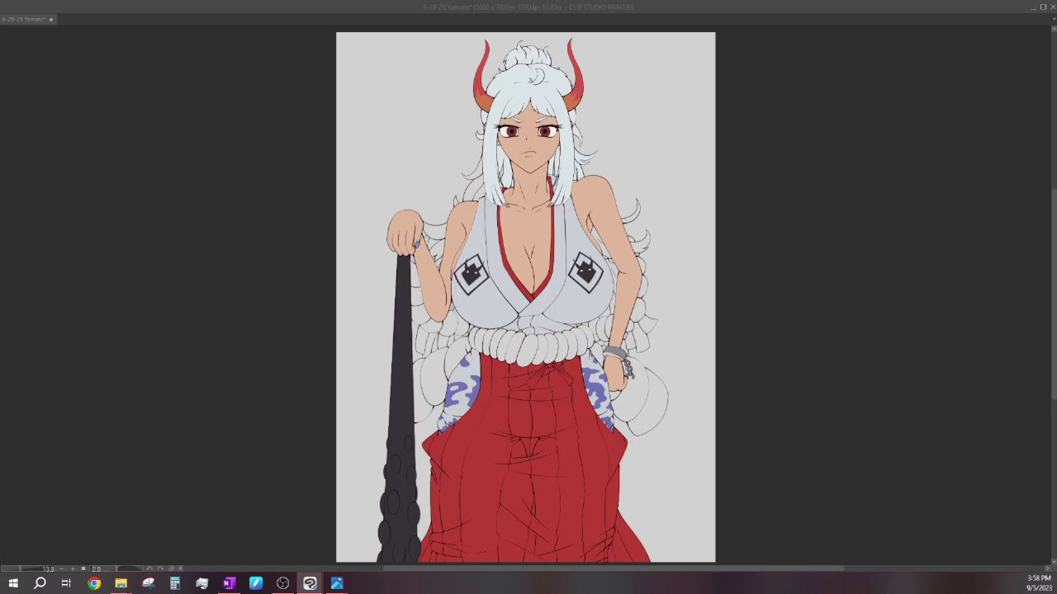
{"action": "mouse_move", "coordinate": [482, 177]}
{"action": "left_mouse_down"}
{"action": "mouse_move", "coordinate": [465, 200]}
{"action": "mouse_move", "coordinate": [466, 177]}
{"action": "left_mouse_up"}
{"action": "mouse_move", "coordinate": [442, 225]}
{"action": "left_mouse_down"}
{"action": "mouse_move", "coordinate": [426, 237]}
{"action": "mouse_move", "coordinate": [430, 256]}
{"action": "left_mouse_up"}
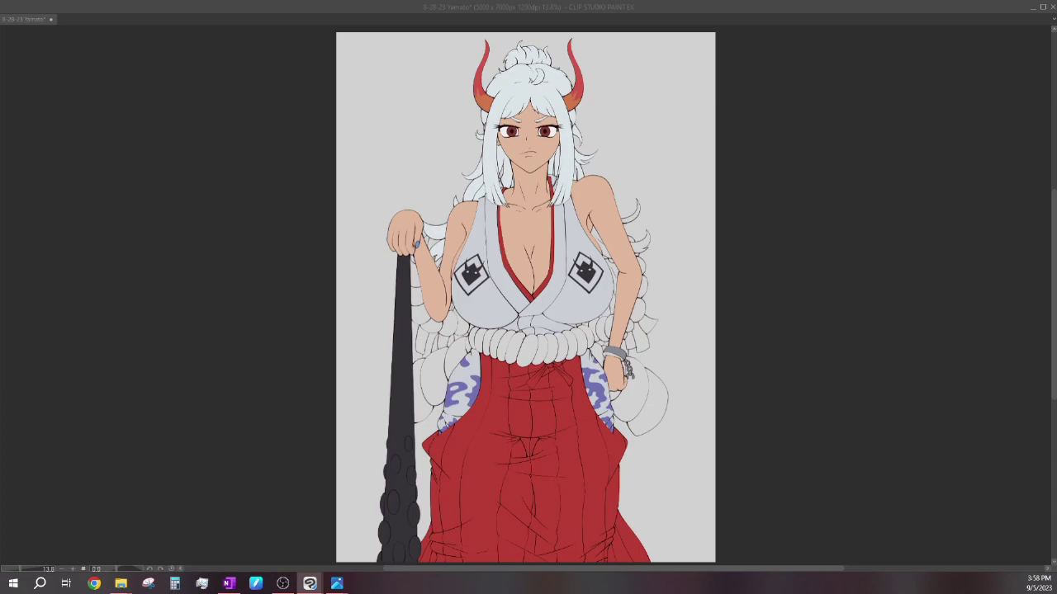
{"action": "left_click_drag", "start_coordinate": [447, 337], "coordinate": [424, 357]}
{"action": "left_click_drag", "start_coordinate": [428, 332], "coordinate": [417, 352]}
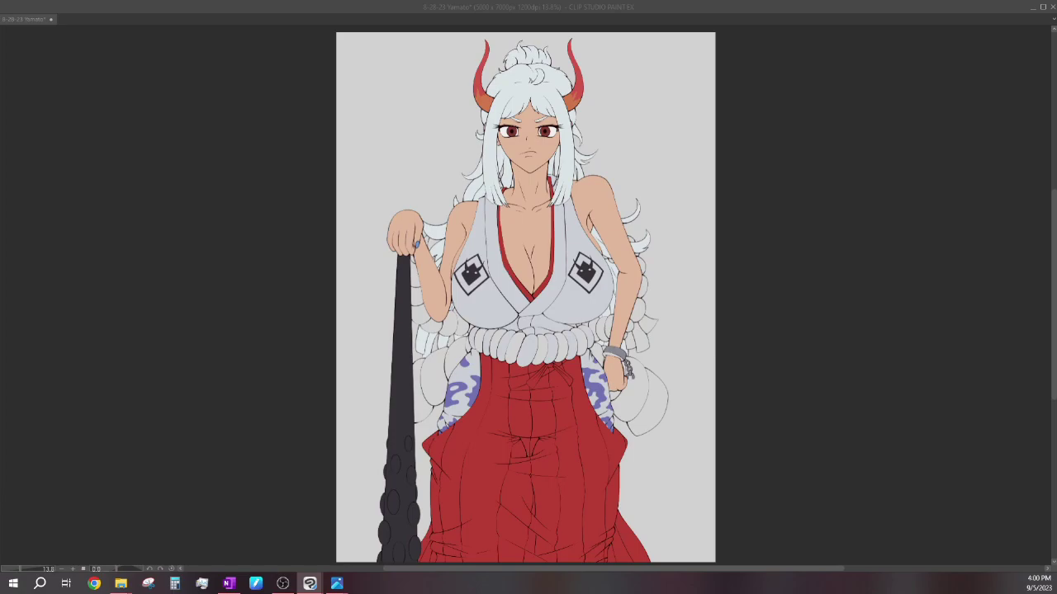
Step: Fill every other segment of the rope belt across the waist in light purple
{"action": "left_click", "coordinate": [481, 341]}
{"action": "left_click", "coordinate": [498, 344]}
{"action": "left_click", "coordinate": [516, 348]}
{"action": "left_click", "coordinate": [540, 349]}
{"action": "left_click", "coordinate": [561, 348]}
{"action": "left_click", "coordinate": [578, 342]}
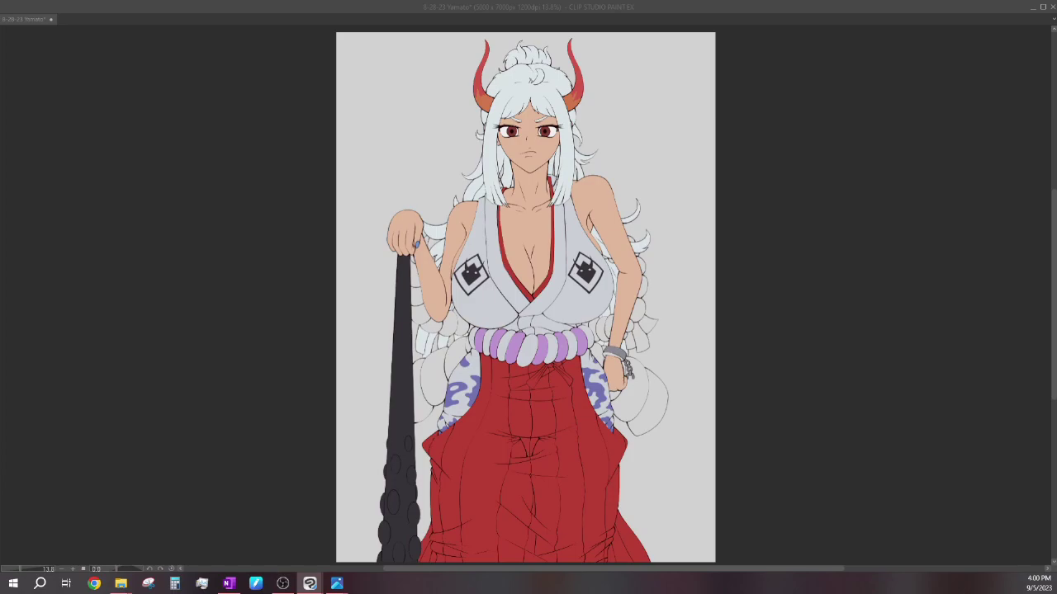
Step: Fill alternating segments of the rope behind the arm and hip on the viewer's right in light purple
{"action": "left_click", "coordinate": [648, 404]}
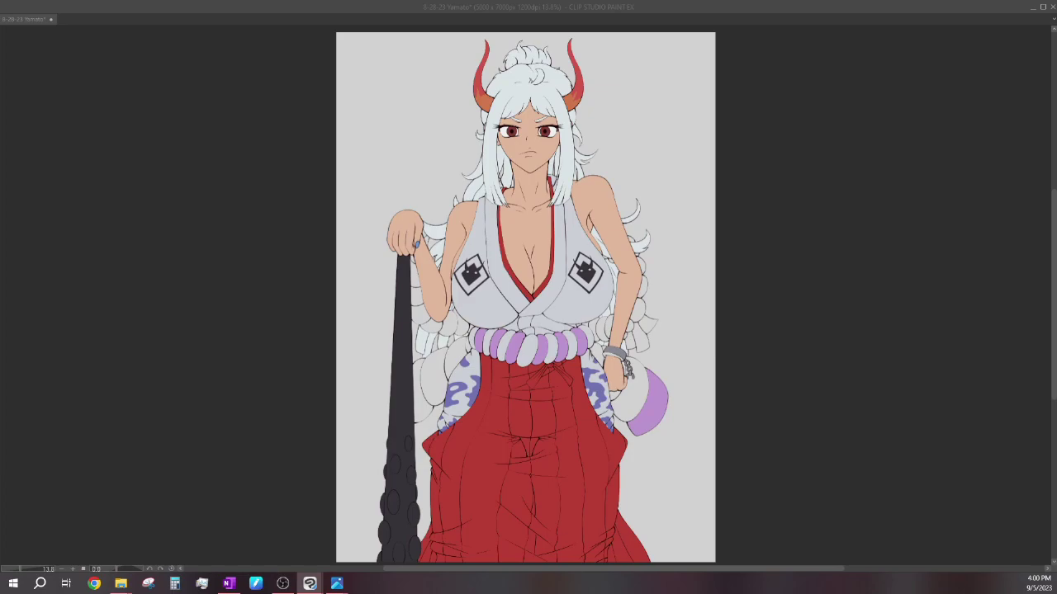
{"action": "left_click", "coordinate": [615, 395]}
{"action": "left_click", "coordinate": [593, 329]}
{"action": "left_click", "coordinate": [609, 327]}
{"action": "left_click", "coordinate": [637, 310]}
{"action": "left_click", "coordinate": [641, 266]}
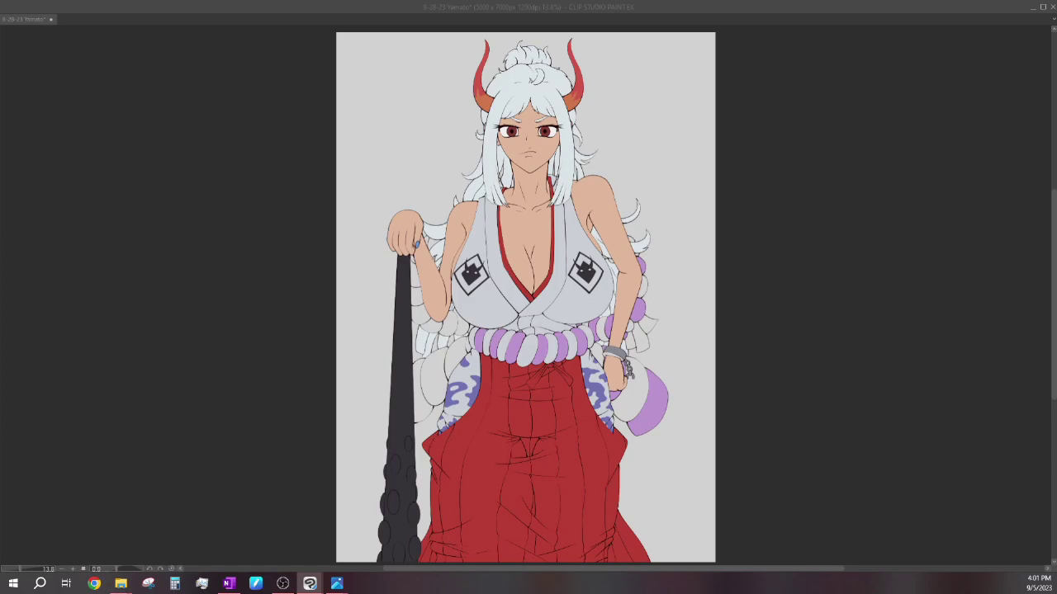
Step: Fill alternating segments of the rope behind the arm and hip on the viewer's left in light purple
{"action": "left_click", "coordinate": [422, 391]}
{"action": "left_click", "coordinate": [457, 359]}
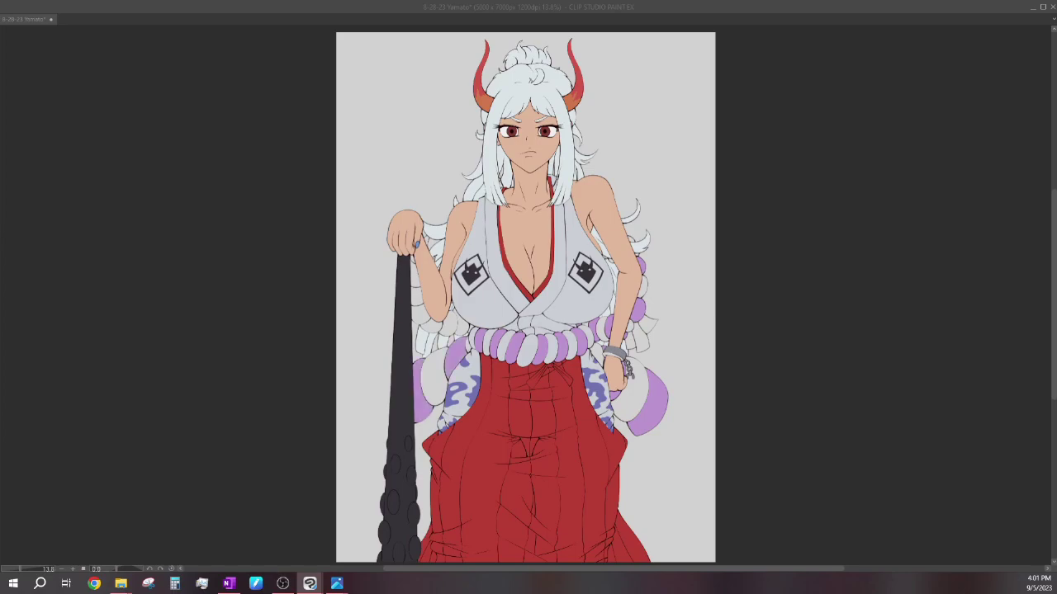
{"action": "left_click", "coordinate": [461, 323]}
{"action": "left_click", "coordinate": [431, 326]}
{"action": "left_click", "coordinate": [417, 297]}
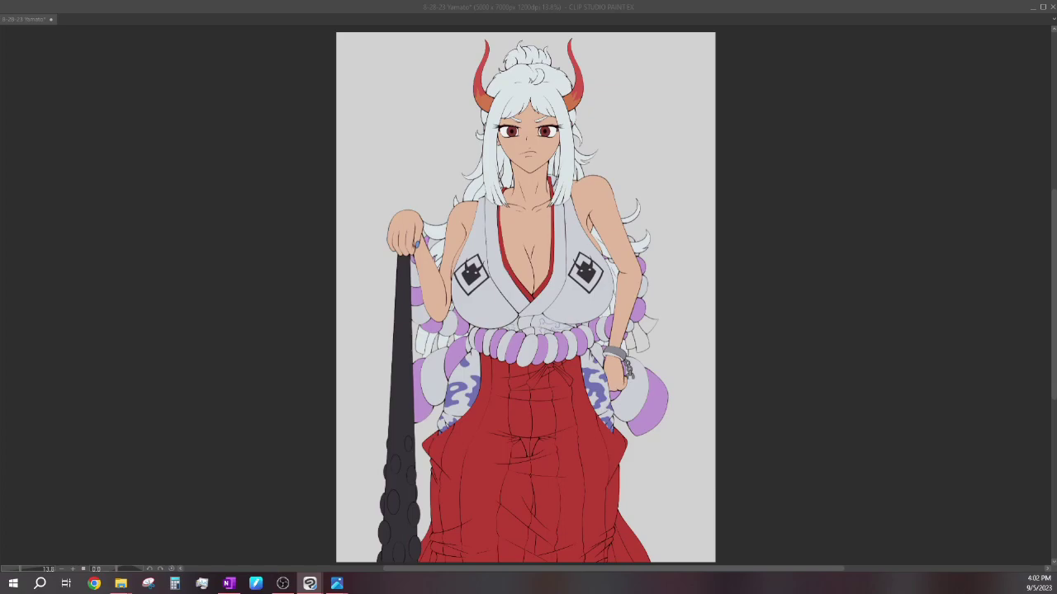
Step: Draw the cloud pattern on the waist cloth just above the rope belt and save the drawing
{"action": "mouse_move", "coordinate": [499, 327]}
{"action": "left_mouse_down"}
{"action": "mouse_move", "coordinate": [570, 327]}
{"action": "mouse_move", "coordinate": [552, 334]}
{"action": "left_mouse_up"}
{"action": "key", "text": "ctrl+s"}
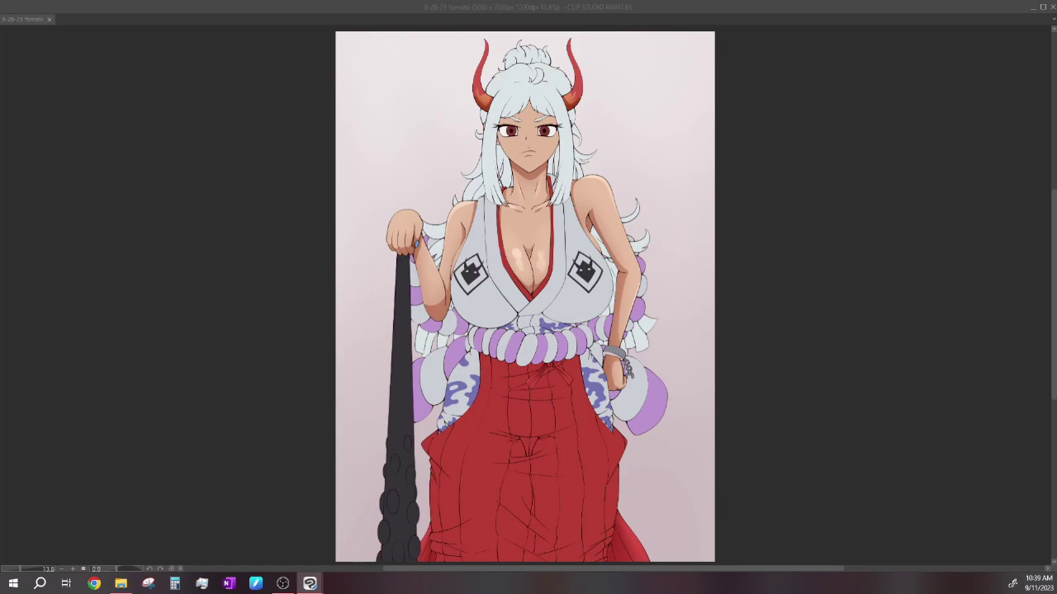
Step: Paint dark red shading on the bow below the rope belt and save the drawing
{"action": "left_click_drag", "start_coordinate": [542, 365], "coordinate": [558, 370]}
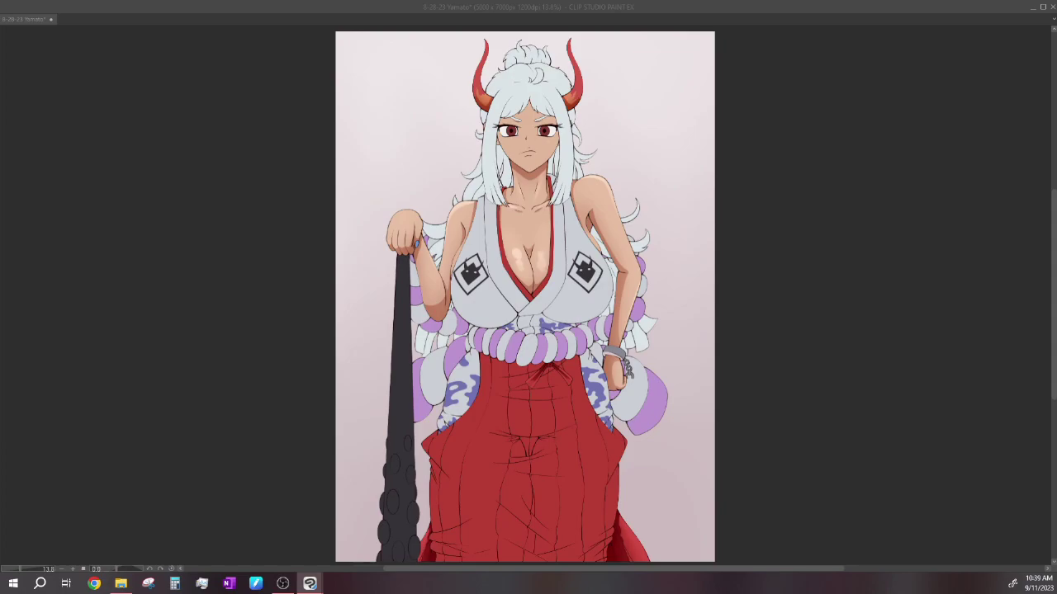
{"action": "key", "text": "ctrl+s"}
Step: Toggle the latest shading off and on repeatedly to compare both versions of the drawing
{"action": "key", "text": "ctrl+z"}
{"action": "key", "text": "ctrl+y"}
{"action": "key", "text": "ctrl+z"}
{"action": "key", "text": "ctrl+y"}
{"action": "key", "text": "ctrl+z"}
{"action": "key", "text": "ctrl+y"}
{"action": "key", "text": "ctrl+z"}
{"action": "key", "text": "ctrl+y"}
{"action": "key", "text": "ctrl+z"}
{"action": "key", "text": "ctrl+y"}
{"action": "key", "text": "ctrl+z"}
{"action": "key", "text": "ctrl+y"}
{"action": "key", "text": "ctrl+z"}
{"action": "key", "text": "ctrl+y"}
{"action": "key", "text": "ctrl+z"}
{"action": "key", "text": "ctrl+y"}
{"action": "key", "text": "ctrl+z"}
{"action": "key", "text": "ctrl+y"}
{"action": "key", "text": "ctrl+z"}
{"action": "key", "text": "ctrl+y"}
{"action": "key", "text": "ctrl+z"}
{"action": "key", "text": "ctrl+y"}
{"action": "key", "text": "ctrl+z"}
{"action": "key", "text": "ctrl+y"}
{"action": "key", "text": "ctrl+z"}
{"action": "key", "text": "ctrl+y"}
{"action": "key", "text": "ctrl+z"}
{"action": "key", "text": "ctrl+y"}
{"action": "key", "text": "ctrl+z"}
{"action": "key", "text": "ctrl+y"}
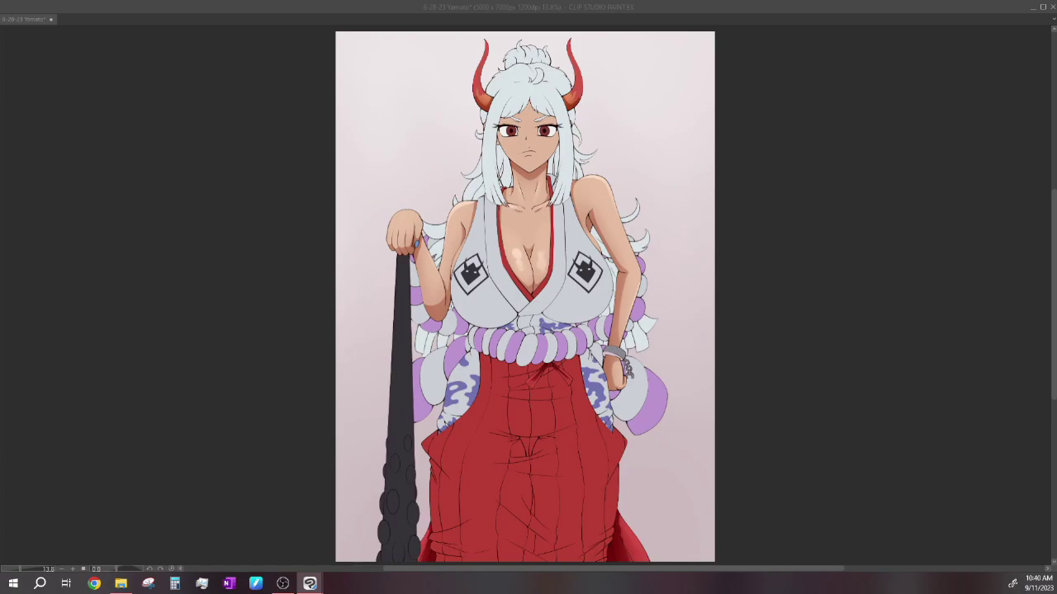
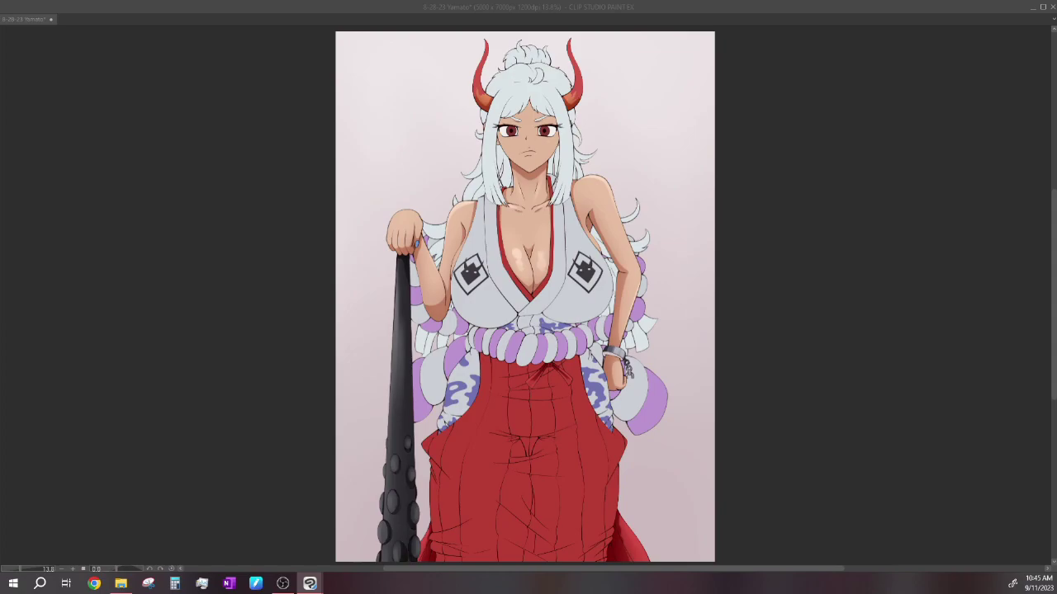
Step: Save the drawing and compare it with and without the last edit
{"action": "key", "text": "ctrl+s"}
{"action": "key", "text": "ctrl+z"}
{"action": "key", "text": "ctrl+y"}
{"action": "key", "text": "ctrl+z"}
{"action": "key", "text": "ctrl+y"}
{"action": "key", "text": "ctrl+z"}
{"action": "key", "text": "ctrl+y"}
{"action": "key", "text": "ctrl+z"}
{"action": "key", "text": "ctrl+y"}
{"action": "key", "text": "ctrl+z"}
{"action": "key", "text": "ctrl+y"}
{"action": "key", "text": "ctrl+s"}
Step: Paint a soft pink blush on both cheeks below the eyes and save the drawing
{"action": "left_click_drag", "start_coordinate": [501, 143], "coordinate": [555, 144]}
{"action": "key", "text": "ctrl+s"}
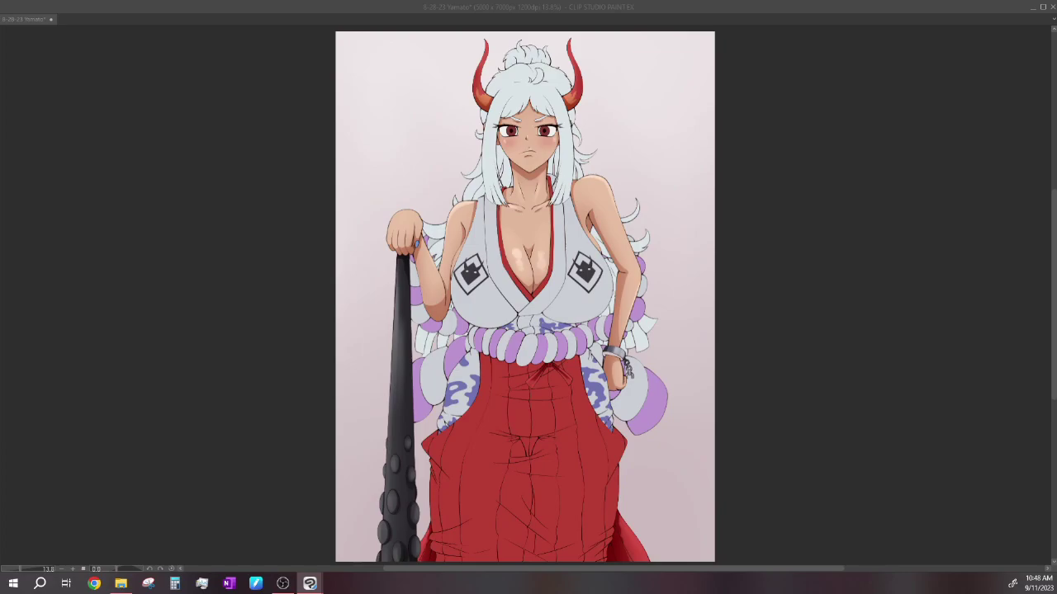
{"action": "key", "text": "ctrl+s"}
Step: Paint shading along the edges and tips of both red horns and save the drawing
{"action": "left_click_drag", "start_coordinate": [486, 48], "coordinate": [479, 84]}
{"action": "left_click_drag", "start_coordinate": [569, 43], "coordinate": [575, 86]}
{"action": "left_click_drag", "start_coordinate": [474, 83], "coordinate": [474, 97]}
{"action": "left_click_drag", "start_coordinate": [485, 41], "coordinate": [487, 62]}
{"action": "left_click_drag", "start_coordinate": [567, 40], "coordinate": [572, 53]}
{"action": "key", "text": "ctrl+s"}
Step: Undo and redo the recent edits repeatedly to compare the horns and the red clothing
{"action": "key", "text": "ctrl+z"}
{"action": "key", "text": "ctrl+y"}
{"action": "key", "text": "ctrl+z"}
{"action": "key", "text": "ctrl+y"}
{"action": "key", "text": "ctrl+z"}
{"action": "key", "text": "ctrl+y"}
{"action": "key", "text": "ctrl+z"}
{"action": "key", "text": "ctrl+y"}
{"action": "key", "text": "ctrl+z"}
{"action": "key", "text": "ctrl+y"}
{"action": "key", "text": "ctrl+z"}
{"action": "key", "text": "ctrl+y"}
{"action": "key", "text": "ctrl+z"}
{"action": "key", "text": "ctrl+y"}
{"action": "key", "text": "ctrl+z"}
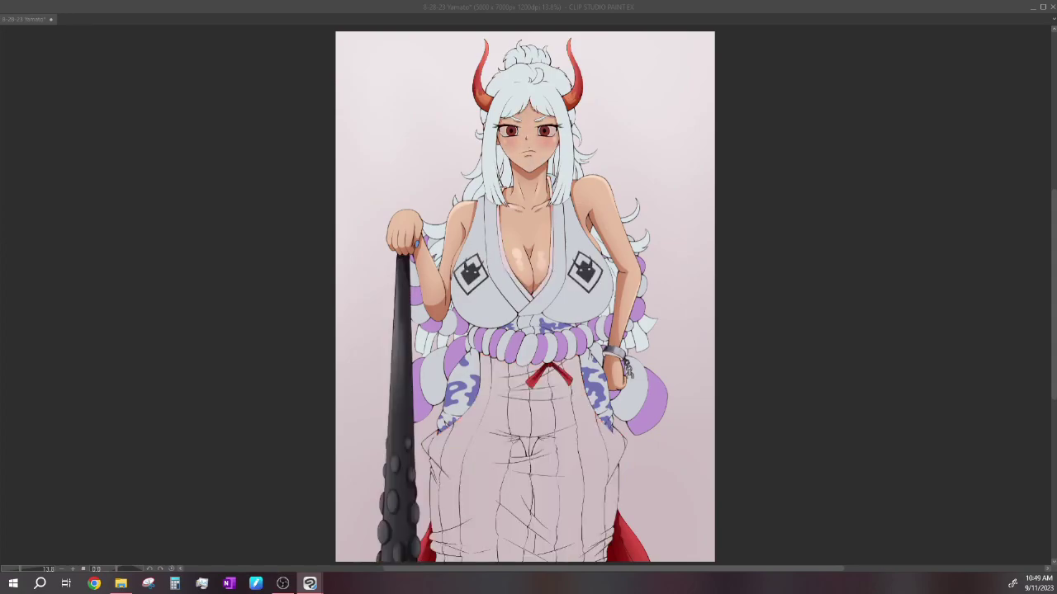
{"action": "key", "text": "ctrl+y"}
{"action": "key", "text": "ctrl+z"}
{"action": "key", "text": "ctrl+y"}
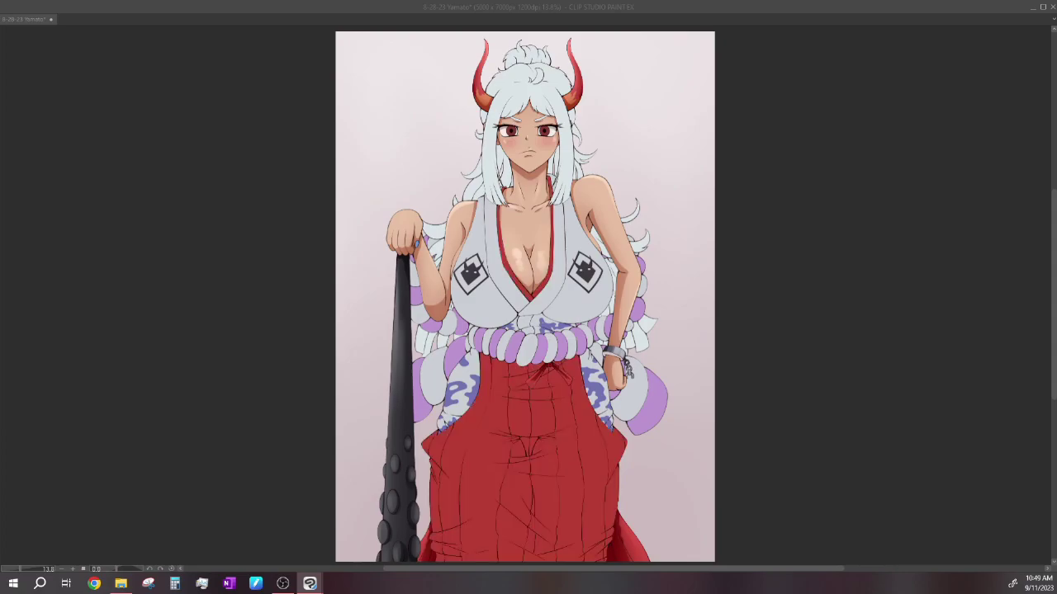
Step: Save the drawing and blend soft crimson shading over the front and legs of the red trousers
{"action": "key", "text": "ctrl+s"}
{"action": "key", "text": "ctrl+z"}
{"action": "key", "text": "ctrl+y"}
{"action": "key", "text": "ctrl+z"}
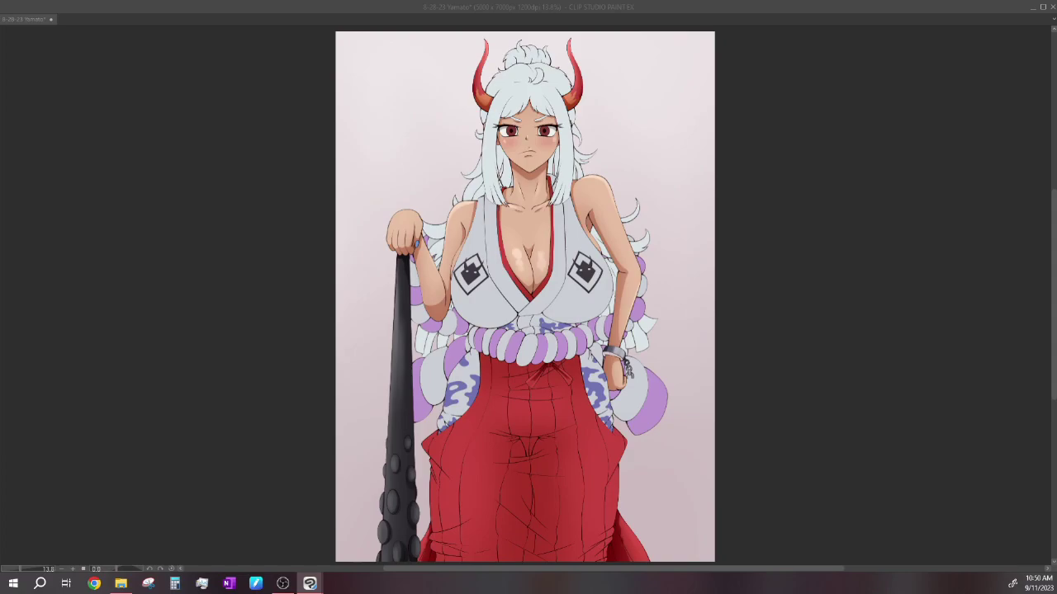
Step: Paint lighter red highlights on the trouser folds at the waist, crotch, hips and inner thigh
{"action": "key", "text": "ctrl+z"}
{"action": "key", "text": "ctrl+z"}
{"action": "key", "text": "ctrl+z"}
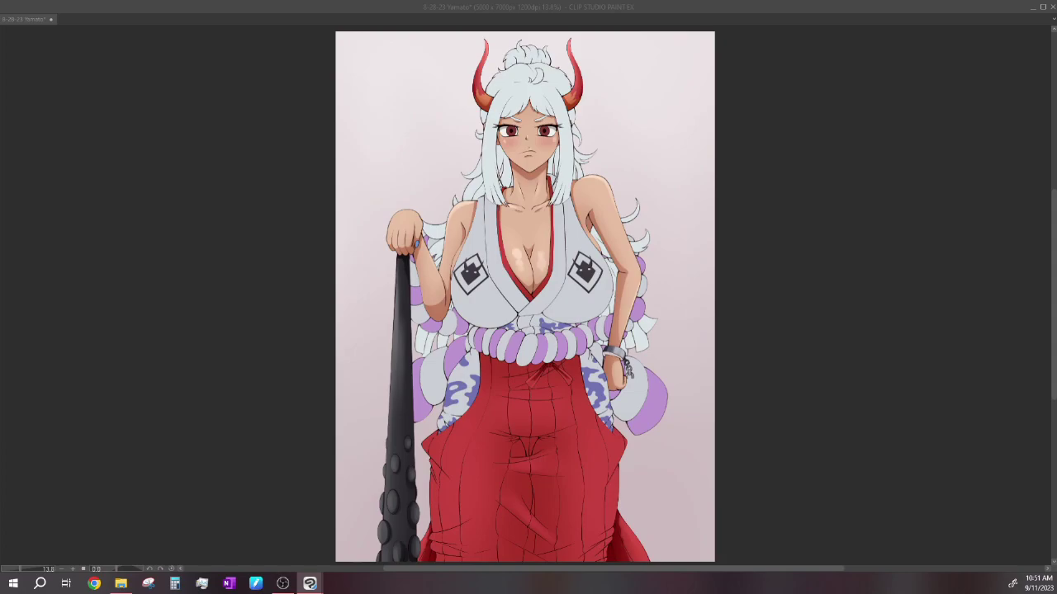
{"action": "key", "text": "ctrl+z"}
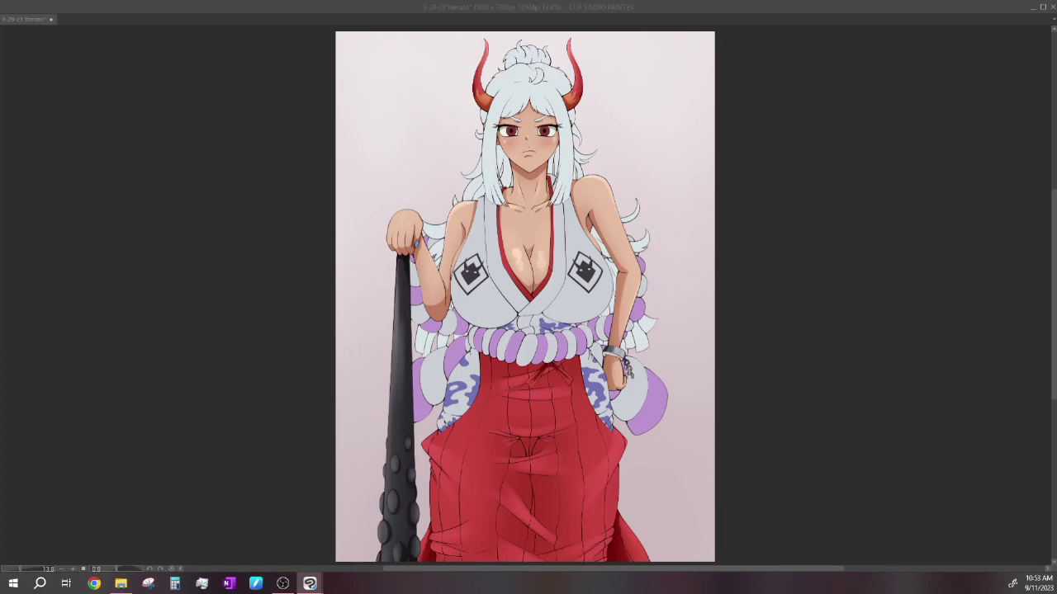
Step: Paint dark red shadows under the rope belt and bow, along the trouser folds and between the lower legs
{"action": "key", "text": "ctrl+s"}
{"action": "left_click_drag", "start_coordinate": [555, 371], "coordinate": [567, 385]}
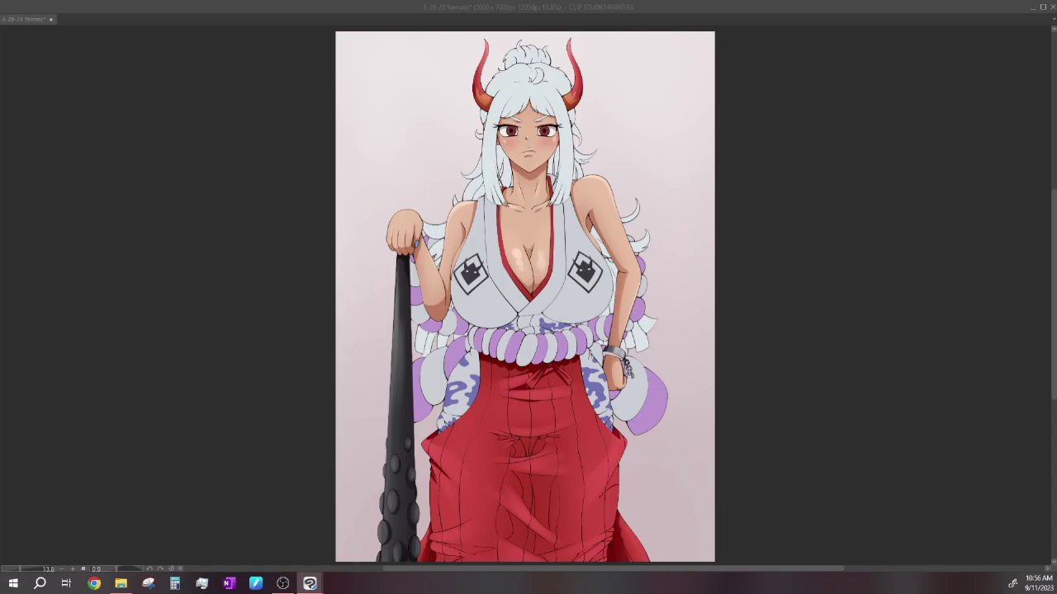
{"action": "mouse_move", "coordinate": [461, 552]}
{"action": "left_mouse_down"}
{"action": "mouse_move", "coordinate": [494, 546]}
{"action": "mouse_move", "coordinate": [462, 545]}
{"action": "mouse_move", "coordinate": [459, 560]}
{"action": "left_mouse_up"}
{"action": "mouse_move", "coordinate": [535, 555]}
{"action": "left_mouse_down"}
{"action": "mouse_move", "coordinate": [553, 534]}
{"action": "mouse_move", "coordinate": [511, 516]}
{"action": "mouse_move", "coordinate": [517, 474]}
{"action": "mouse_move", "coordinate": [548, 529]}
{"action": "left_mouse_up"}
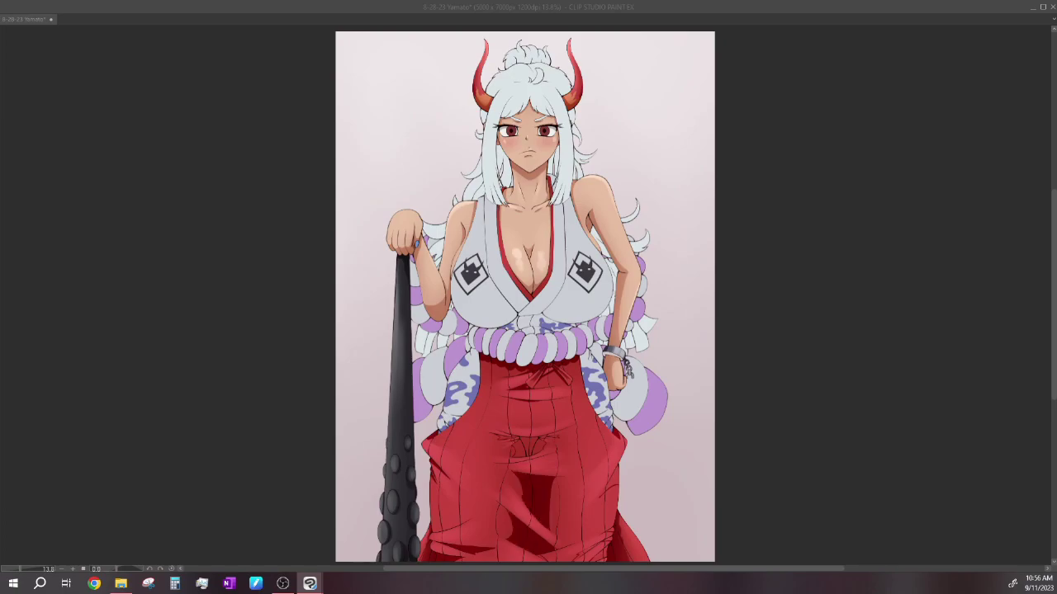
Step: Paint dark red shadows along the trousers' lower outer edge, side fold and crotch, undoing the last stroke beside the crotch
{"action": "mouse_move", "coordinate": [591, 562]}
{"action": "left_mouse_down"}
{"action": "mouse_move", "coordinate": [606, 546]}
{"action": "mouse_move", "coordinate": [585, 553]}
{"action": "left_mouse_up"}
{"action": "mouse_move", "coordinate": [583, 551]}
{"action": "left_mouse_down"}
{"action": "mouse_move", "coordinate": [575, 560]}
{"action": "mouse_move", "coordinate": [611, 531]}
{"action": "left_mouse_up"}
{"action": "left_click_drag", "start_coordinate": [609, 489], "coordinate": [615, 467]}
{"action": "left_click_drag", "start_coordinate": [514, 450], "coordinate": [545, 447]}
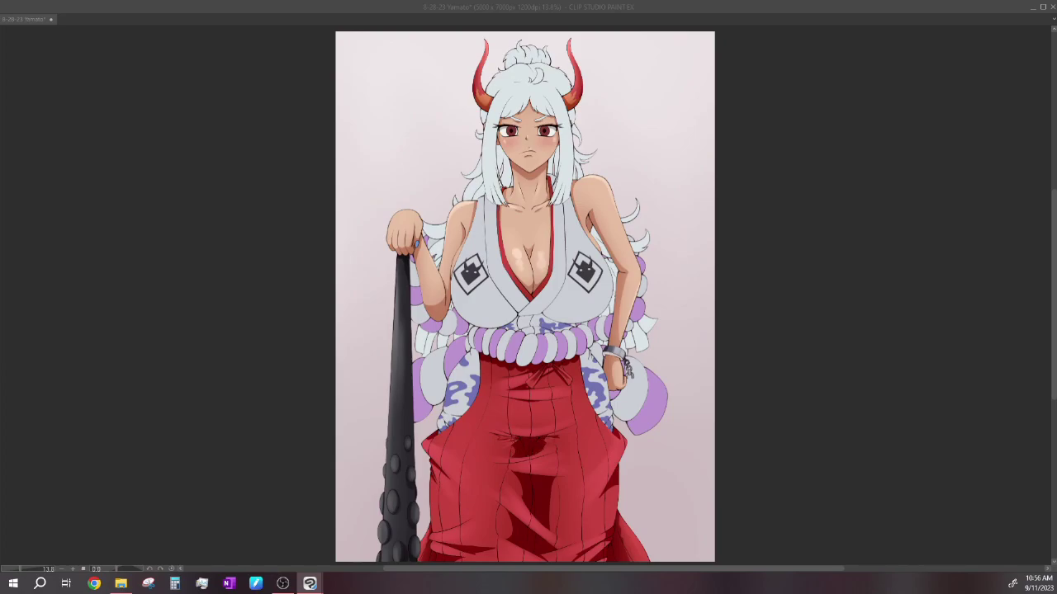
{"action": "left_click_drag", "start_coordinate": [499, 440], "coordinate": [511, 435]}
{"action": "key", "text": "ctrl+z"}
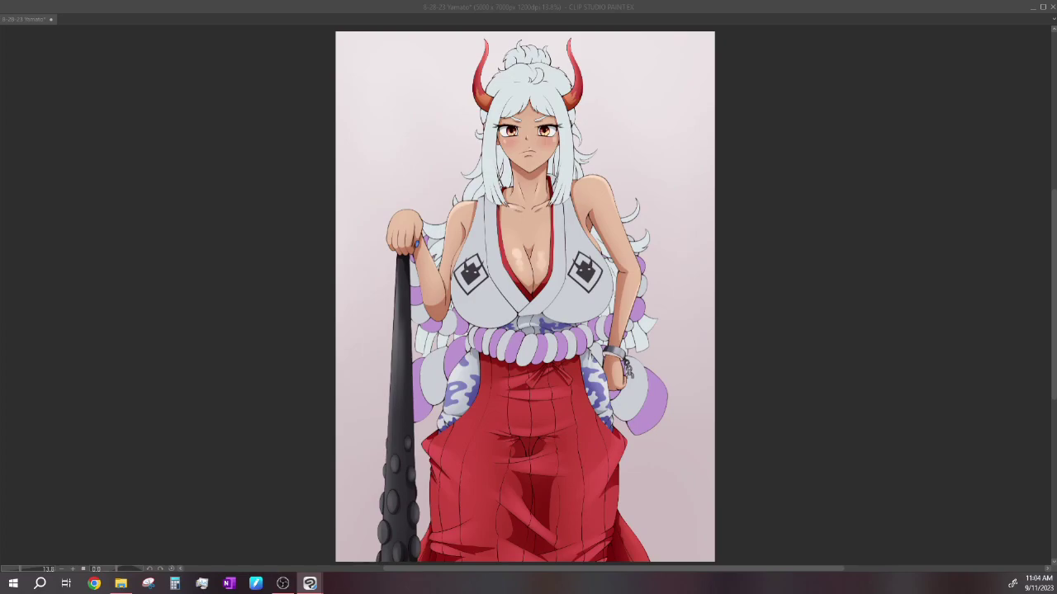
Step: Blend soft gray shading across the underside of the chest on the white kimono top, saving the drawing
{"action": "key", "text": "ctrl+s"}
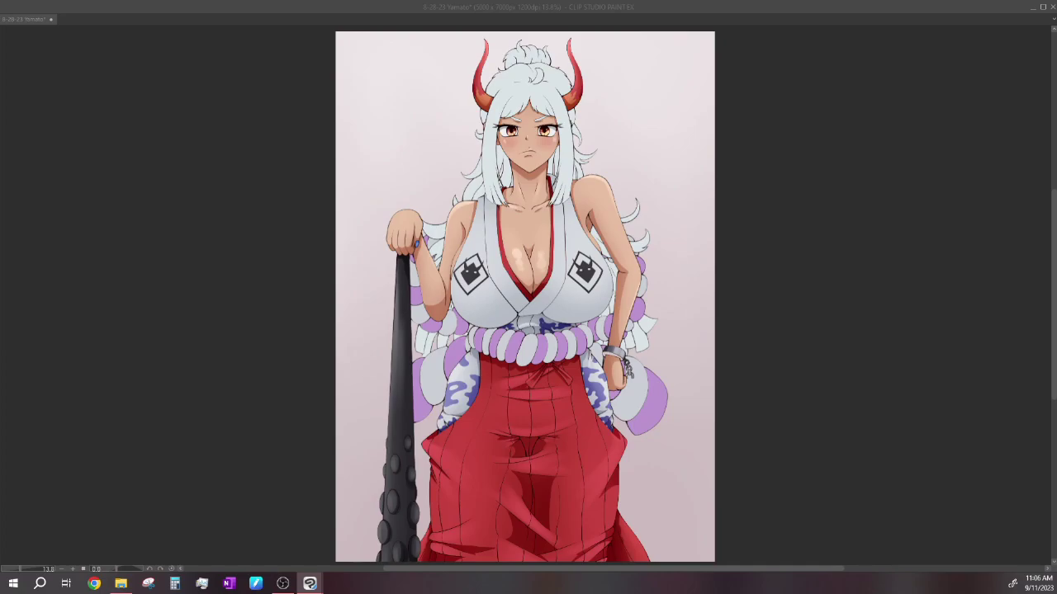
{"action": "left_click_drag", "start_coordinate": [453, 293], "coordinate": [498, 313]}
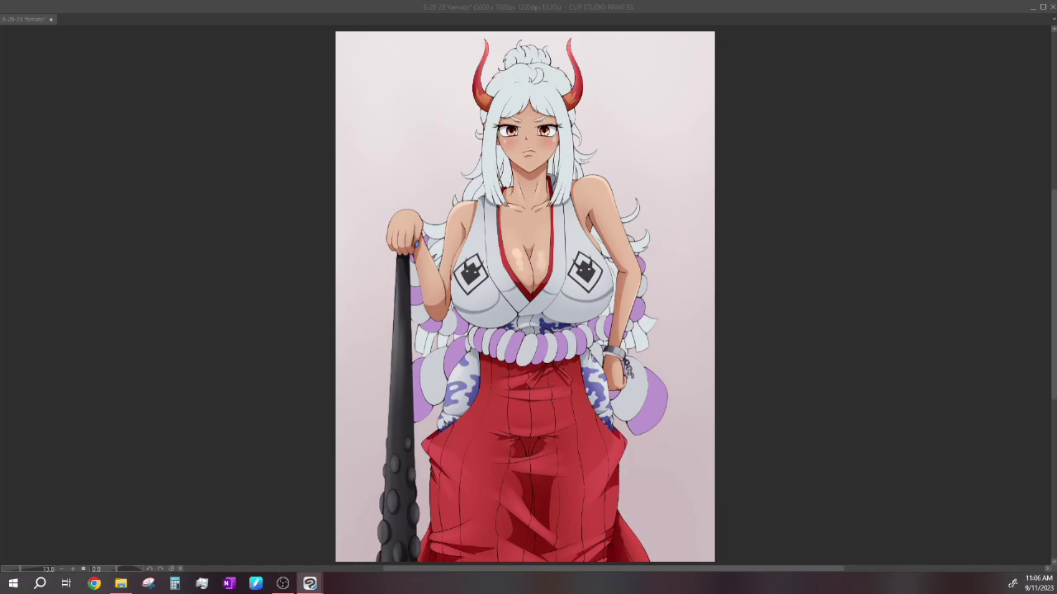
{"action": "mouse_move", "coordinate": [463, 318]}
{"action": "left_mouse_down"}
{"action": "mouse_move", "coordinate": [520, 302]}
{"action": "mouse_move", "coordinate": [613, 307]}
{"action": "left_mouse_up"}
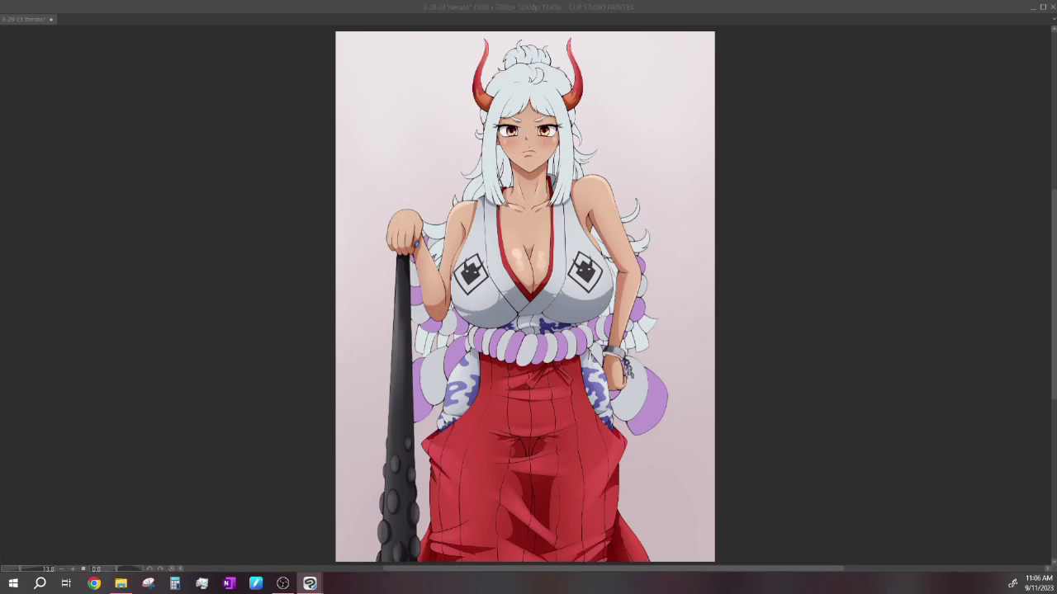
{"action": "left_click_drag", "start_coordinate": [457, 314], "coordinate": [471, 313]}
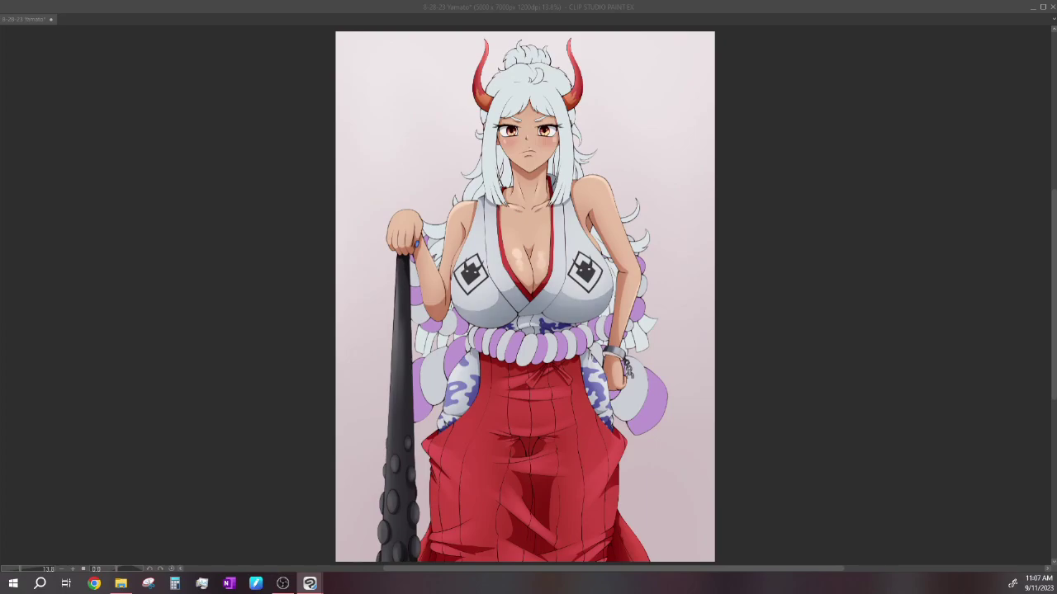
{"action": "key", "text": "ctrl+s"}
Step: Undo and redo the latest shading repeatedly to compare the drawing with and without it
{"action": "key", "text": "ctrl+z"}
{"action": "key", "text": "ctrl+y"}
{"action": "key", "text": "ctrl+z"}
{"action": "key", "text": "ctrl+y"}
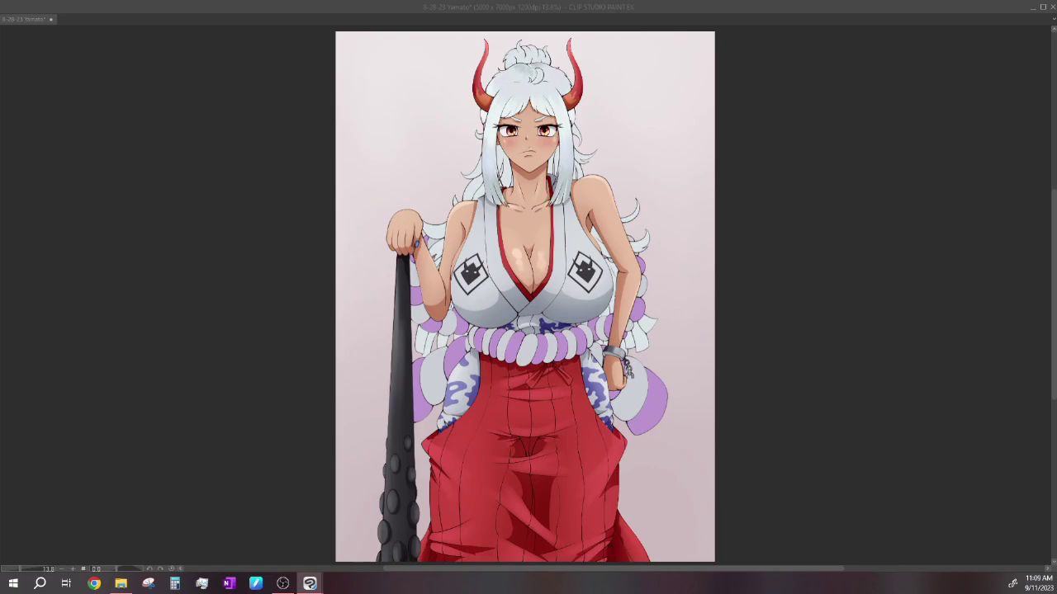
Step: Color the two front side locks with a gradient from mint green to light blue at the tips, saving the drawing
{"action": "key", "text": "ctrl+s"}
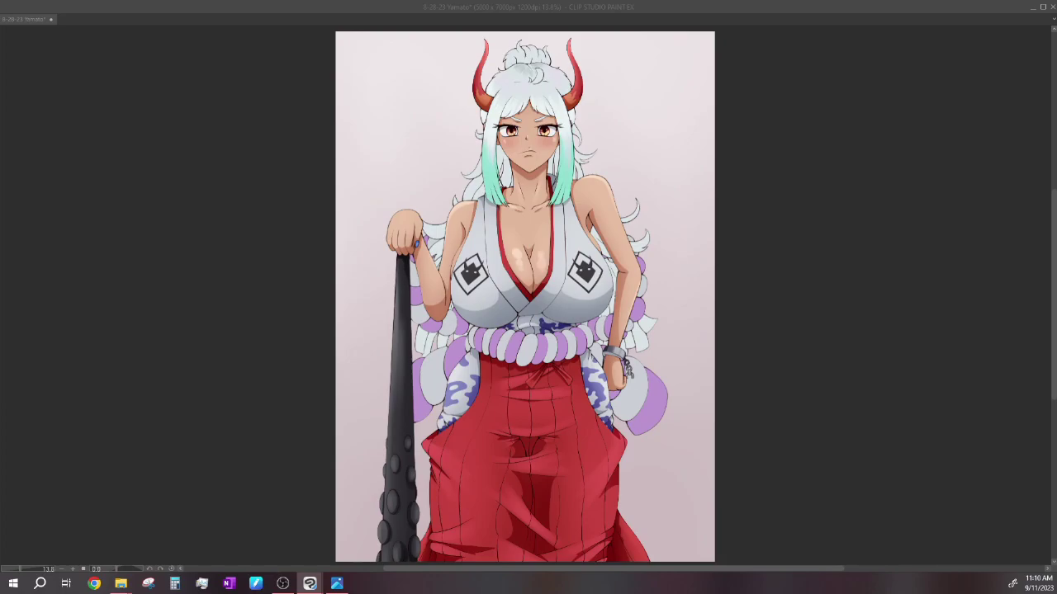
{"action": "left_click_drag", "start_coordinate": [494, 180], "coordinate": [503, 206]}
{"action": "mouse_move", "coordinate": [552, 182]}
{"action": "left_mouse_down"}
{"action": "mouse_move", "coordinate": [558, 205]}
{"action": "mouse_move", "coordinate": [569, 203]}
{"action": "left_mouse_up"}
{"action": "left_click_drag", "start_coordinate": [566, 163], "coordinate": [571, 190]}
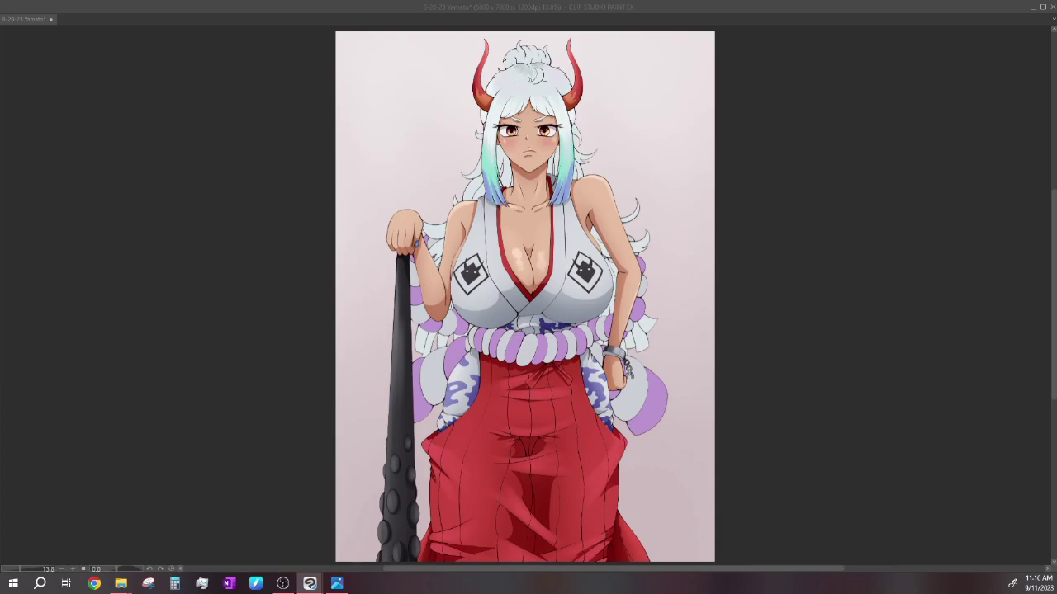
{"action": "left_click_drag", "start_coordinate": [484, 173], "coordinate": [486, 186]}
{"action": "left_click_drag", "start_coordinate": [566, 172], "coordinate": [570, 187]}
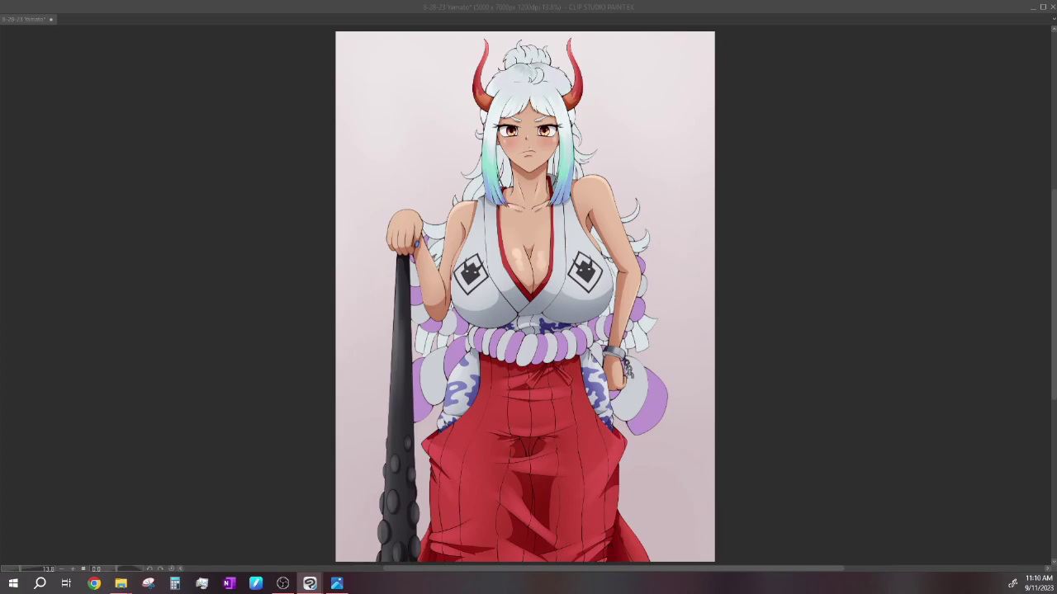
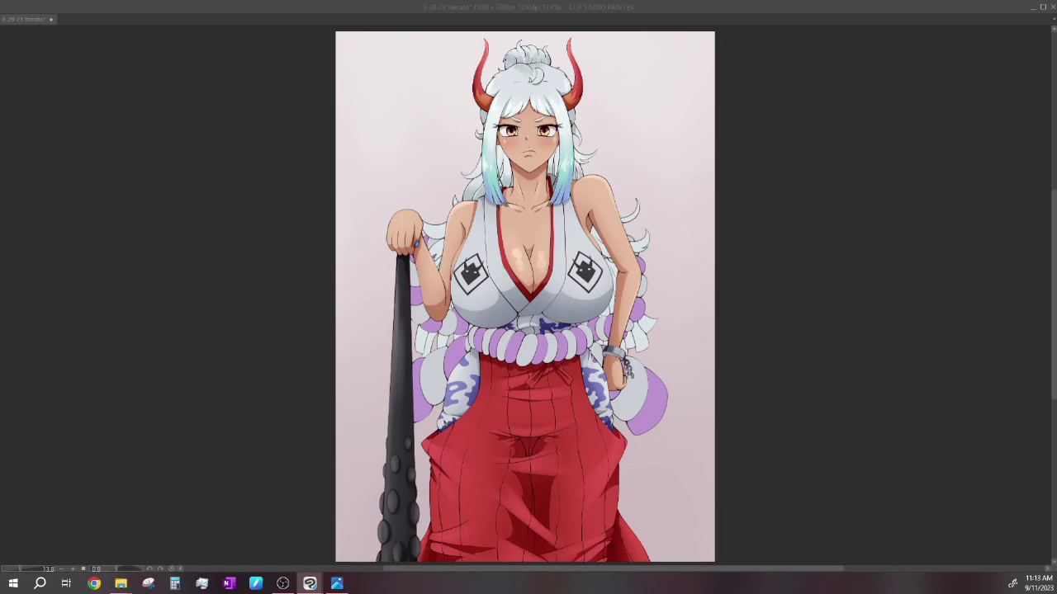
{"action": "key", "text": "ctrl+s"}
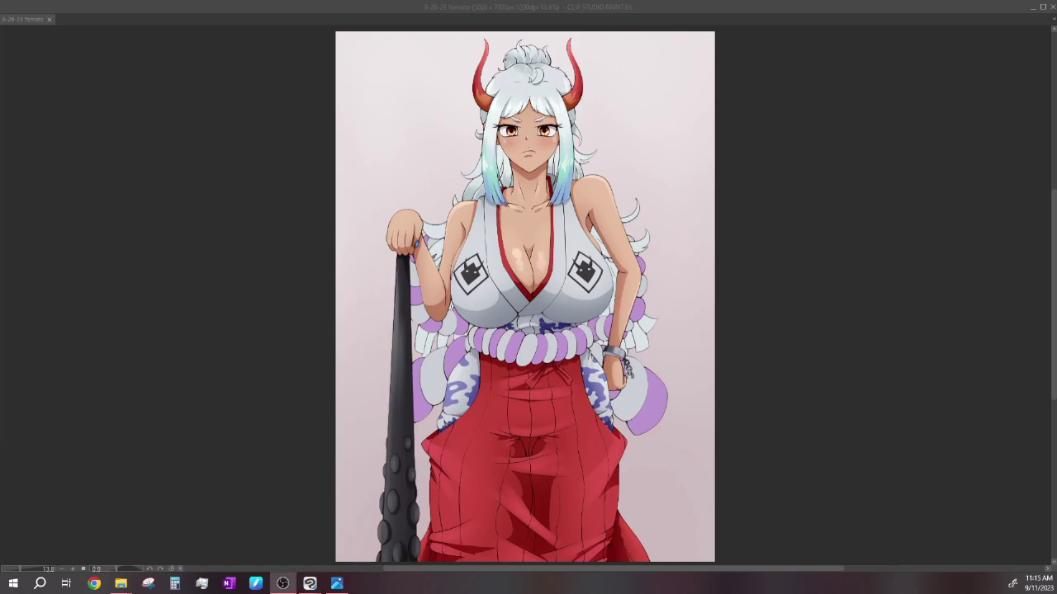
Step: Return to Clip Studio Paint and tint the back hair behind both arms and above the rope mint green, saving the drawing
{"action": "key", "text": "alt+Tab"}
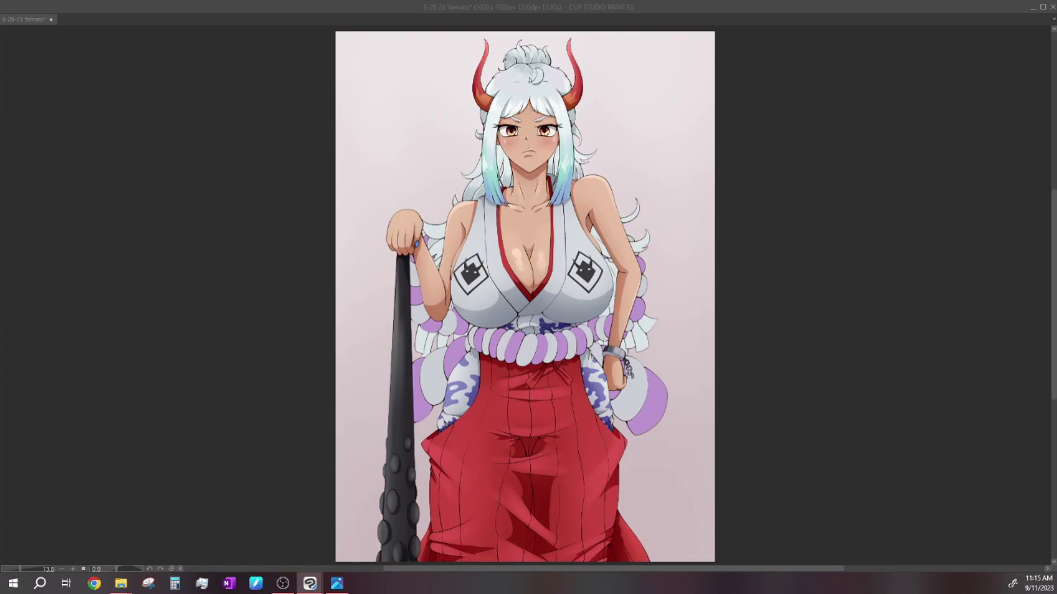
{"action": "mouse_move", "coordinate": [418, 328]}
{"action": "left_mouse_down"}
{"action": "mouse_move", "coordinate": [419, 350]}
{"action": "mouse_move", "coordinate": [433, 333]}
{"action": "mouse_move", "coordinate": [468, 333]}
{"action": "left_mouse_up"}
{"action": "left_click_drag", "start_coordinate": [436, 266], "coordinate": [444, 224]}
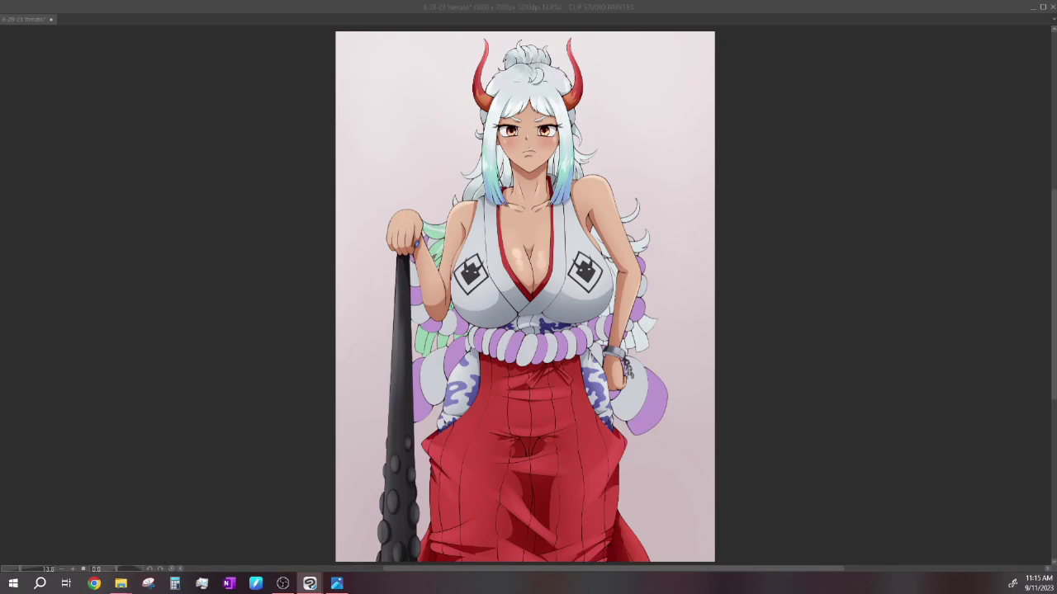
{"action": "left_click_drag", "start_coordinate": [639, 348], "coordinate": [609, 286]}
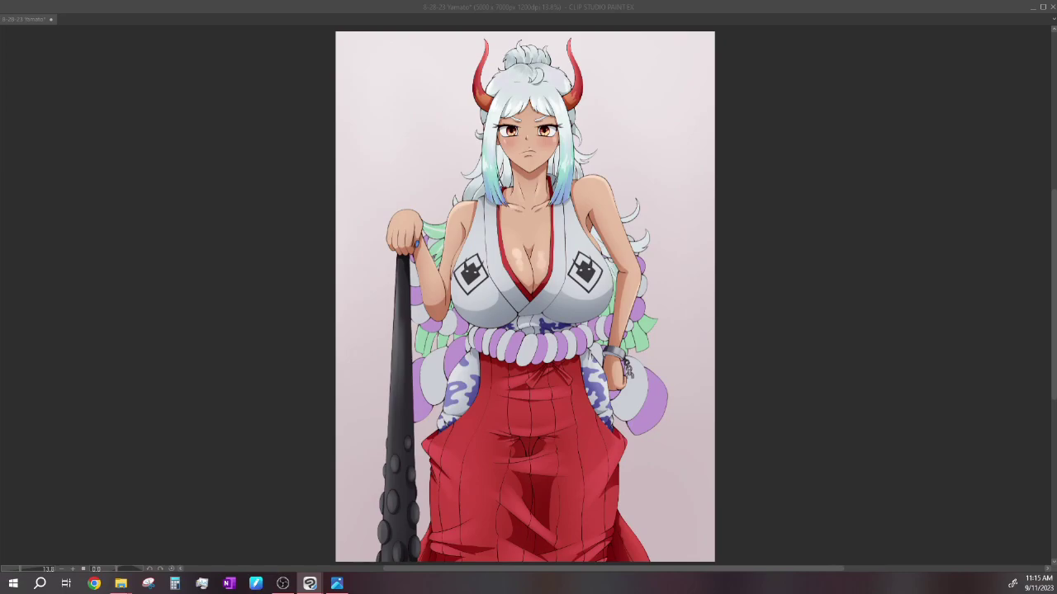
{"action": "left_click_drag", "start_coordinate": [634, 251], "coordinate": [648, 232]}
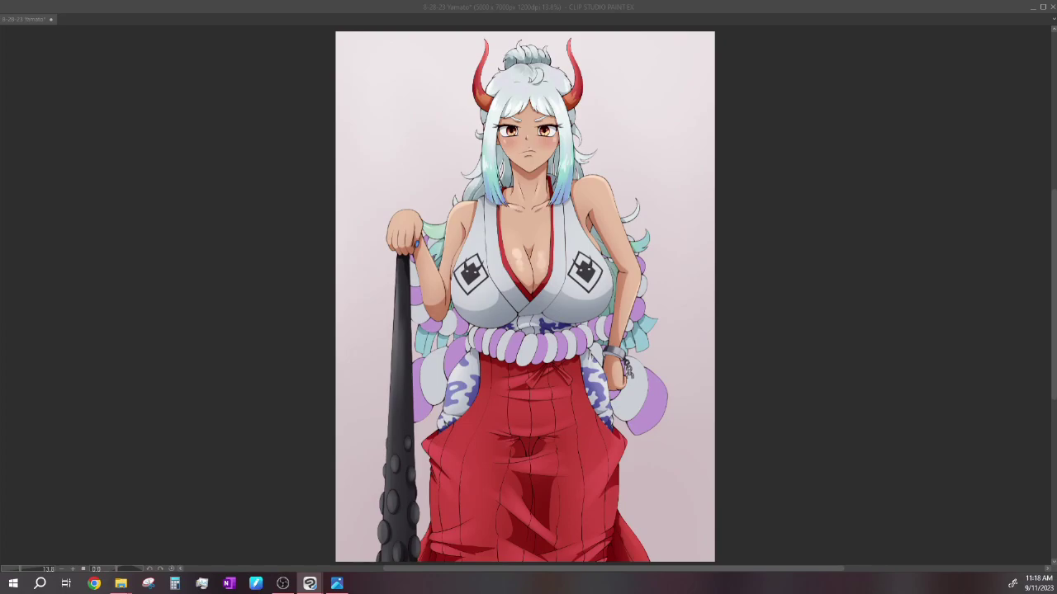
{"action": "key", "text": "ctrl+s"}
Step: Undo and redo the latest hair edits to compare them, and save the drawing
{"action": "key", "text": "ctrl+z"}
{"action": "key", "text": "ctrl+z"}
{"action": "key", "text": "ctrl+y"}
{"action": "key", "text": "ctrl+s"}
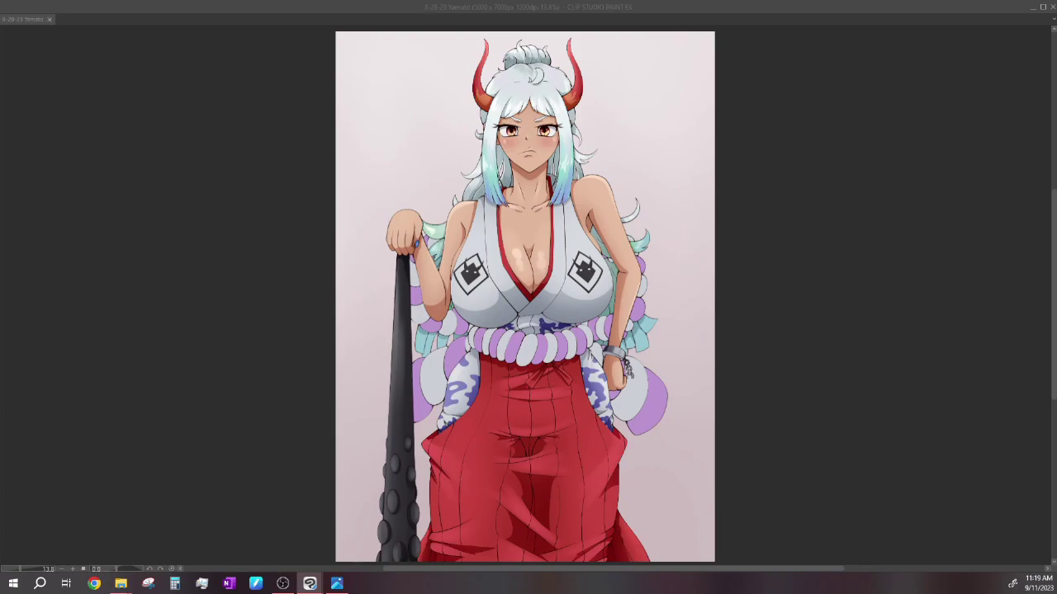